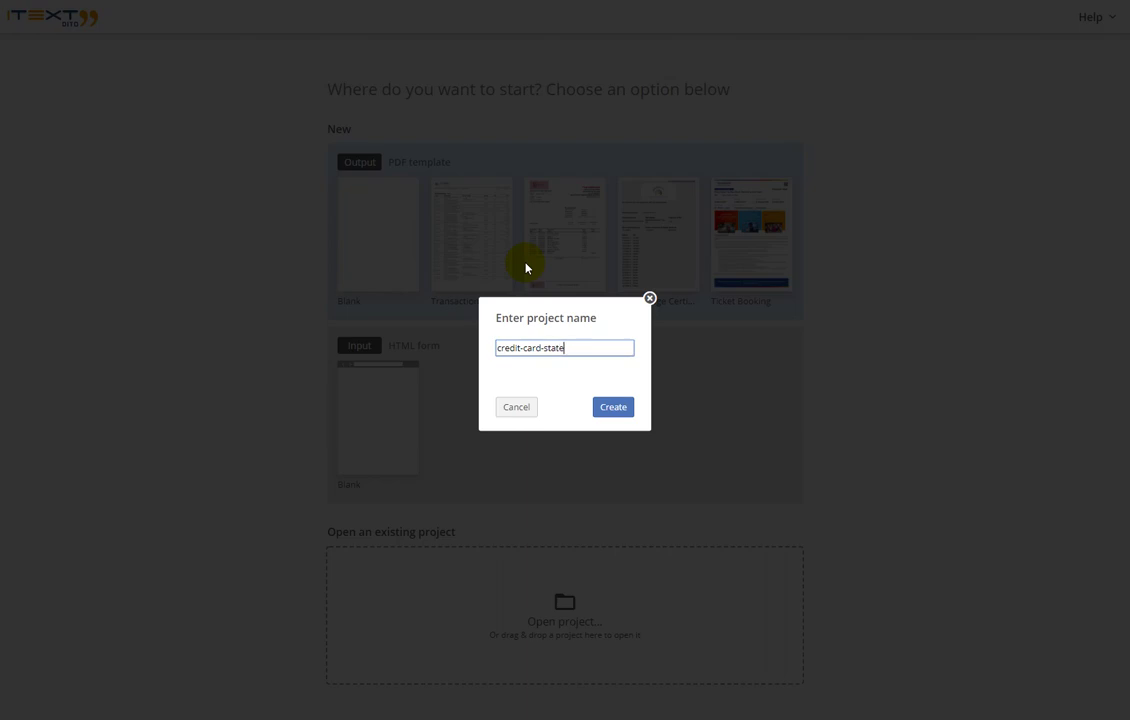
# - Create the project "credit-card-statement" and start a new data sample for its output template
pyautogui.press('Return')
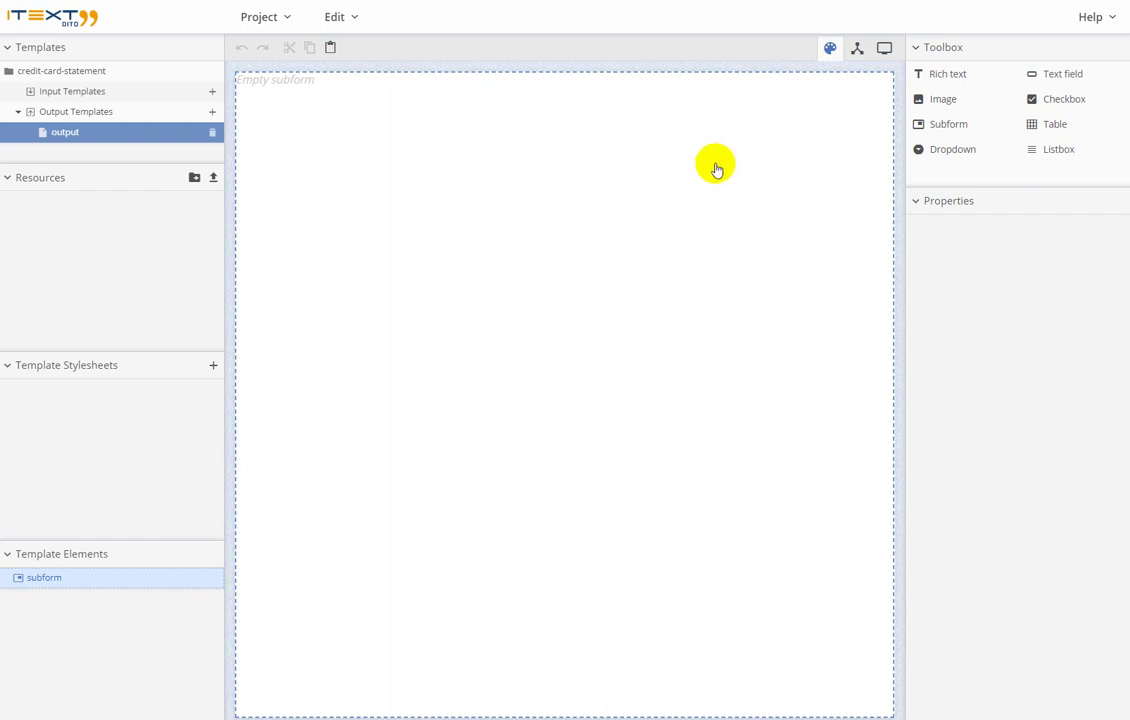
pyautogui.click(857, 51)
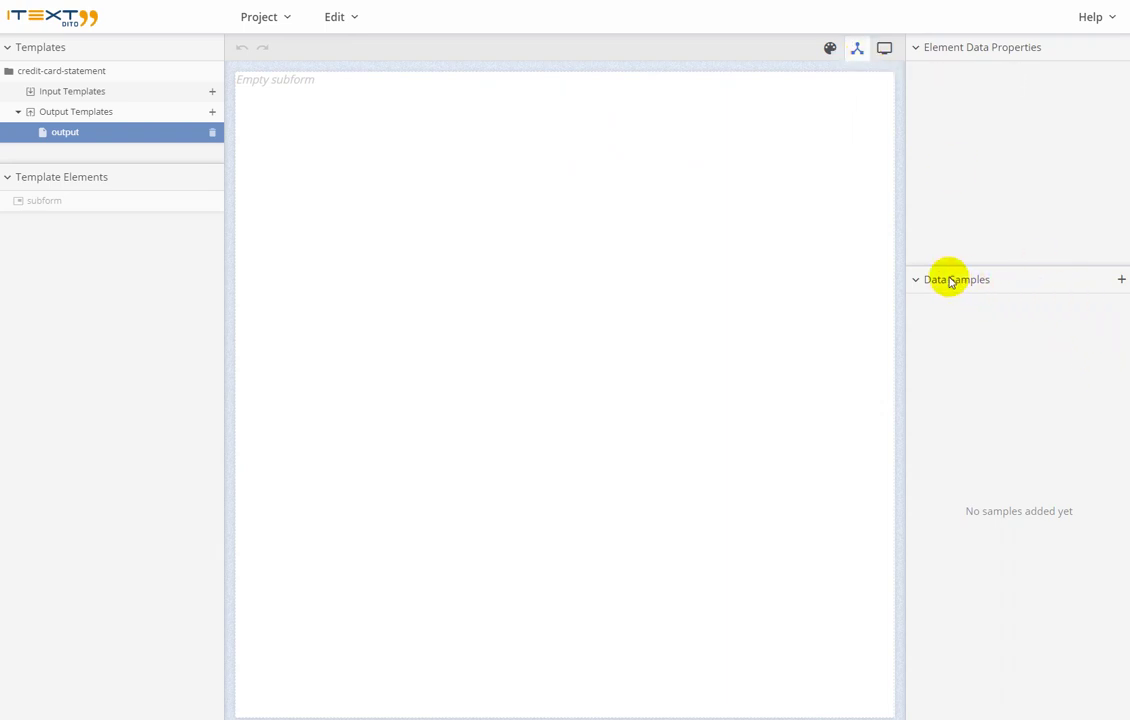
pyautogui.click(1121, 279)
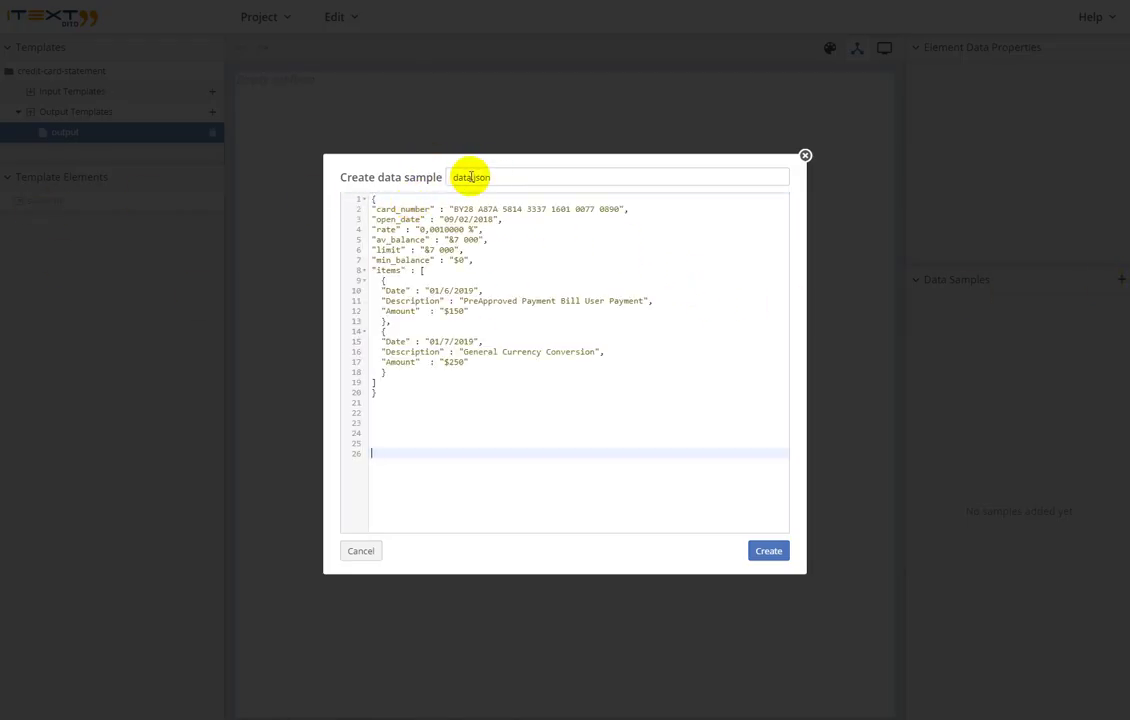
# - Create the data sample data1.json with the credit card details and two transaction items, checking its field names
pyautogui.tripleClick(470, 177)
pyautogui.write('data1.json')
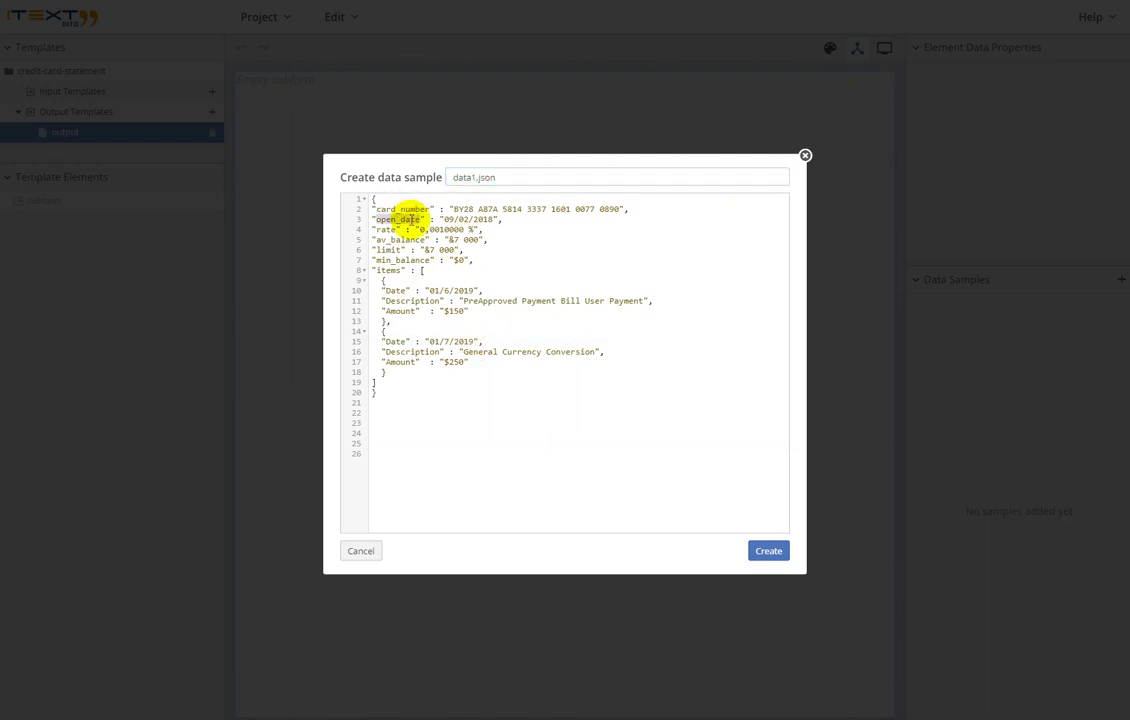
pyautogui.doubleClick(387, 229)
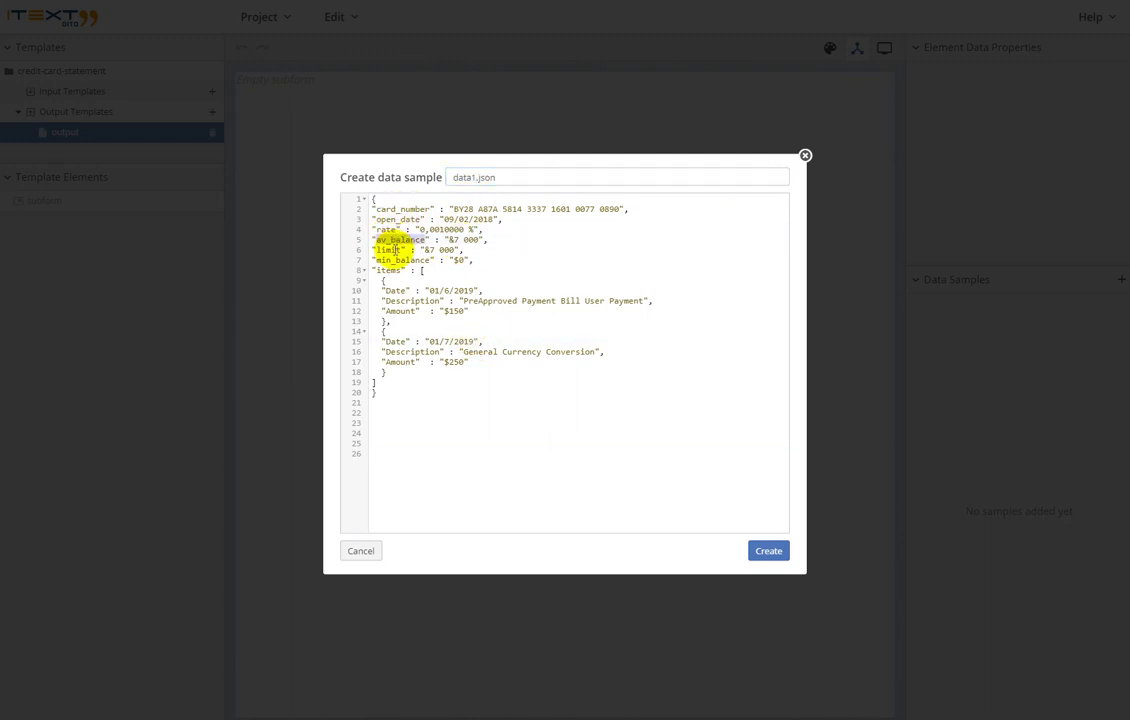
pyautogui.doubleClick(390, 250)
pyautogui.doubleClick(402, 260)
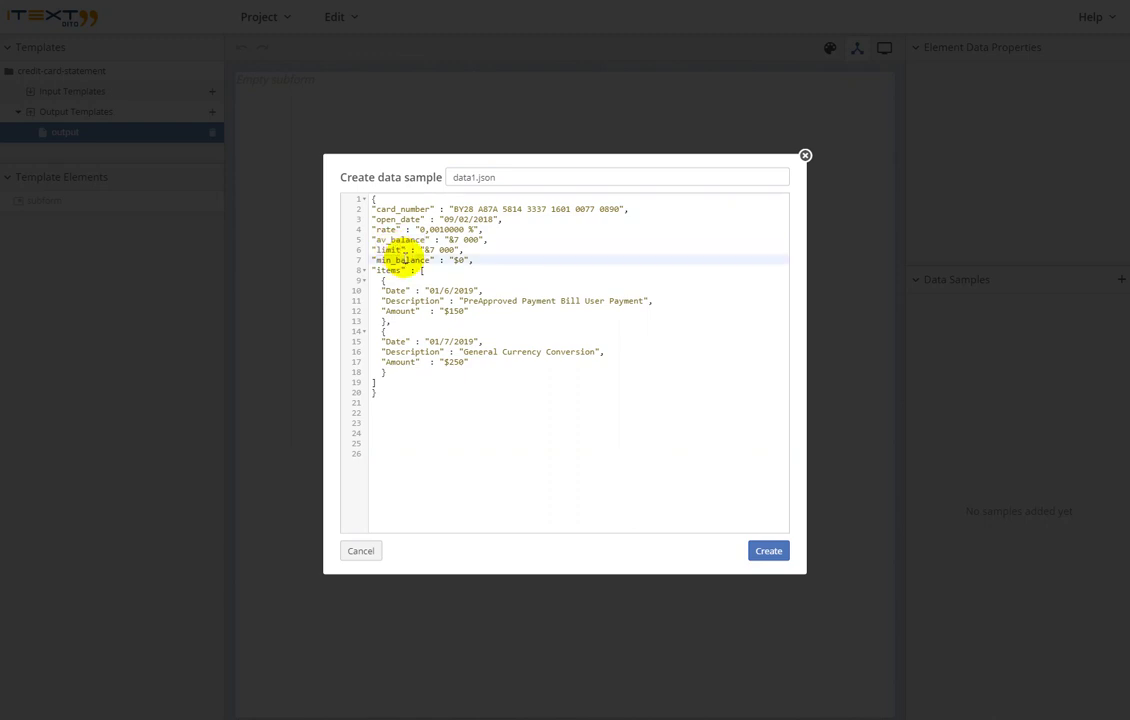
pyautogui.doubleClick(393, 290)
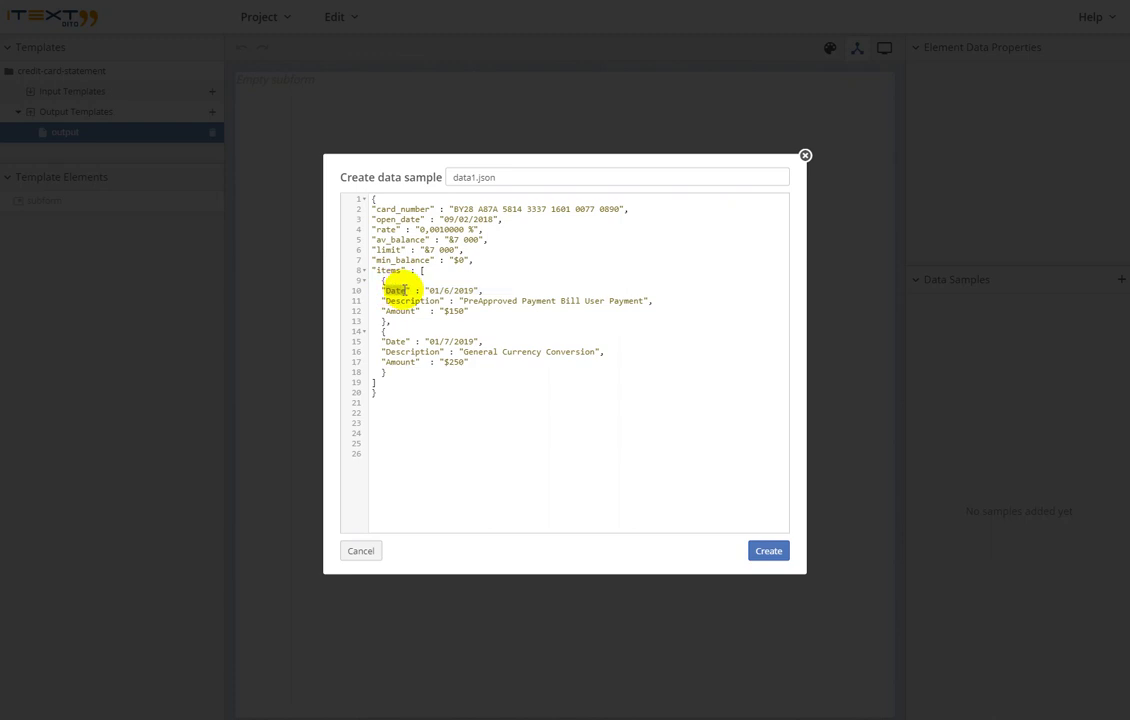
pyautogui.doubleClick(395, 300)
pyautogui.doubleClick(395, 311)
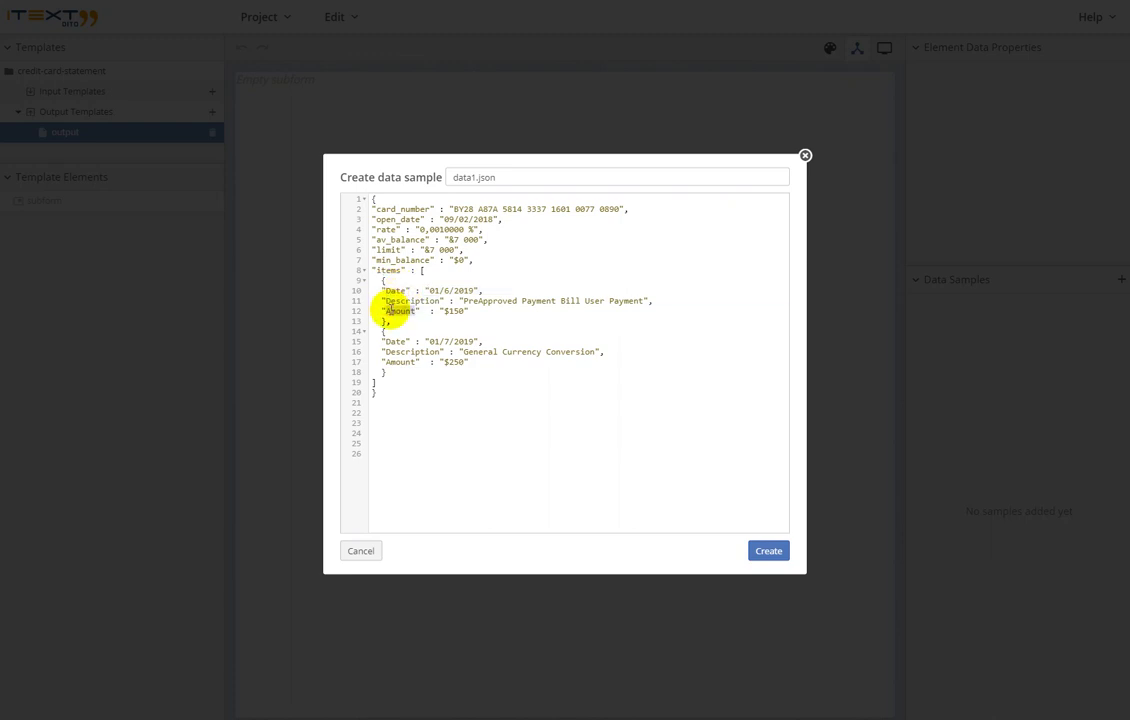
pyautogui.click(776, 551)
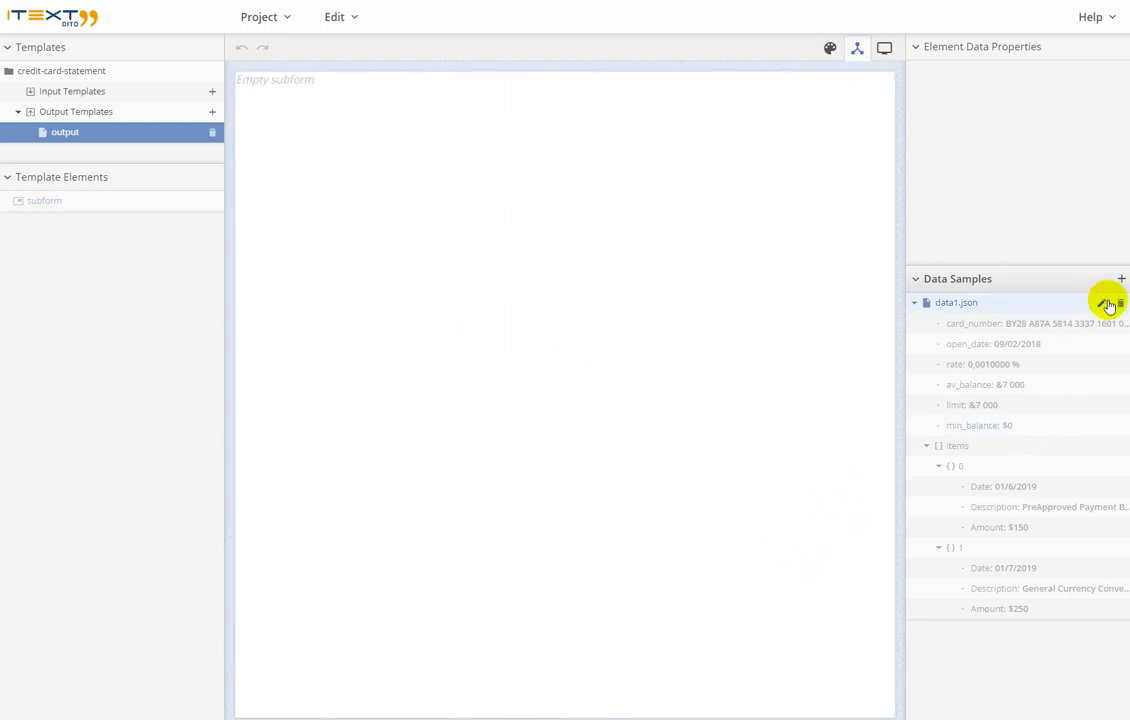
# - Create a second data sample, data2.json, by pasting in JSON with the card details and four transaction items
pyautogui.click(1121, 281)
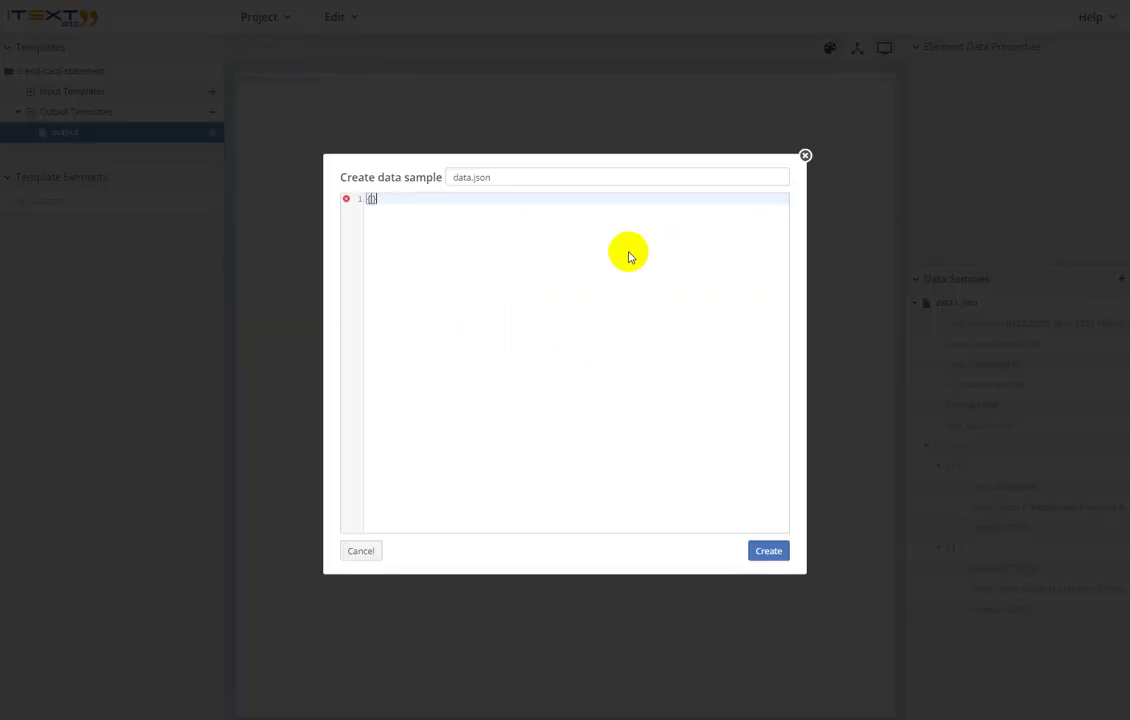
pyautogui.click(462, 177)
pyautogui.write('2')
pyautogui.press('Tab')
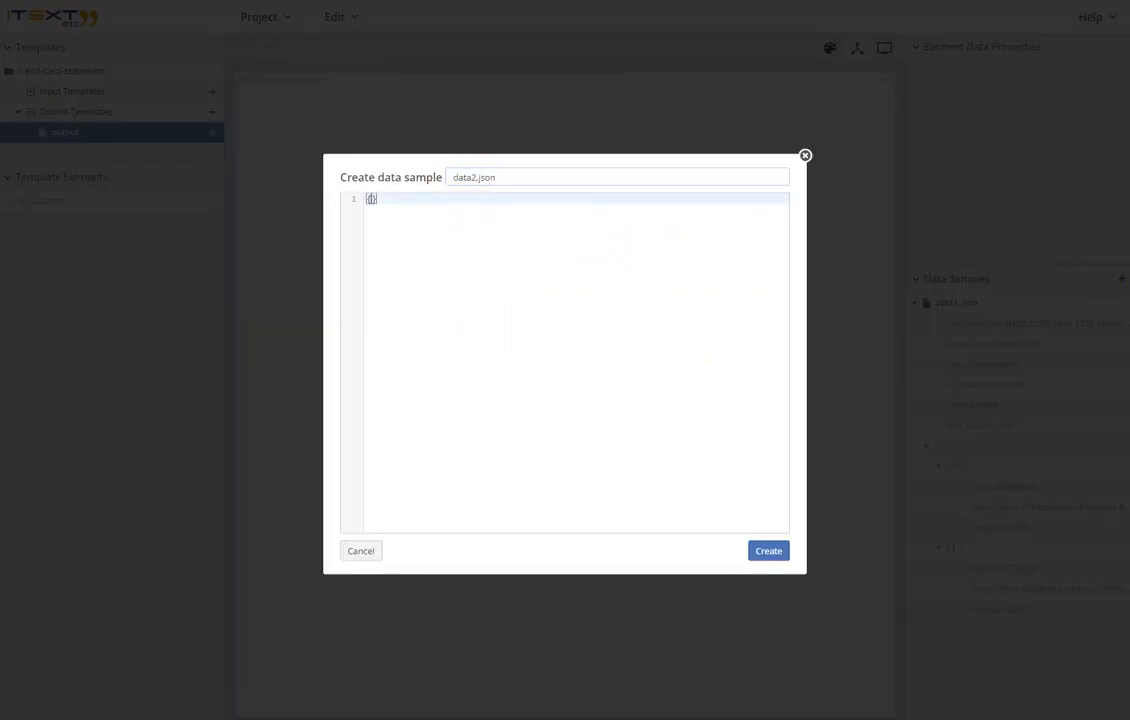
pyautogui.click(353, 199)
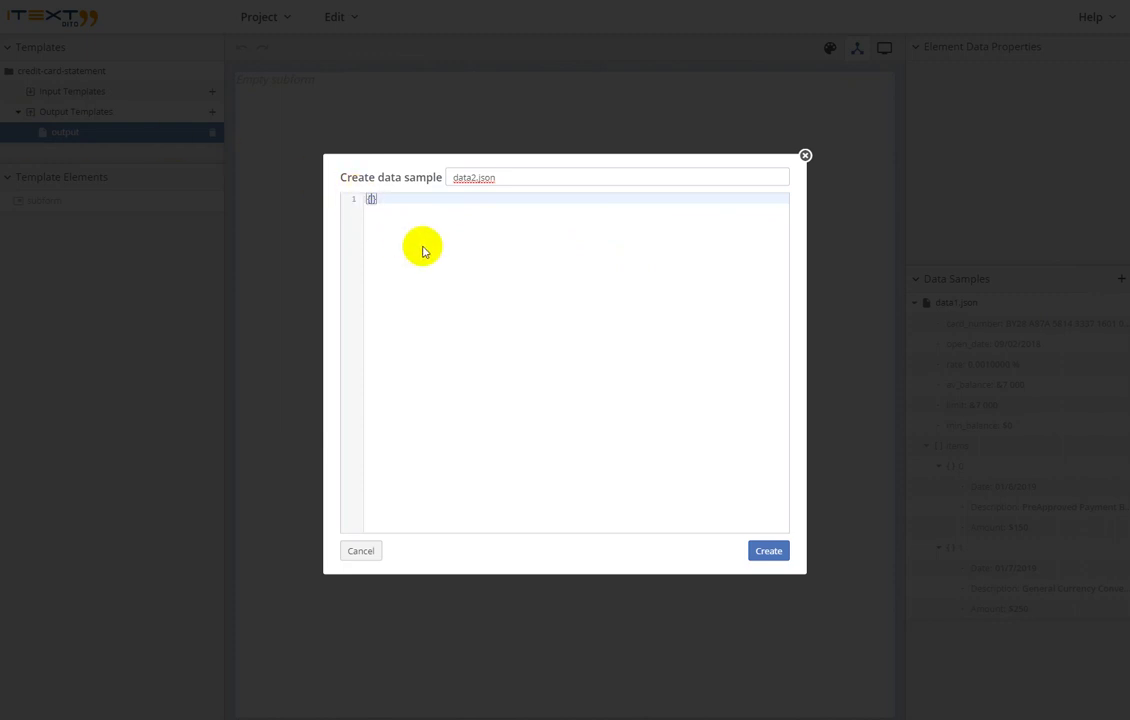
pyautogui.hotkey('ctrl', 'v')
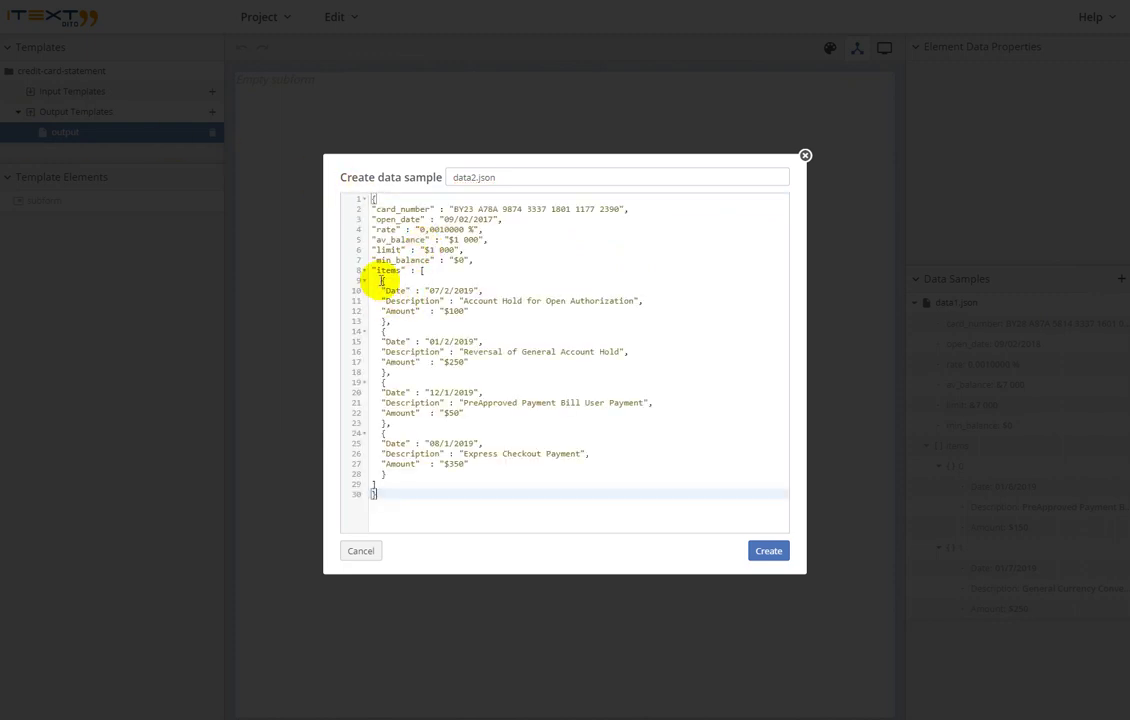
pyautogui.moveTo(375, 280); pyautogui.dragTo(389, 372)
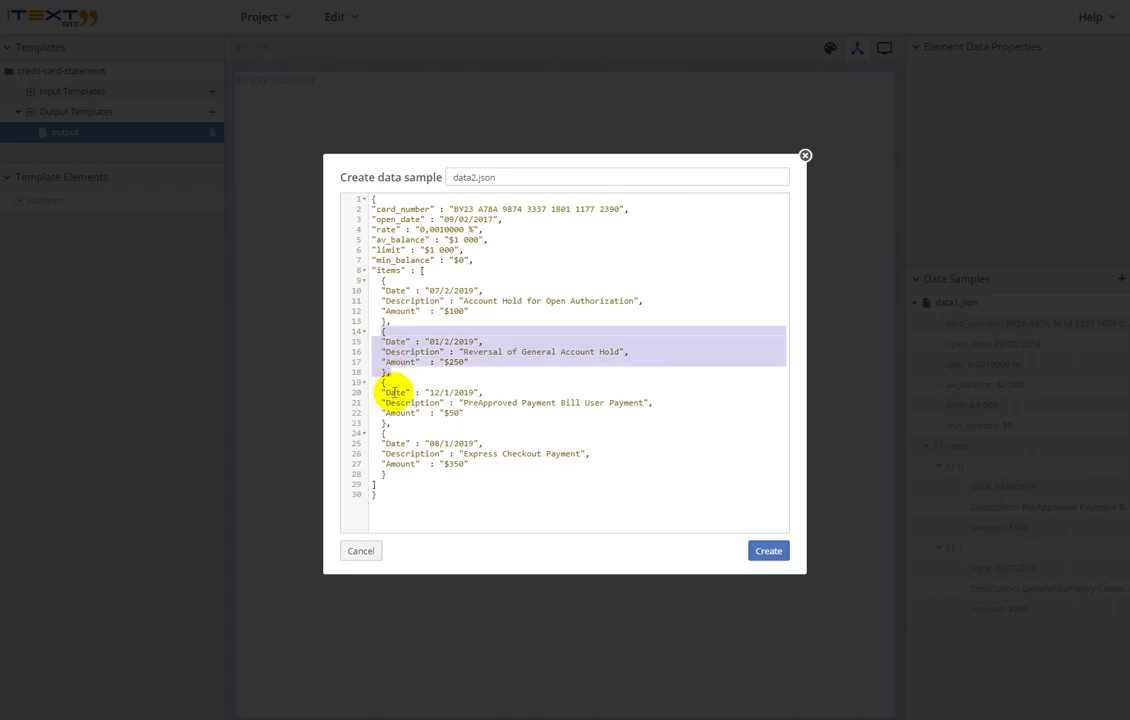
pyautogui.click(420, 414)
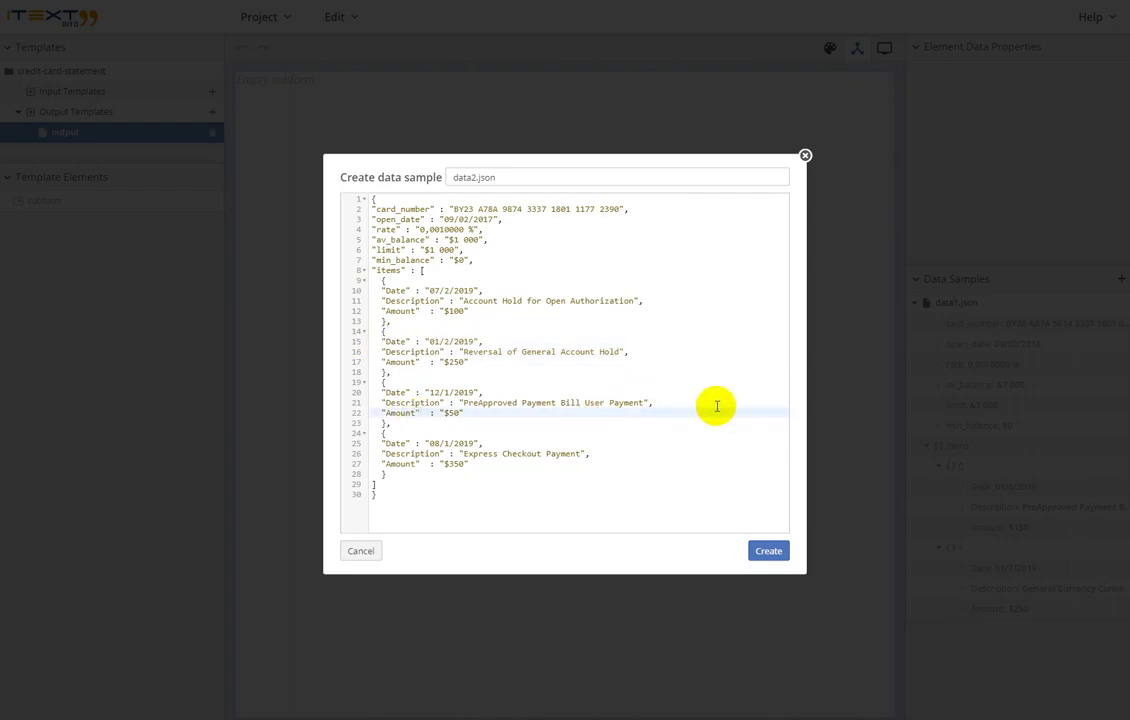
pyautogui.click(769, 549)
pyautogui.scroll(-3, 1055, 472)
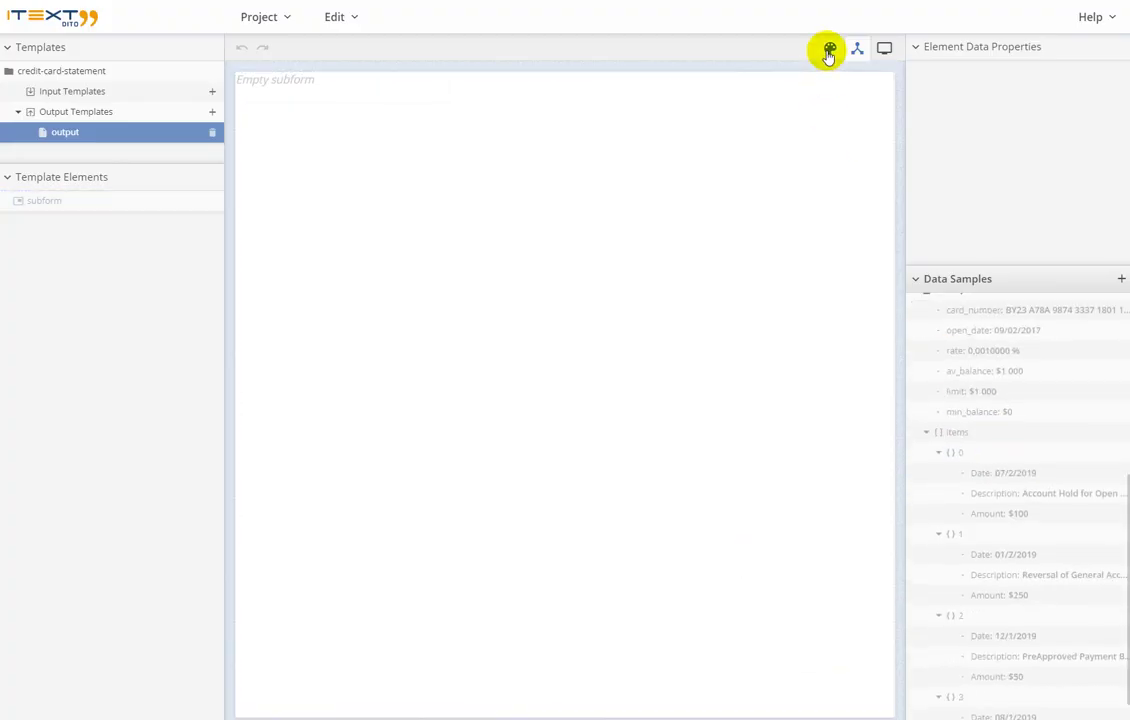
# - Return to the design view, upload itext.jpg as a resource and place it in the empty subform
pyautogui.click(828, 52)
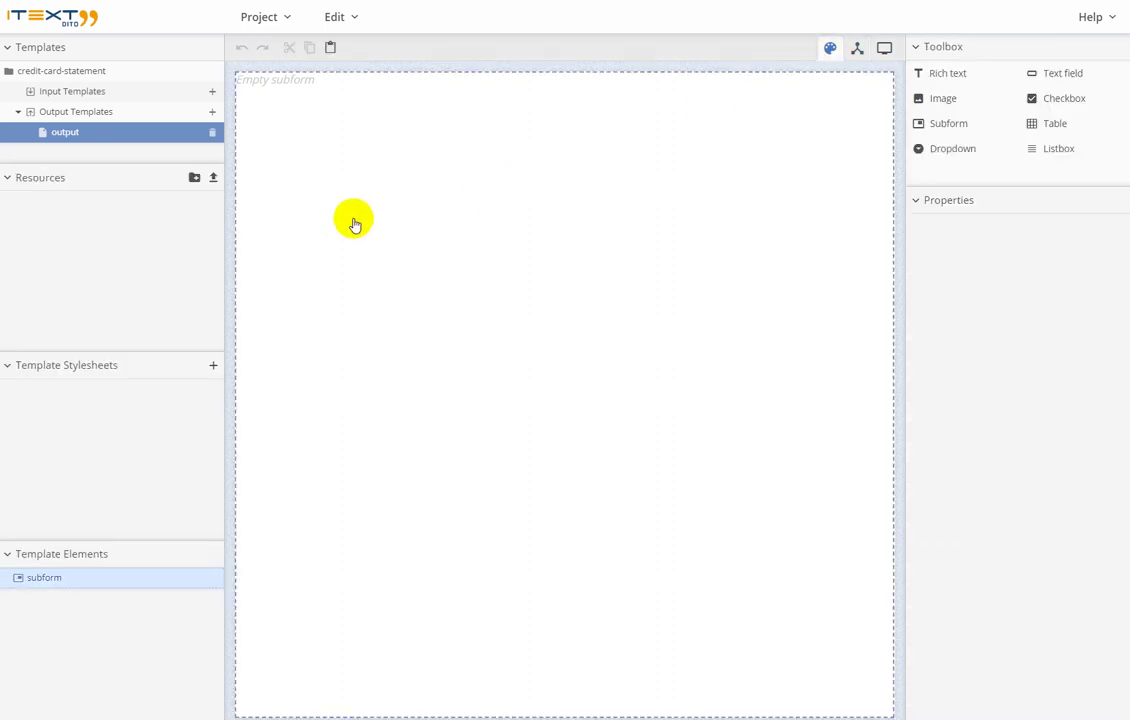
pyautogui.click(213, 179)
pyautogui.click(392, 88)
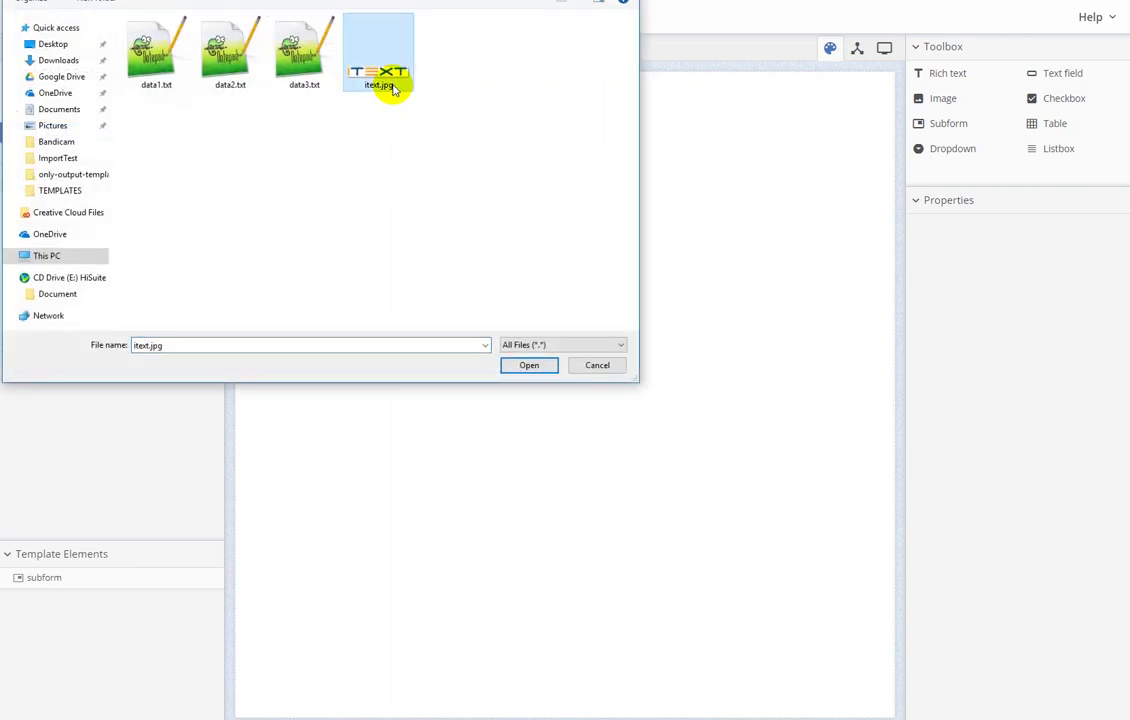
pyautogui.click(526, 365)
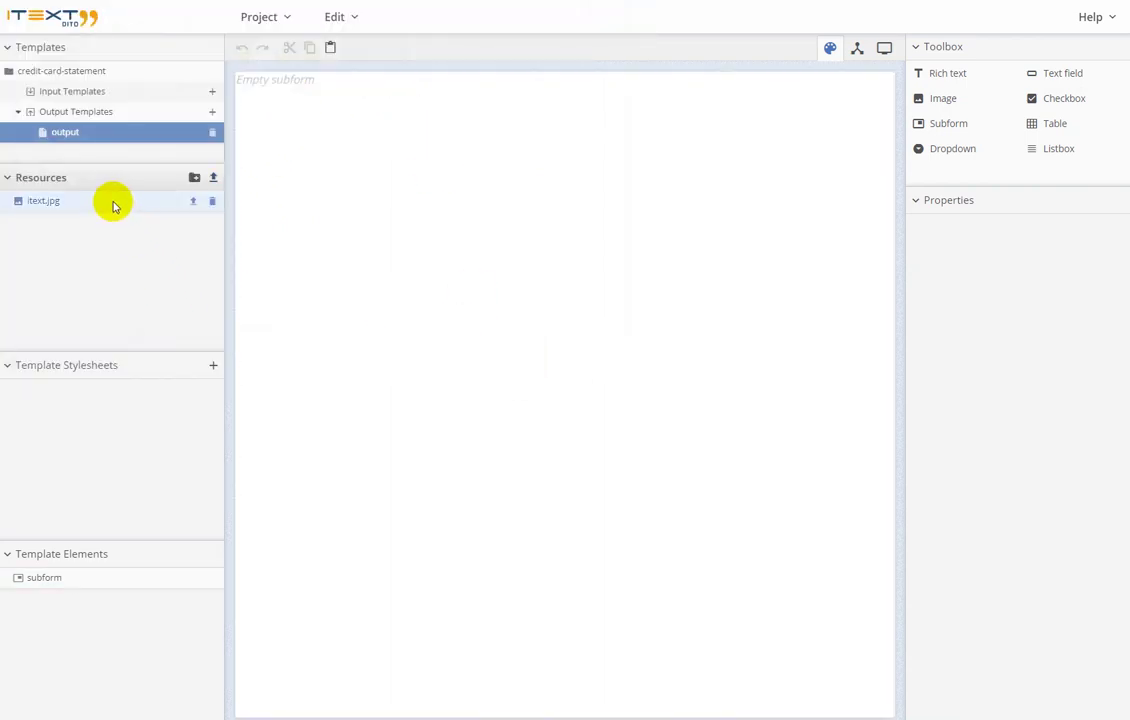
pyautogui.moveTo(111, 201); pyautogui.dragTo(429, 151)
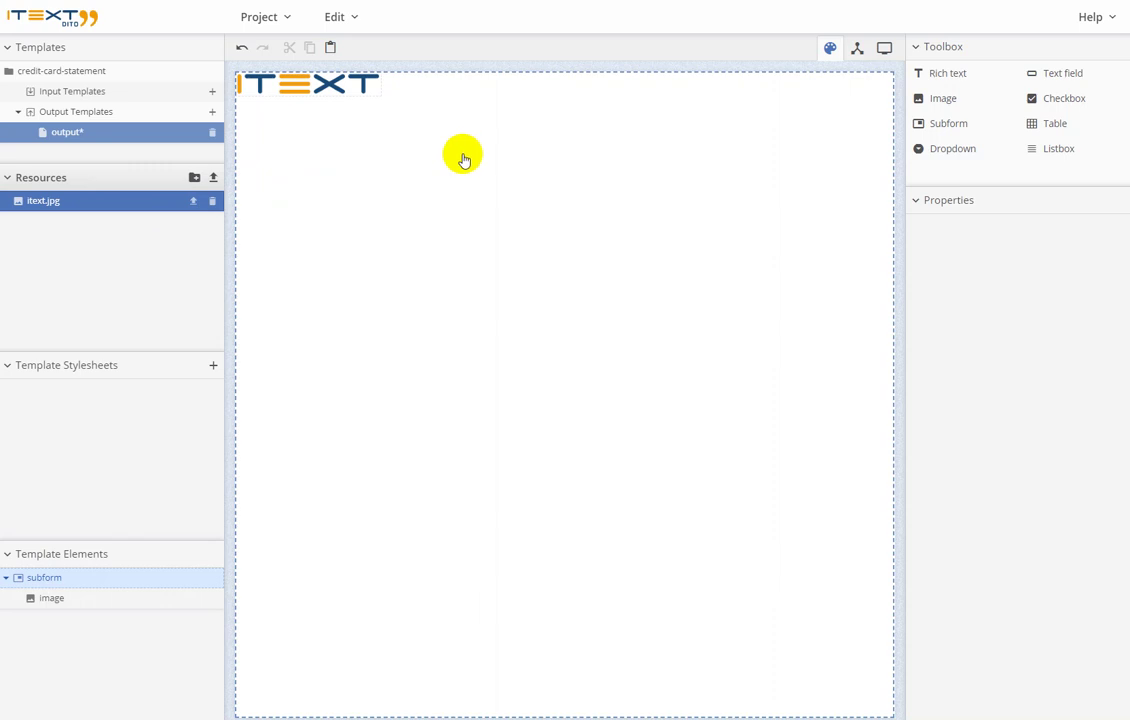
# - Add a rich text element below the logo with the text "Credit card account"
pyautogui.click(463, 160)
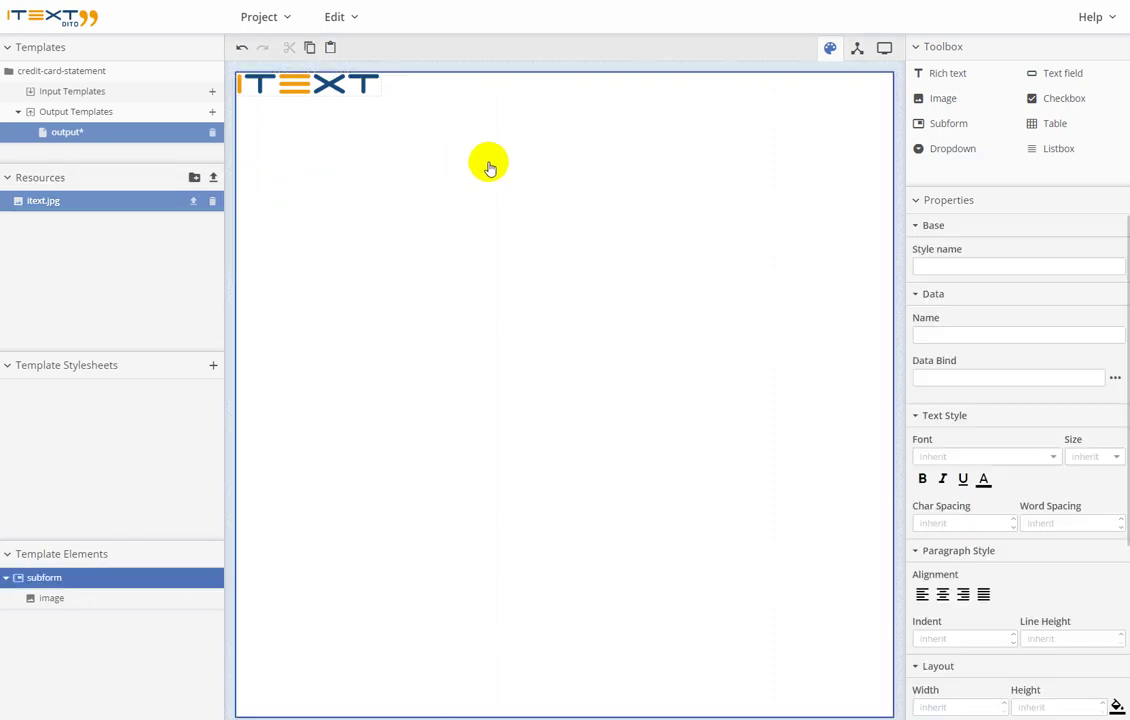
pyautogui.click(951, 82)
pyautogui.click(512, 104)
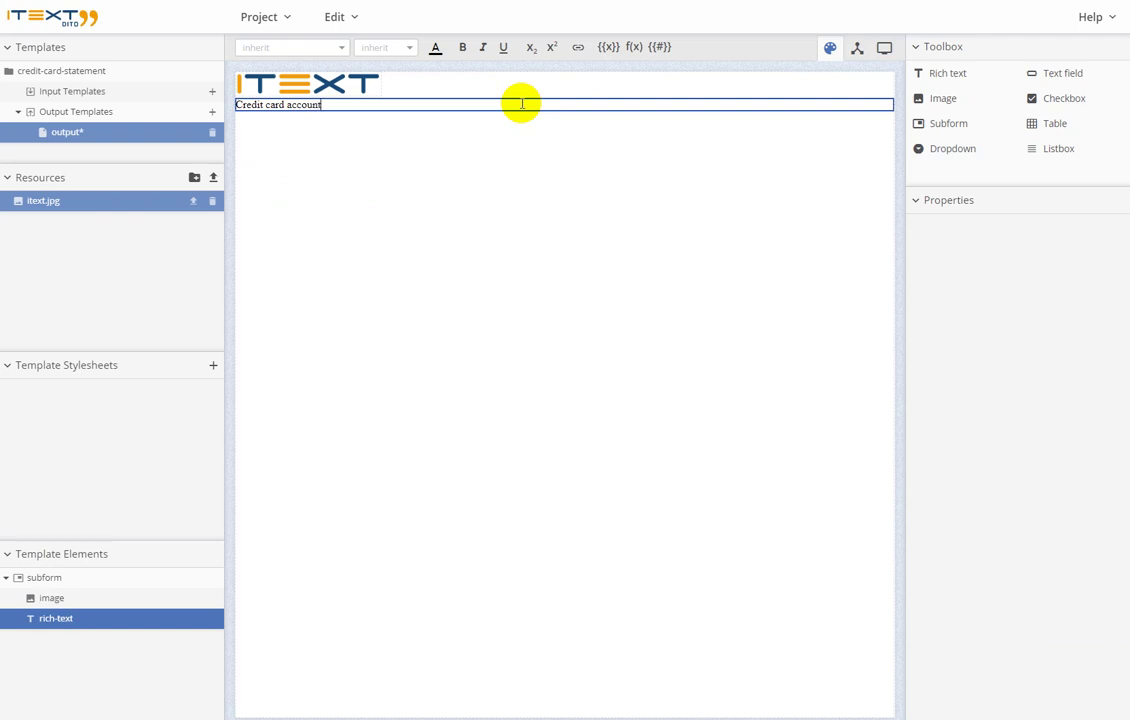
# - Format the "Credit card account" heading in the Times font at size 28
pyautogui.click(341, 47)
pyautogui.click(303, 85)
pyautogui.click(413, 48)
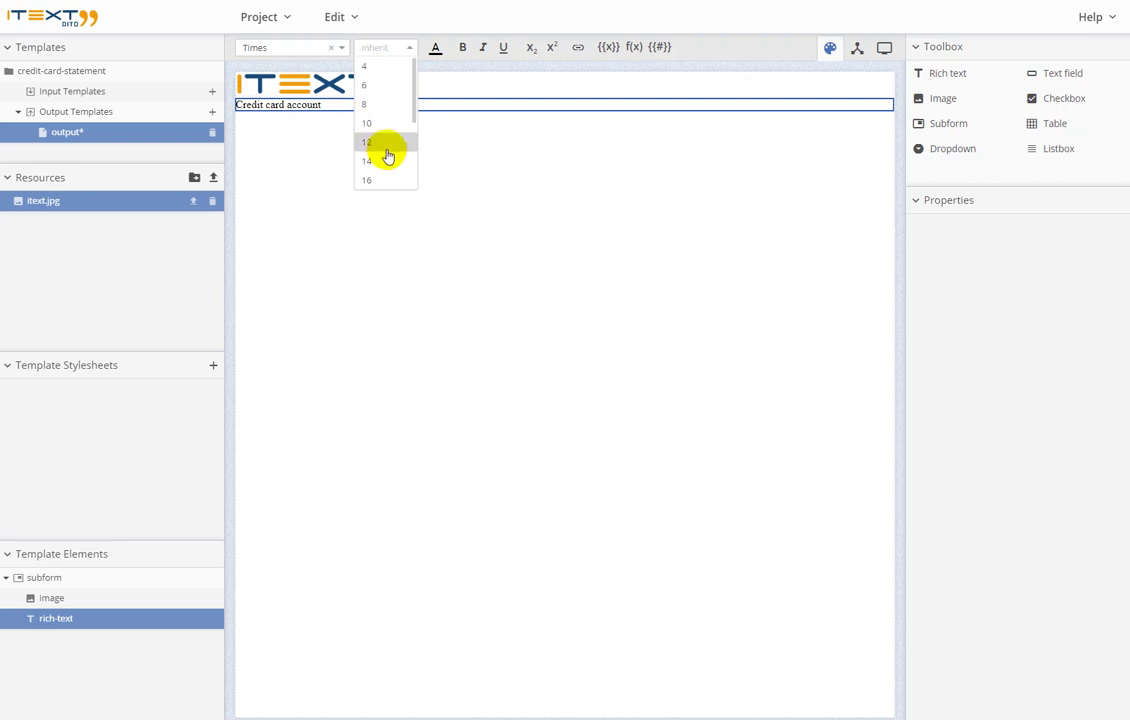
pyautogui.scroll(-2, 380, 165)
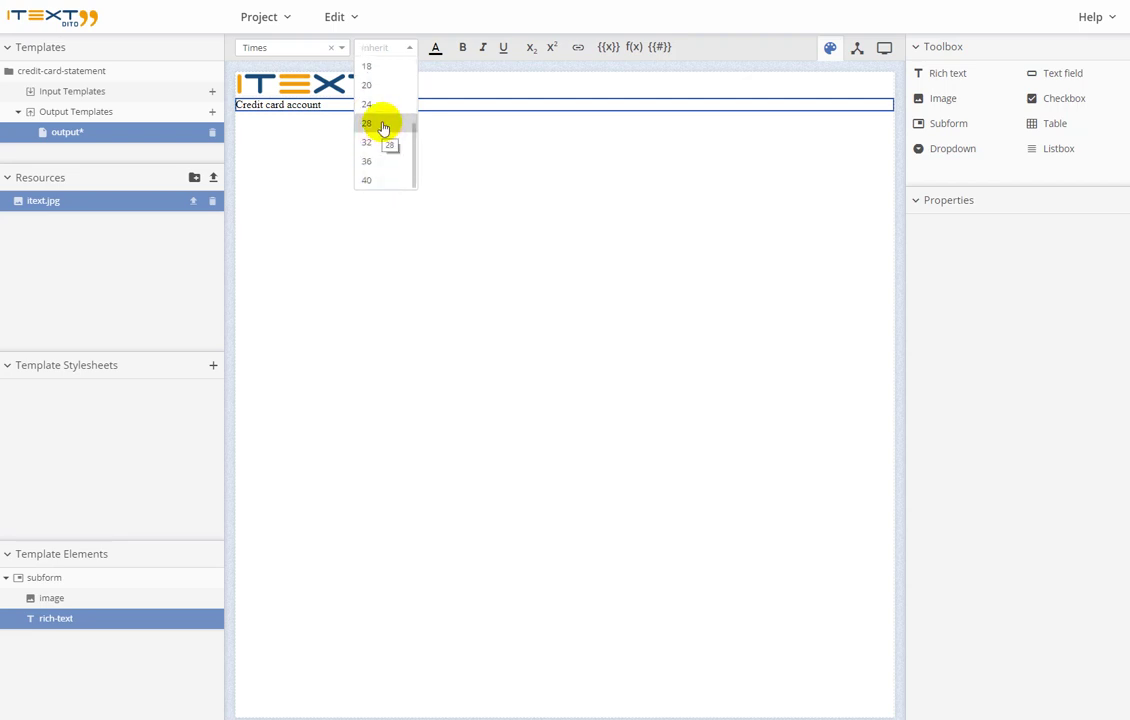
pyautogui.click(367, 123)
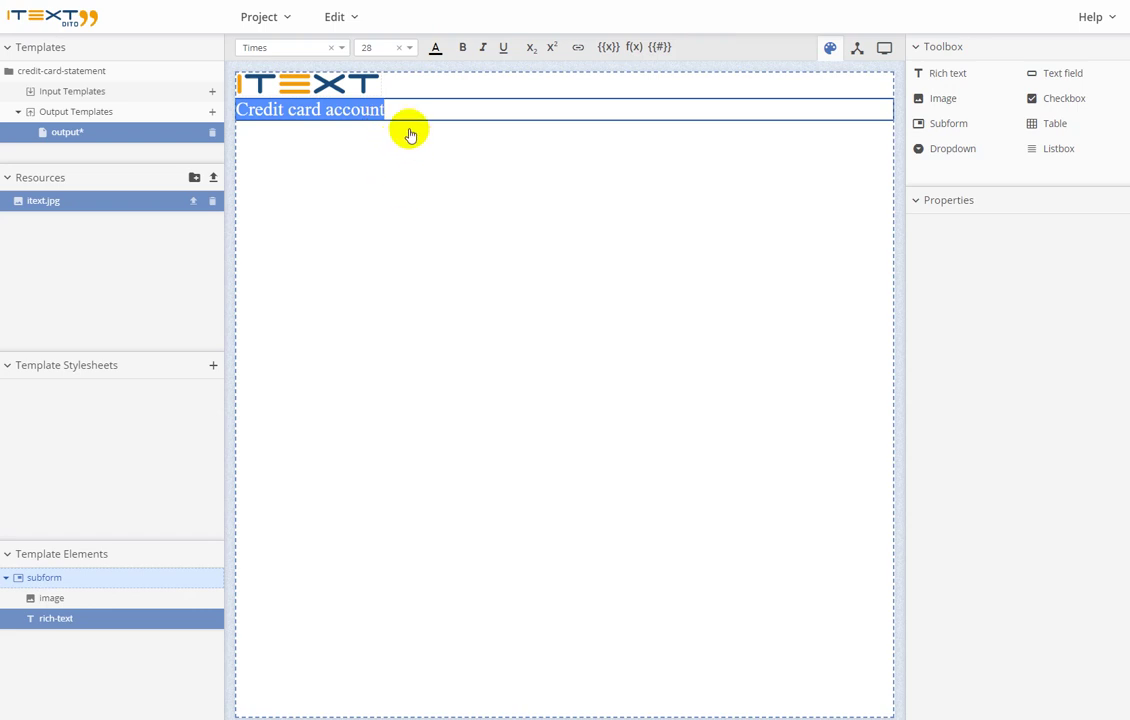
pyautogui.click(410, 117)
pyautogui.click(410, 117)
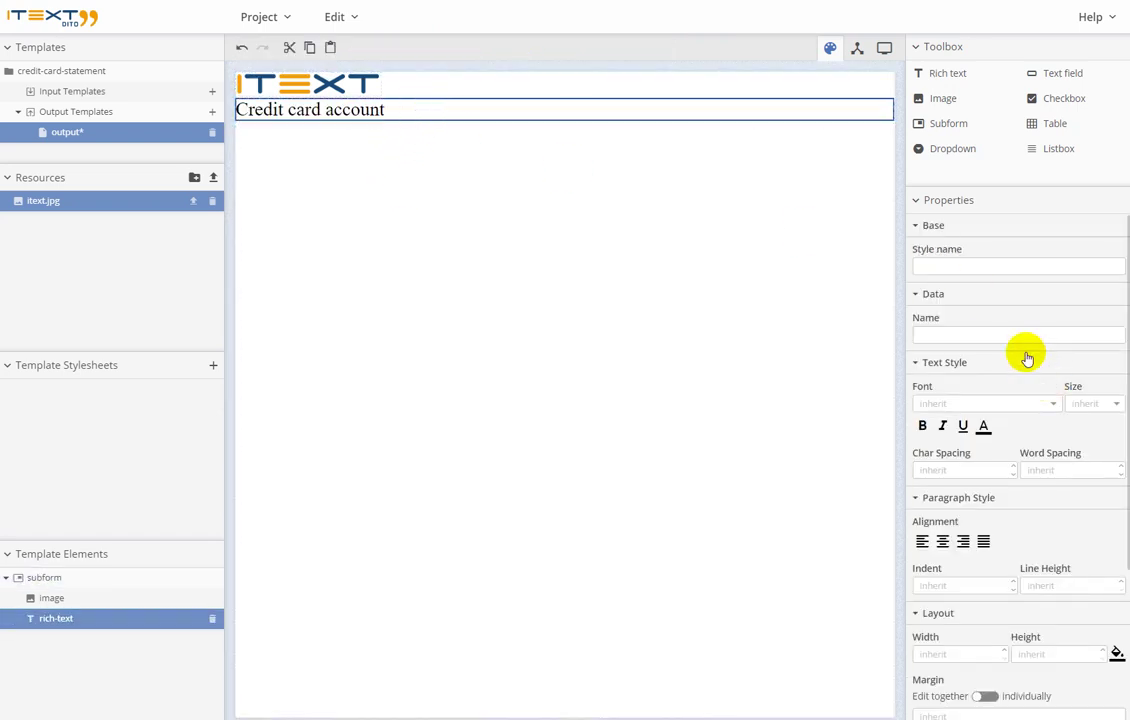
# - Make the heading's margins individually editable and set its top margin to 40px
pyautogui.scroll(-1, 1022, 371)
pyautogui.scroll(-1, 1022, 405)
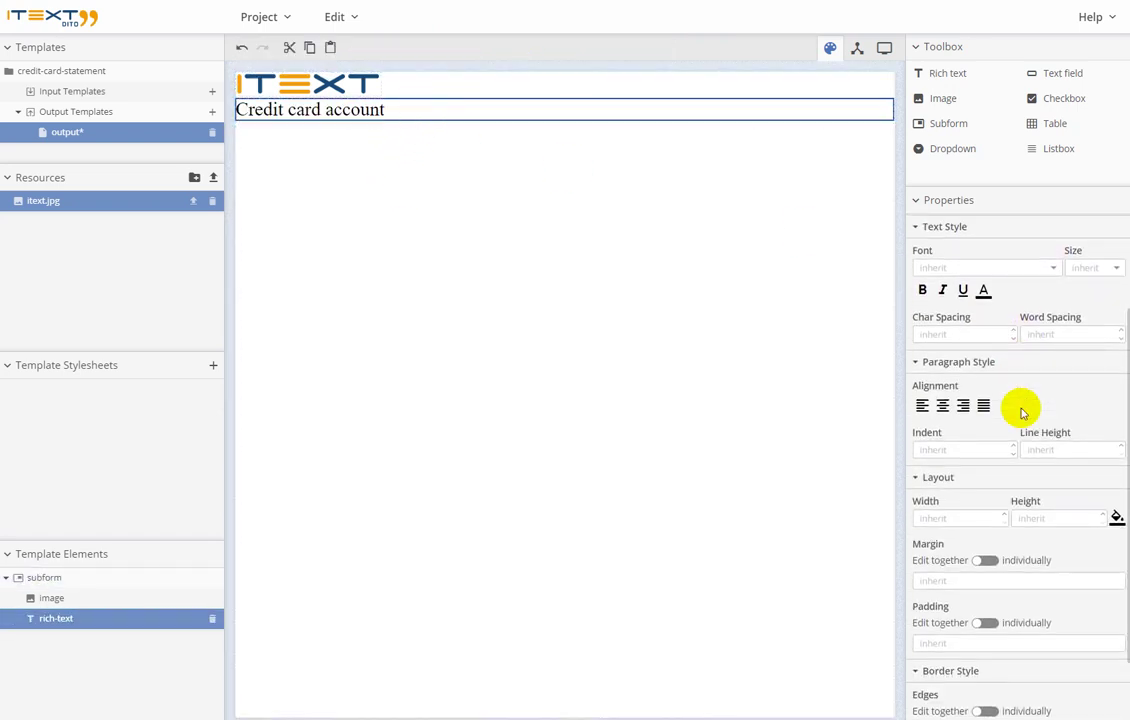
pyautogui.scroll(-1, 1022, 412)
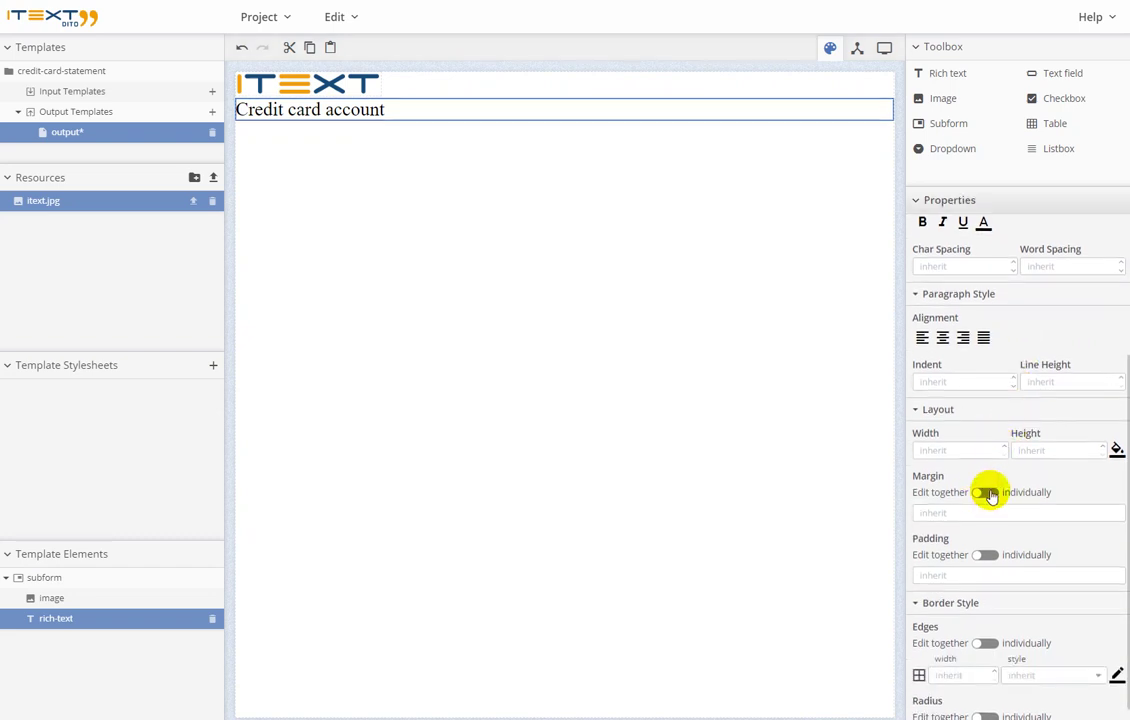
pyautogui.click(985, 492)
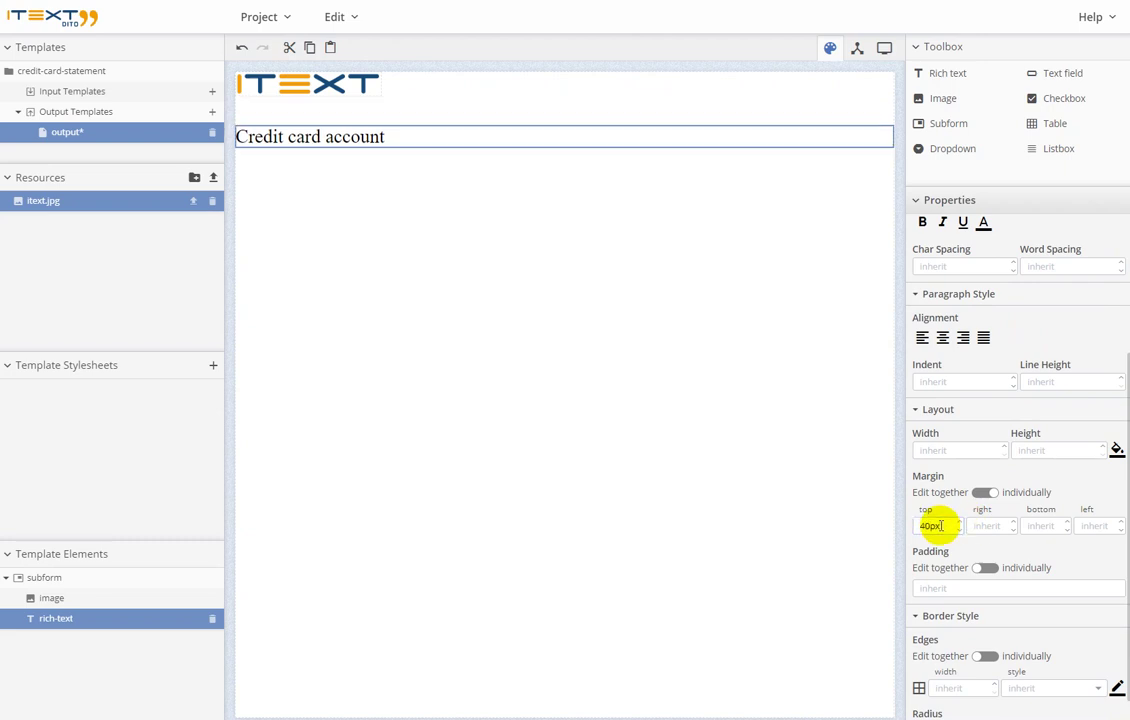
# - Insert a table with four columns and three rows into the subform below the heading
pyautogui.click(787, 461)
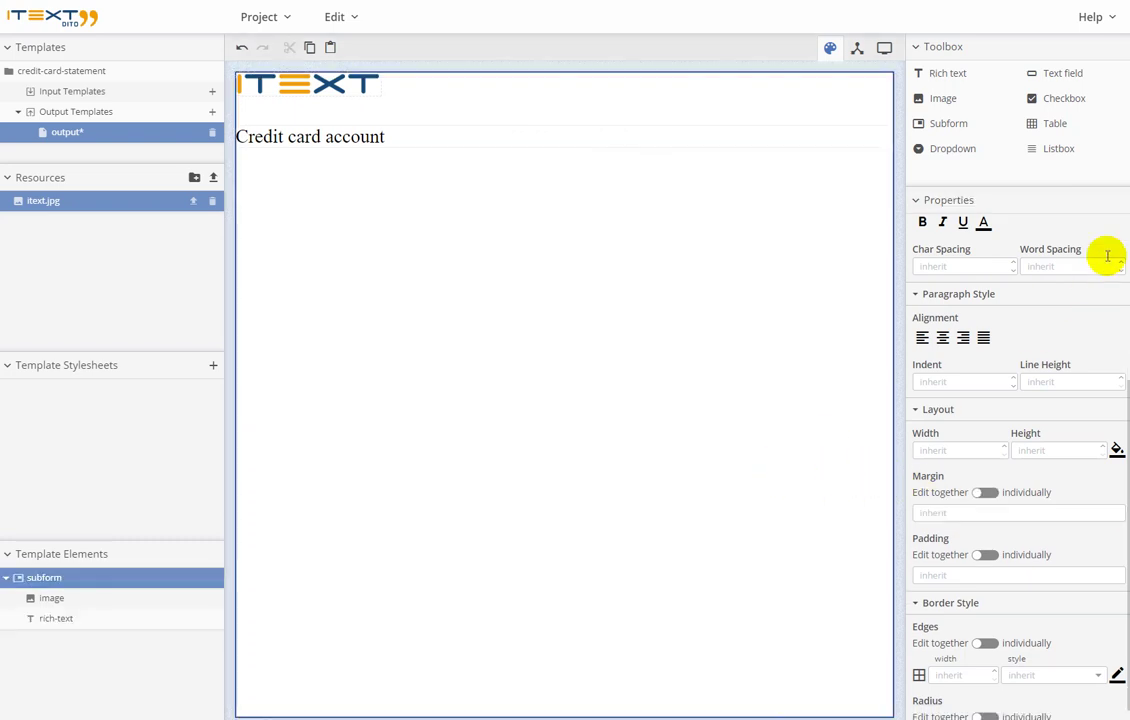
pyautogui.click(1090, 125)
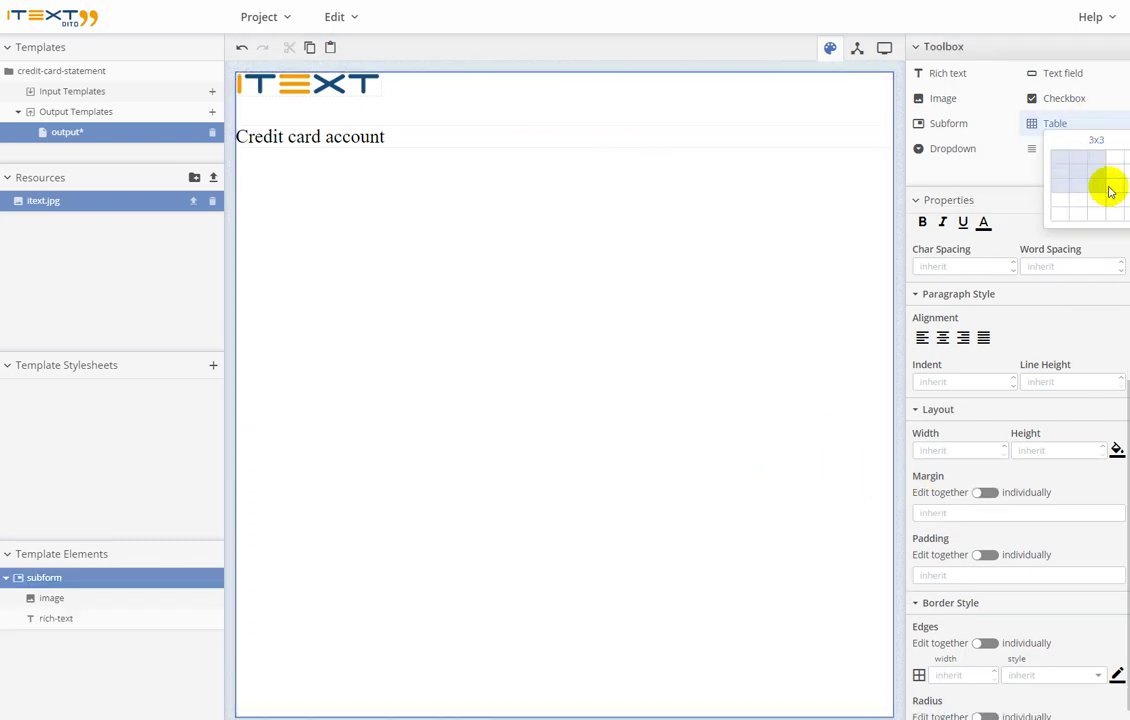
pyautogui.click(1116, 188)
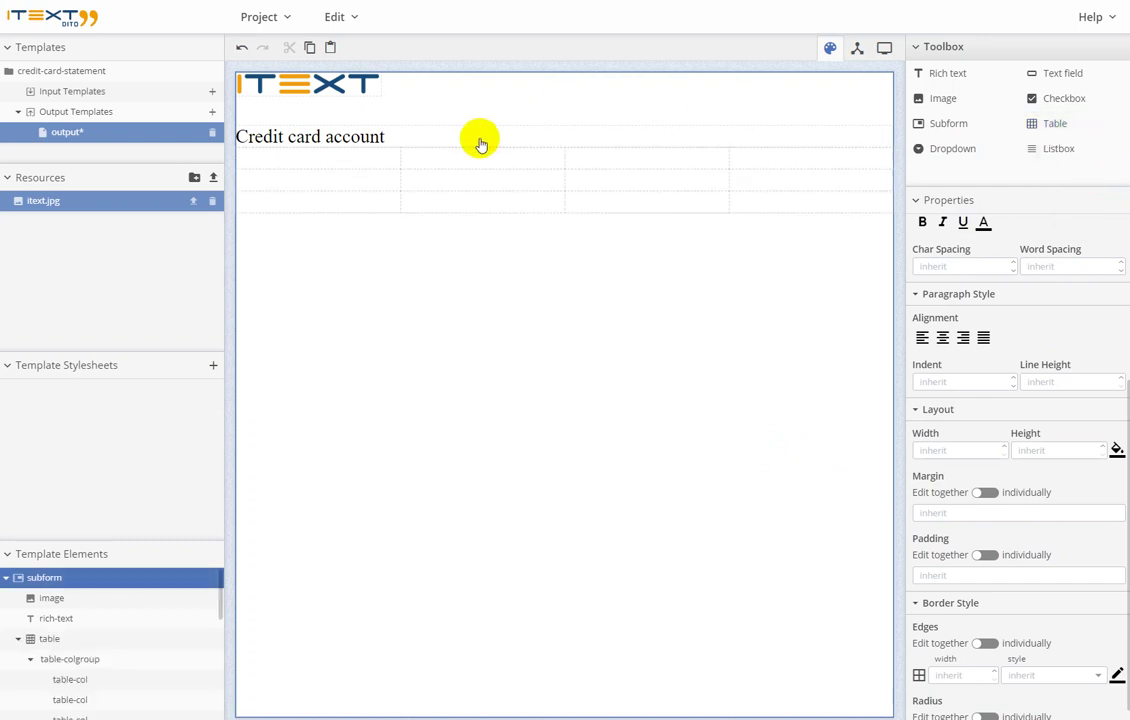
# - Add a rich text element to each of the four cells in the table's first row
pyautogui.click(955, 78)
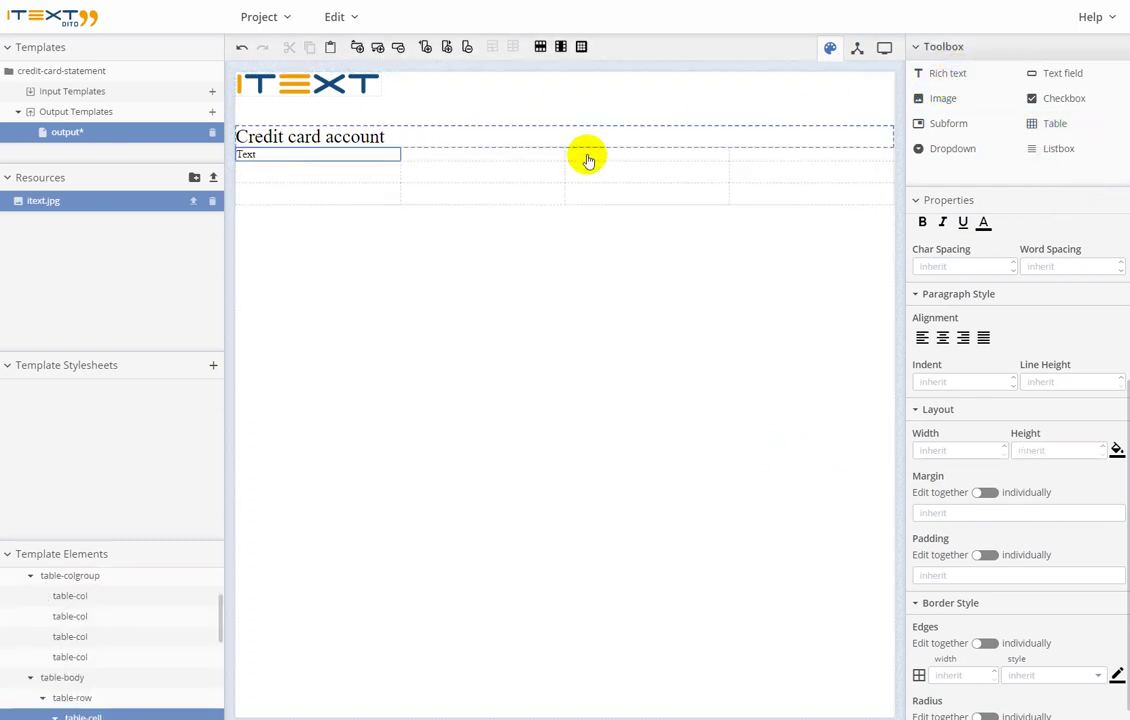
pyautogui.click(483, 152)
pyautogui.click(947, 73)
pyautogui.click(645, 152)
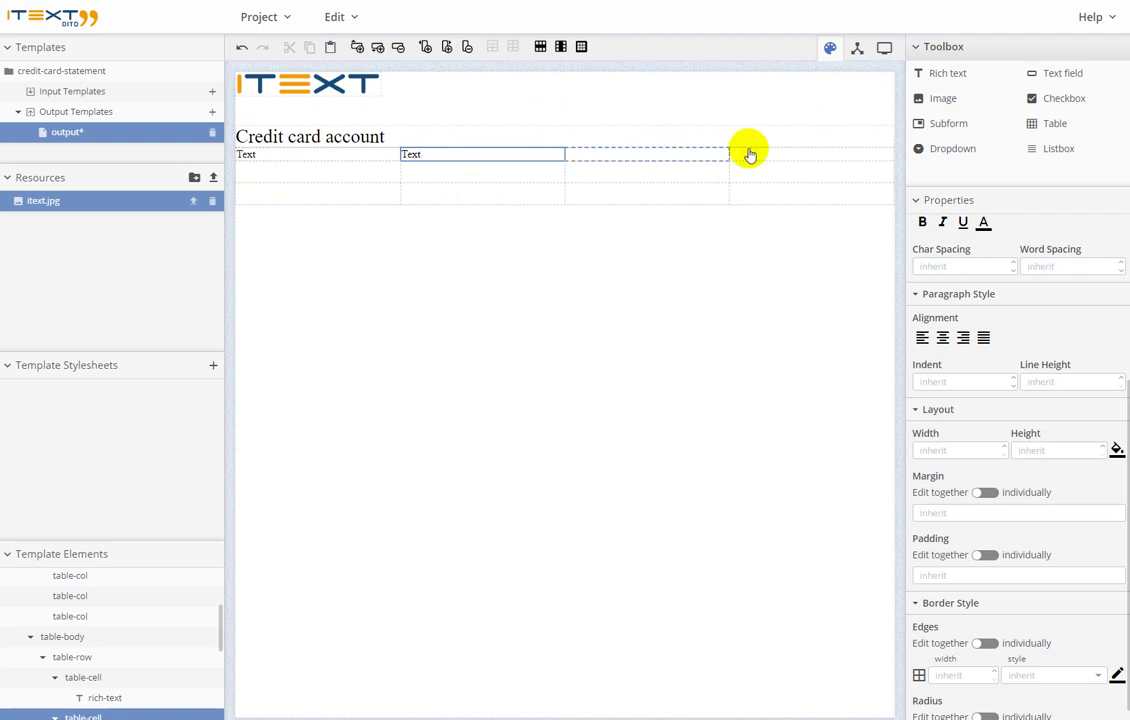
pyautogui.click(945, 74)
pyautogui.click(860, 152)
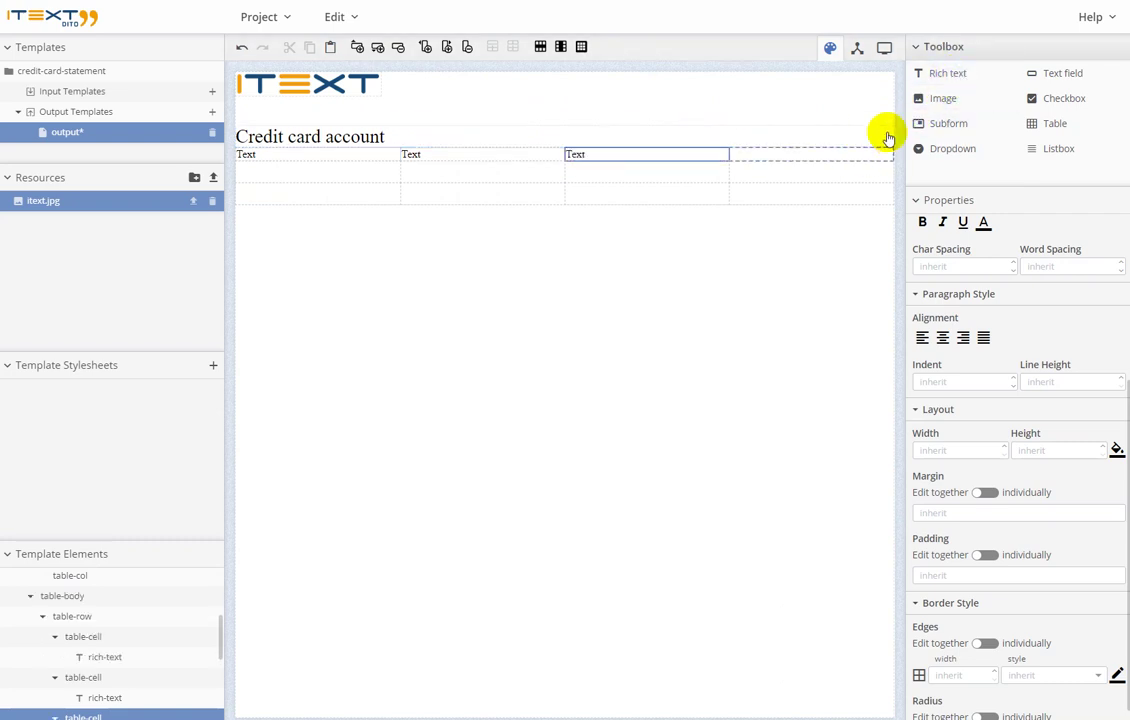
pyautogui.click(946, 73)
# - Add rich text elements to the second- and third-row cells of the table's third and fourth columns
pyautogui.click(835, 173)
pyautogui.click(946, 75)
pyautogui.click(812, 193)
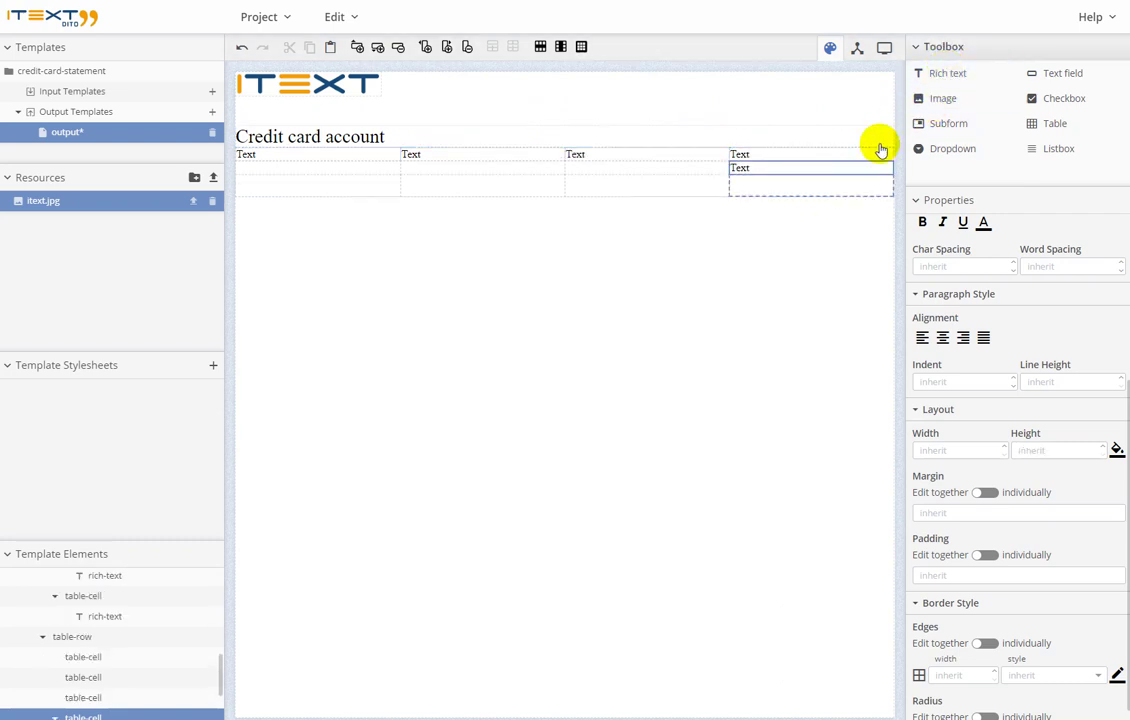
pyautogui.click(946, 75)
pyautogui.click(718, 168)
pyautogui.click(946, 74)
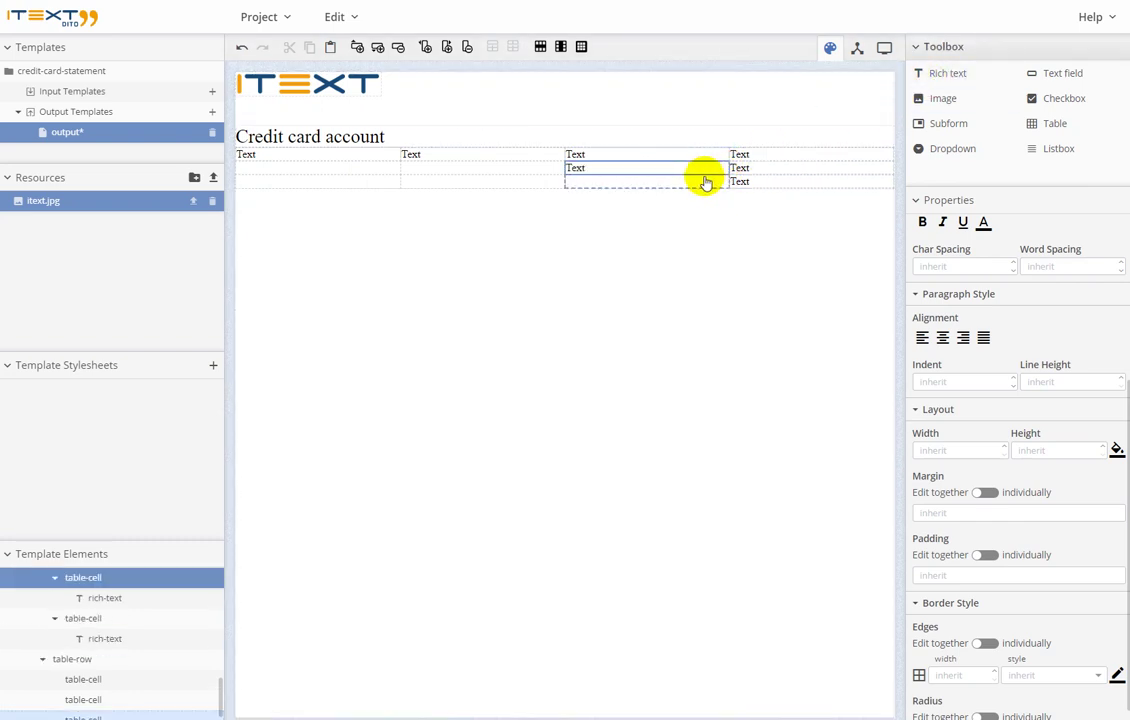
pyautogui.click(704, 180)
pyautogui.click(922, 84)
# - Fill the remaining empty cells in the table's first and second columns with rich text elements
pyautogui.click(495, 181)
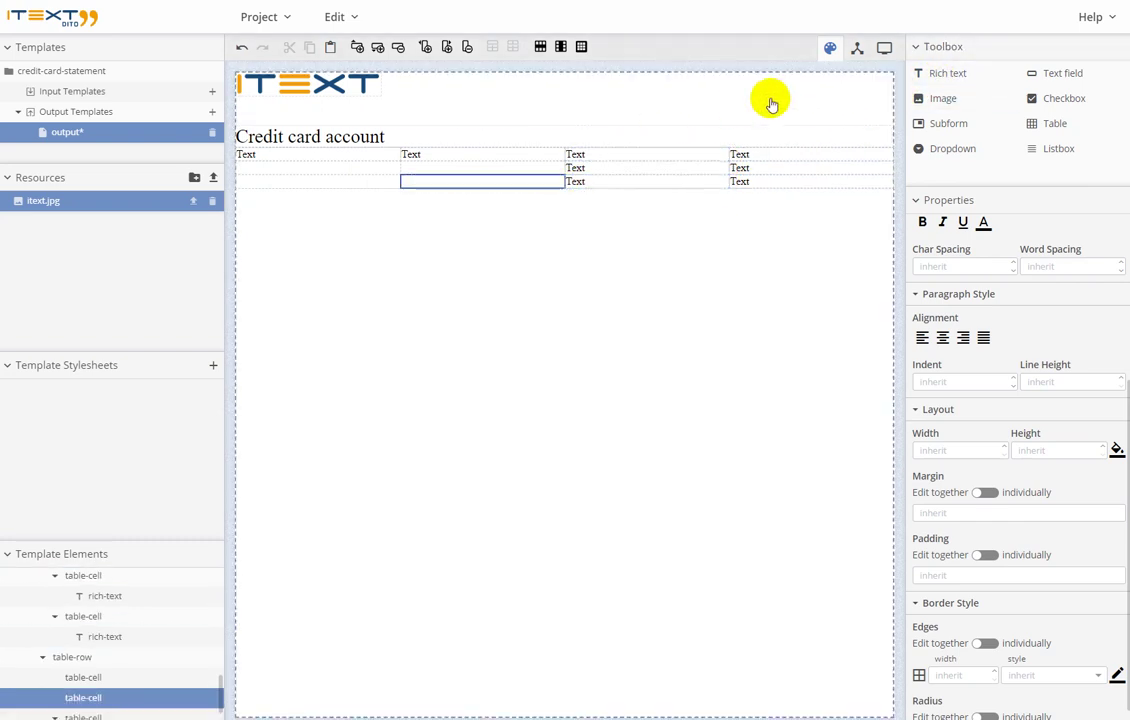
pyautogui.click(940, 76)
pyautogui.click(485, 167)
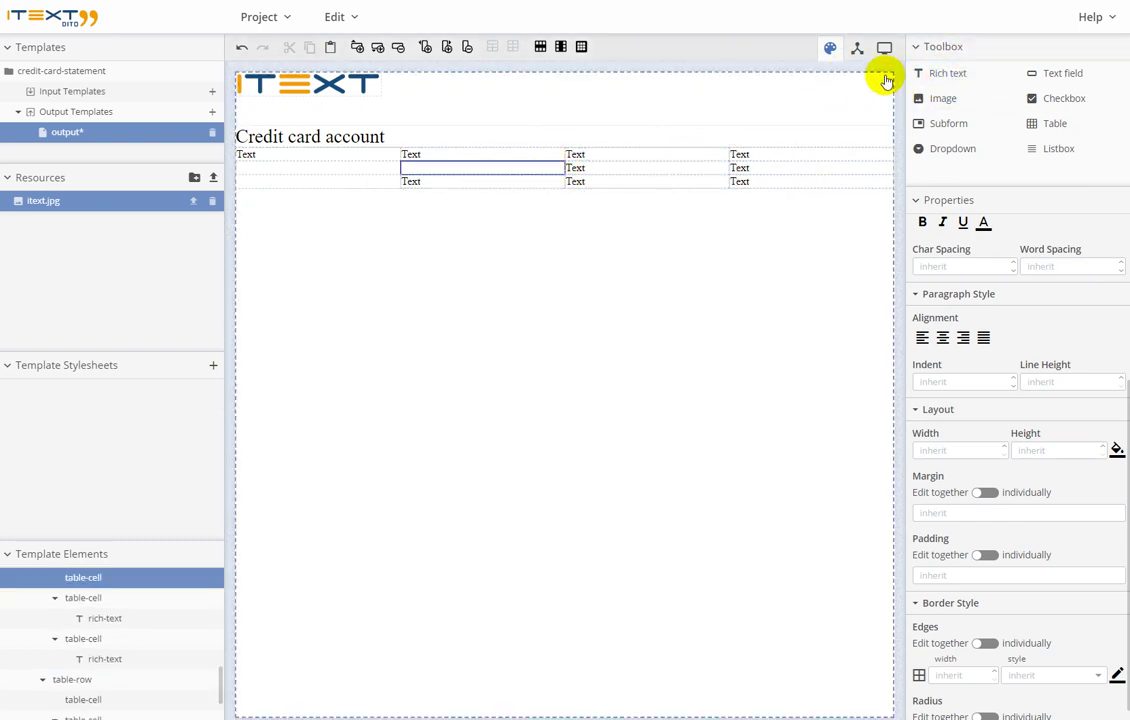
pyautogui.click(940, 75)
pyautogui.click(355, 168)
pyautogui.click(950, 75)
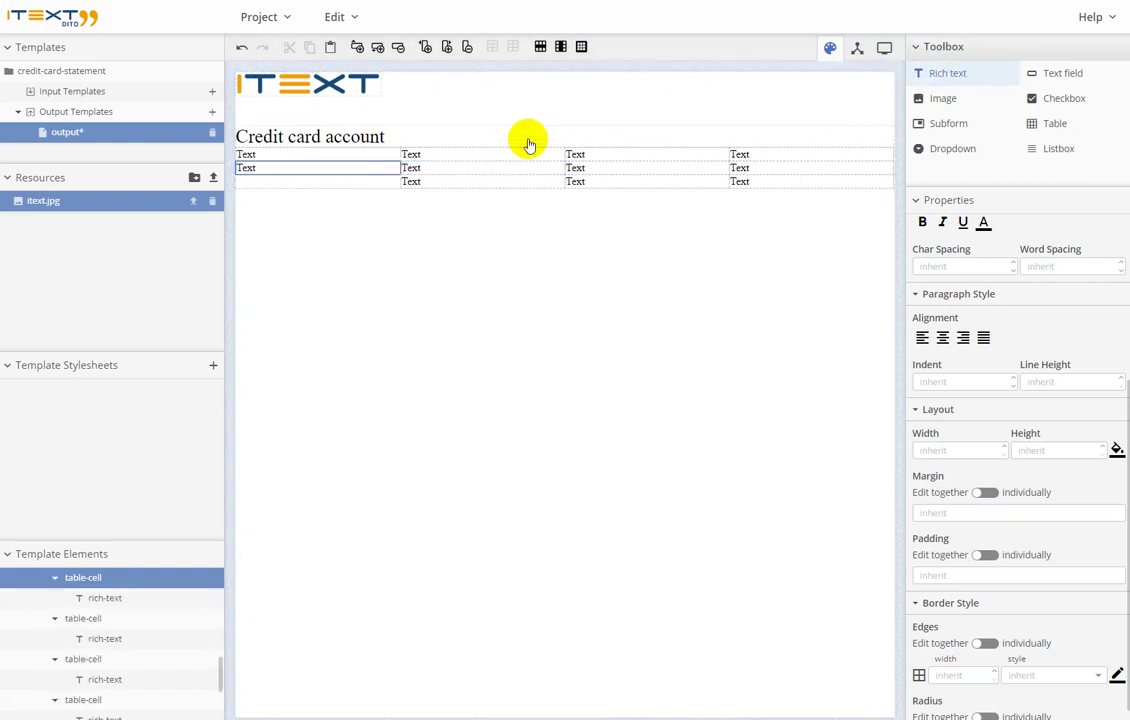
pyautogui.click(338, 181)
pyautogui.click(978, 80)
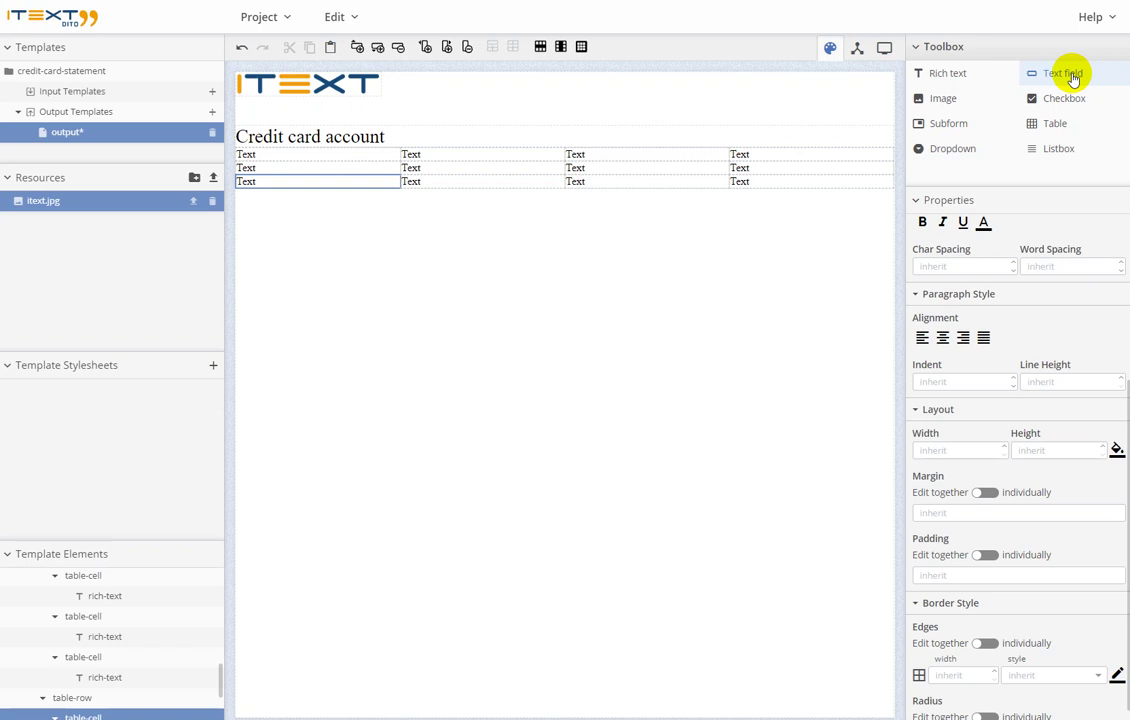
# - Enter "Card number:" in the table's first cell and bind an inline data field in the cell beside it to card_number
pyautogui.click(289, 157)
pyautogui.doubleClick(289, 155)
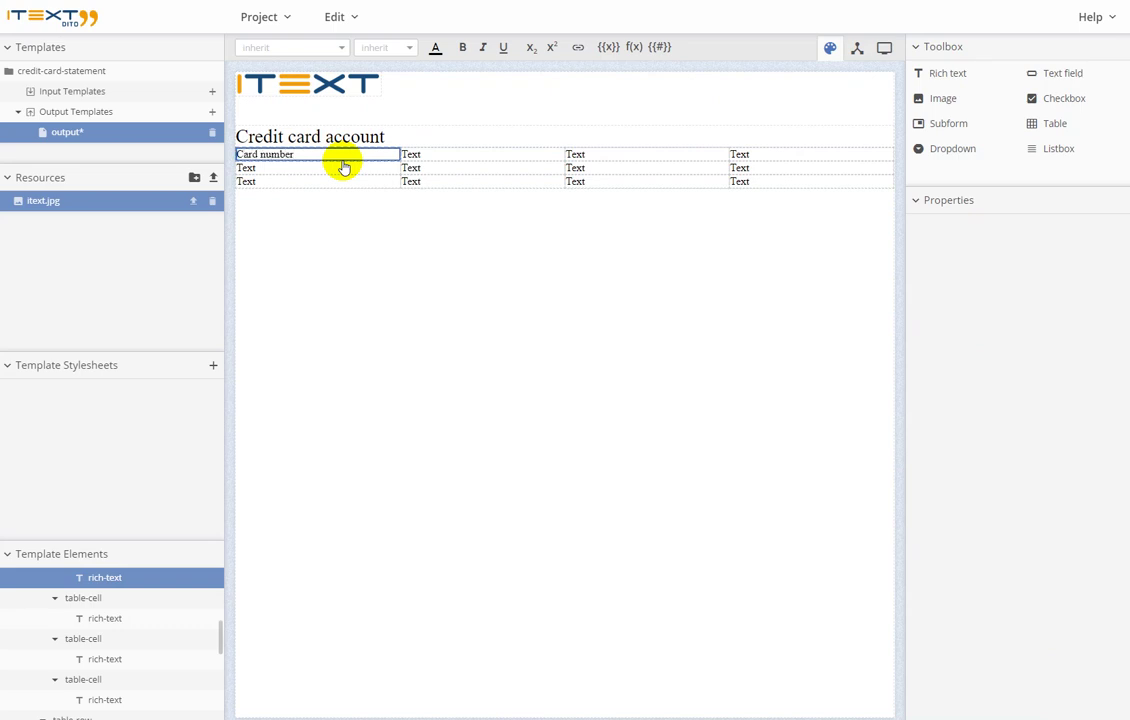
pyautogui.click(467, 154)
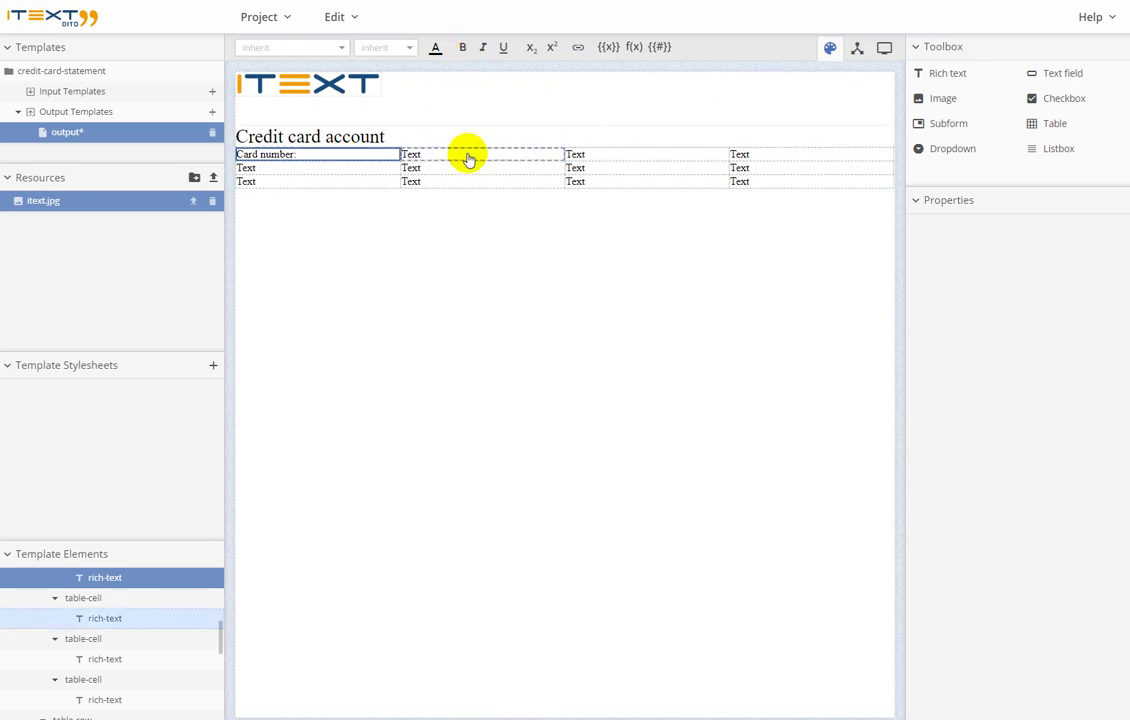
pyautogui.doubleClick(468, 154)
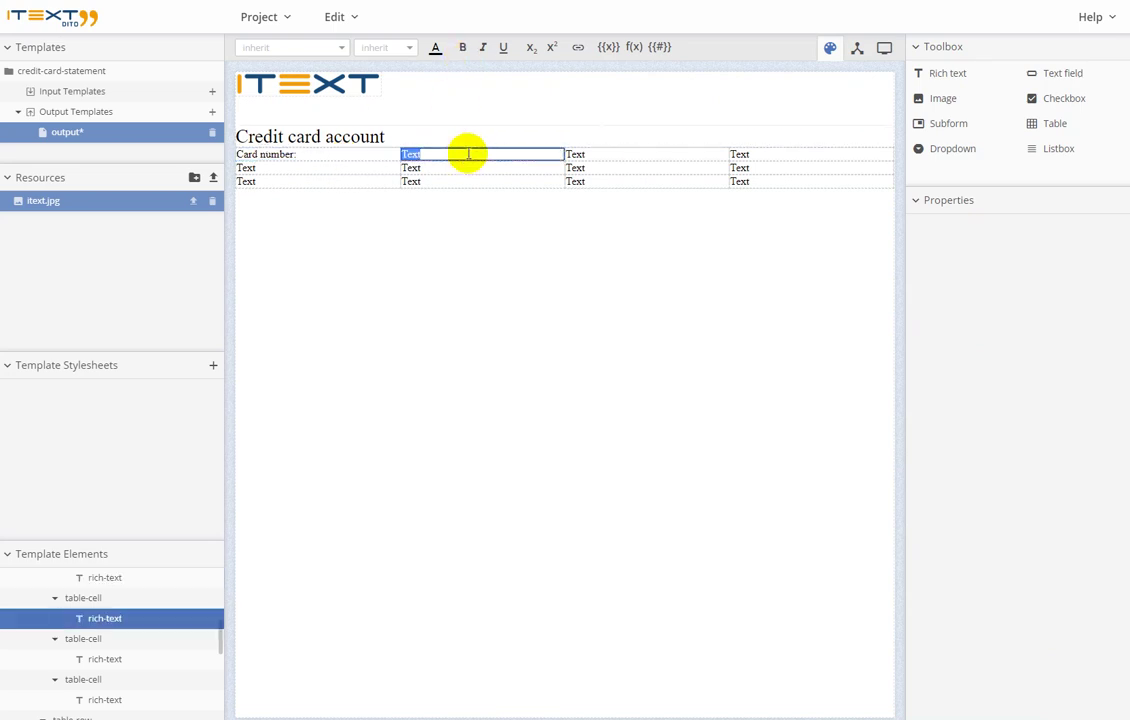
pyautogui.click(611, 47)
pyautogui.click(1115, 266)
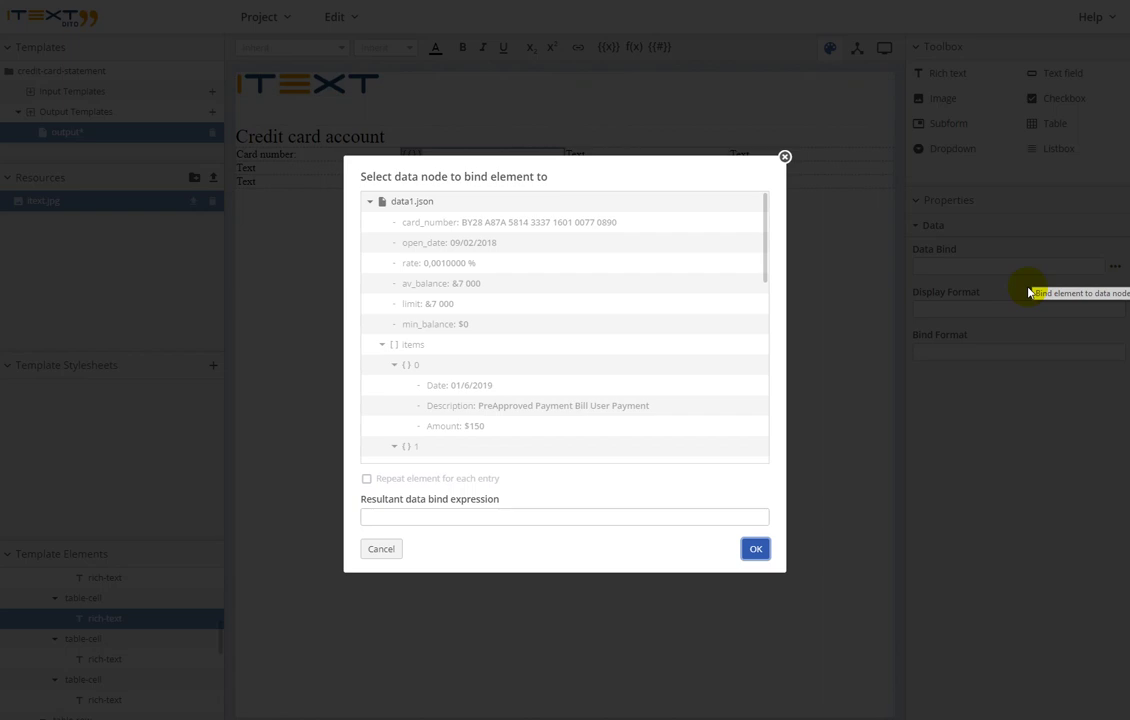
pyautogui.click(424, 224)
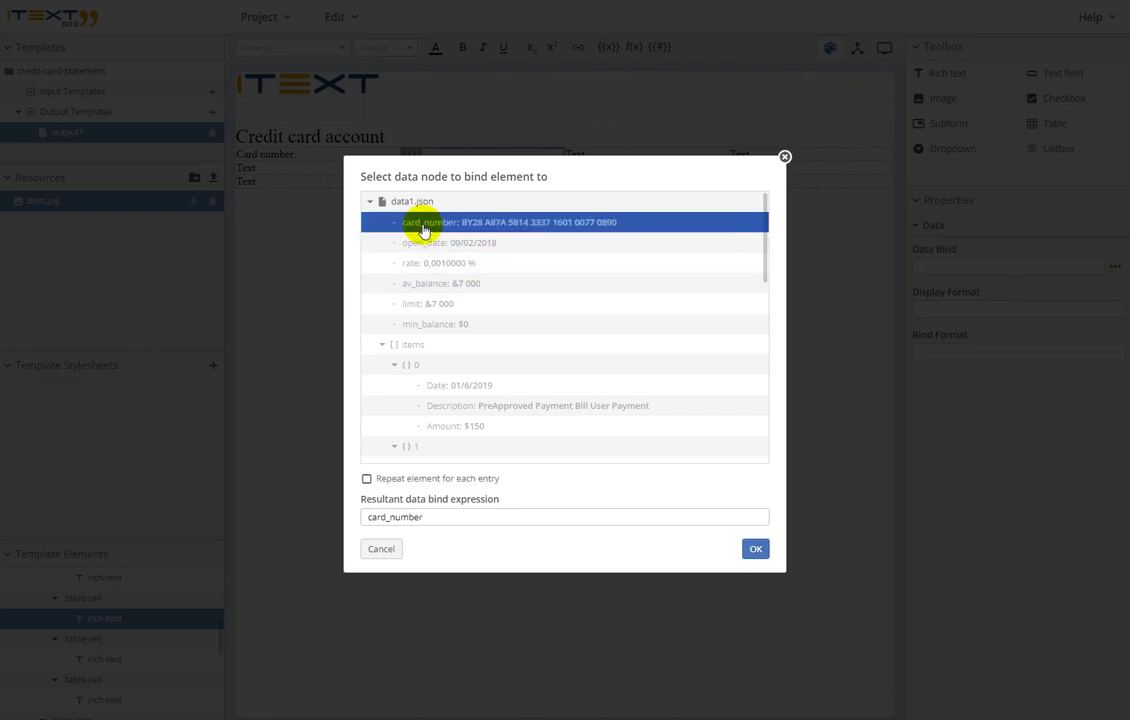
pyautogui.click(755, 548)
# - Label the second row "Opening date:" and bind an inline data field in its second cell to open_date
pyautogui.click(250, 168)
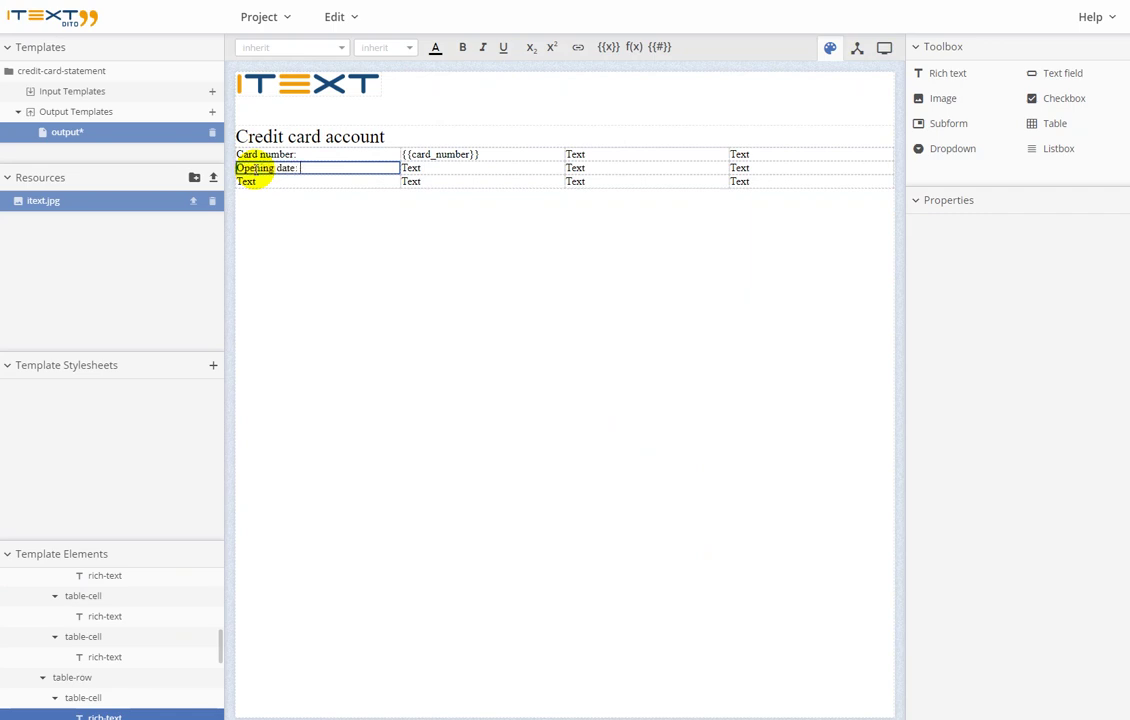
pyautogui.click(420, 168)
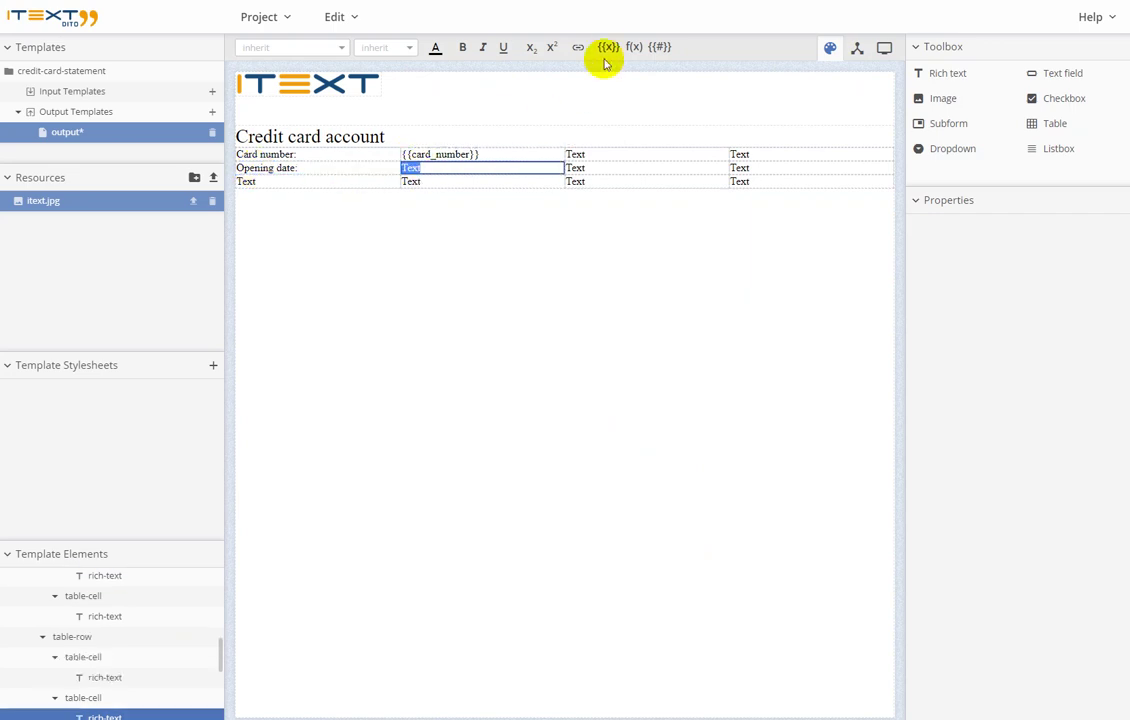
pyautogui.click(608, 47)
pyautogui.click(1112, 266)
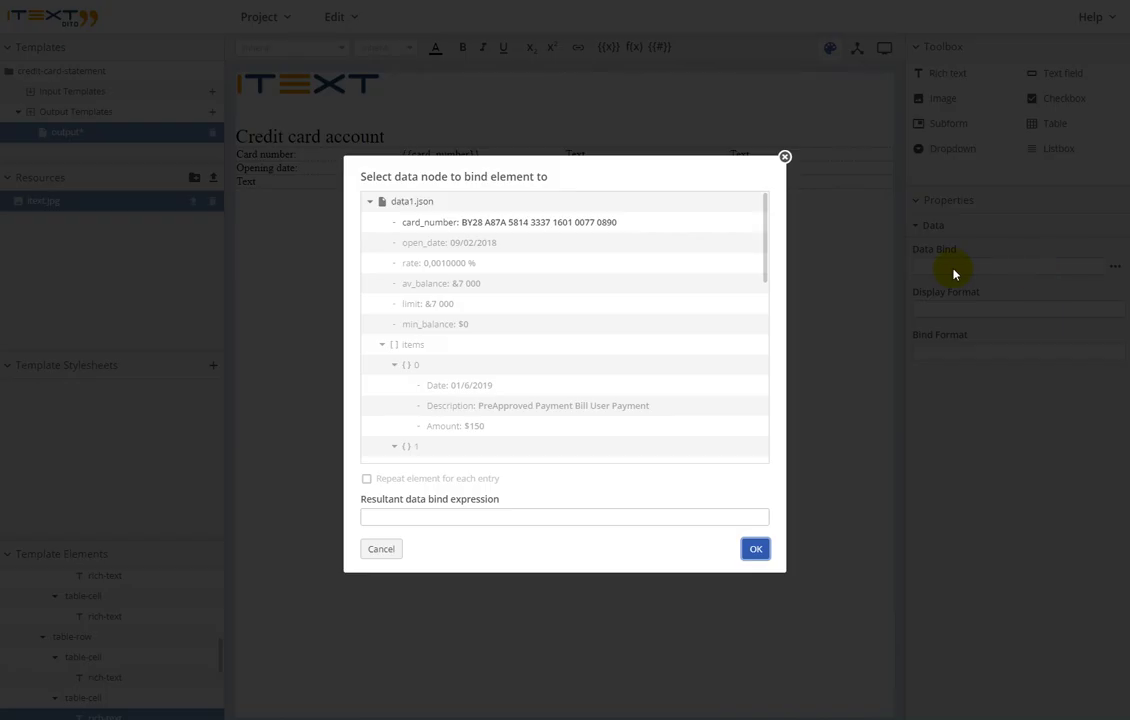
pyautogui.click(420, 245)
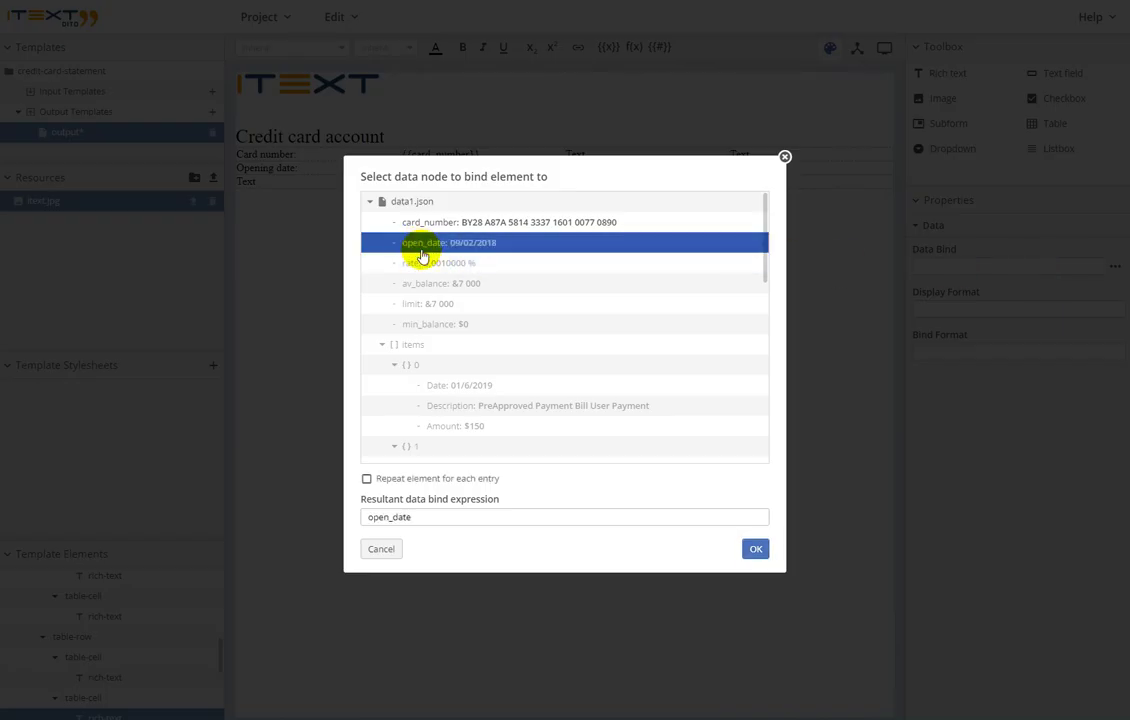
pyautogui.click(753, 549)
# - Label the third row "Interest rate:" and bind an inline data field in its second cell to rate
pyautogui.click(307, 183)
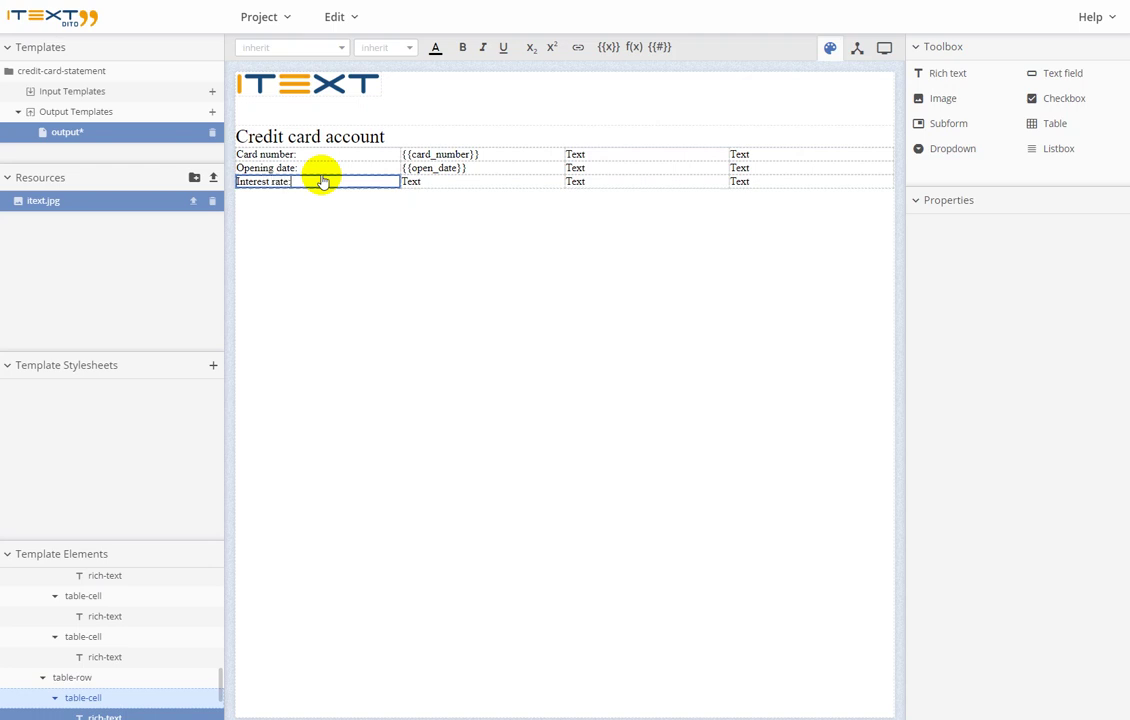
pyautogui.click(521, 181)
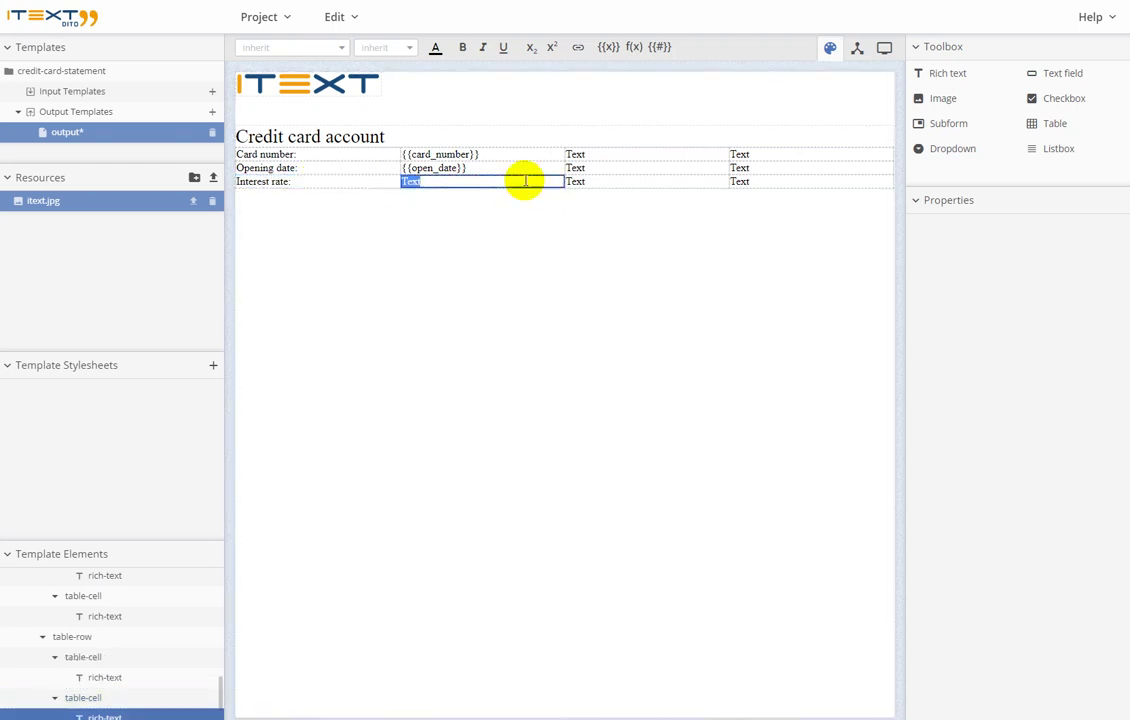
pyautogui.click(606, 50)
pyautogui.click(1115, 268)
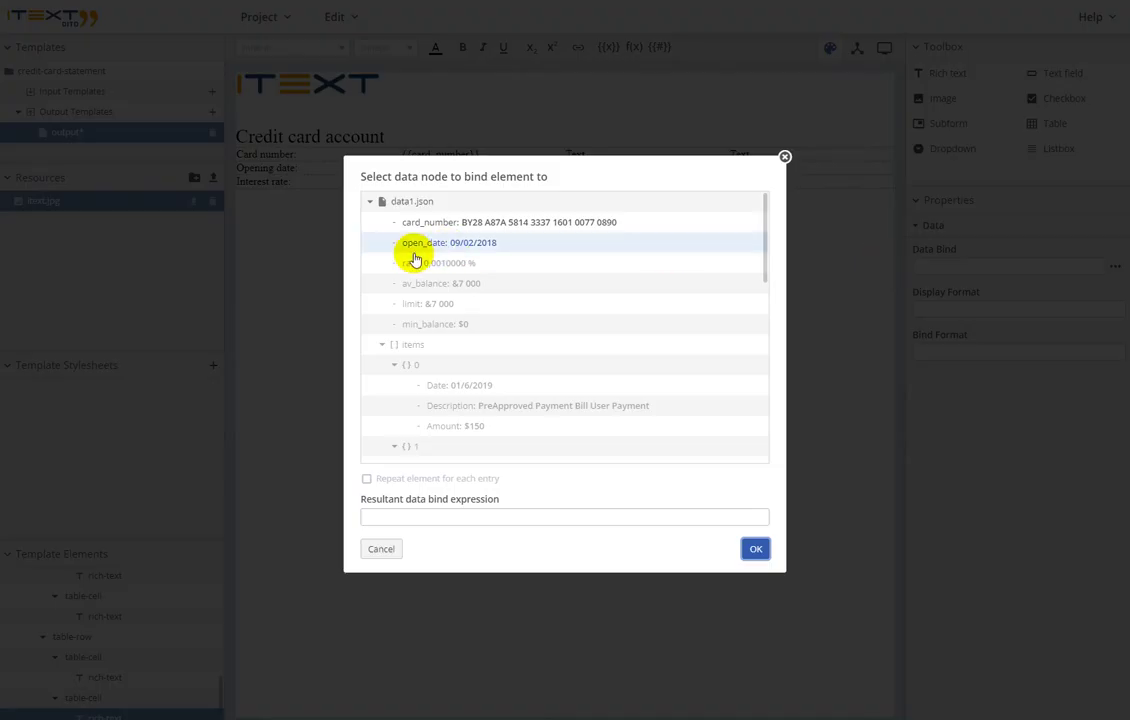
pyautogui.click(415, 262)
pyautogui.click(755, 546)
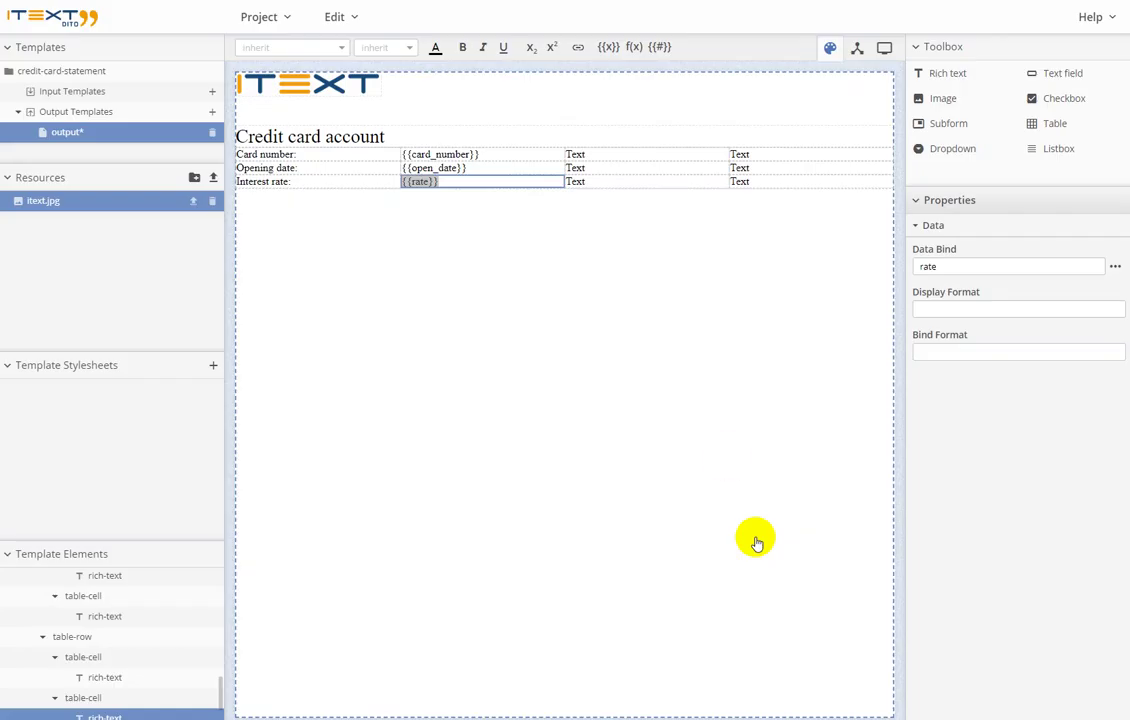
# - Enter "Available balance:" in the first row's third cell and bind a data field in the fourth cell to av_balance
pyautogui.click(631, 155)
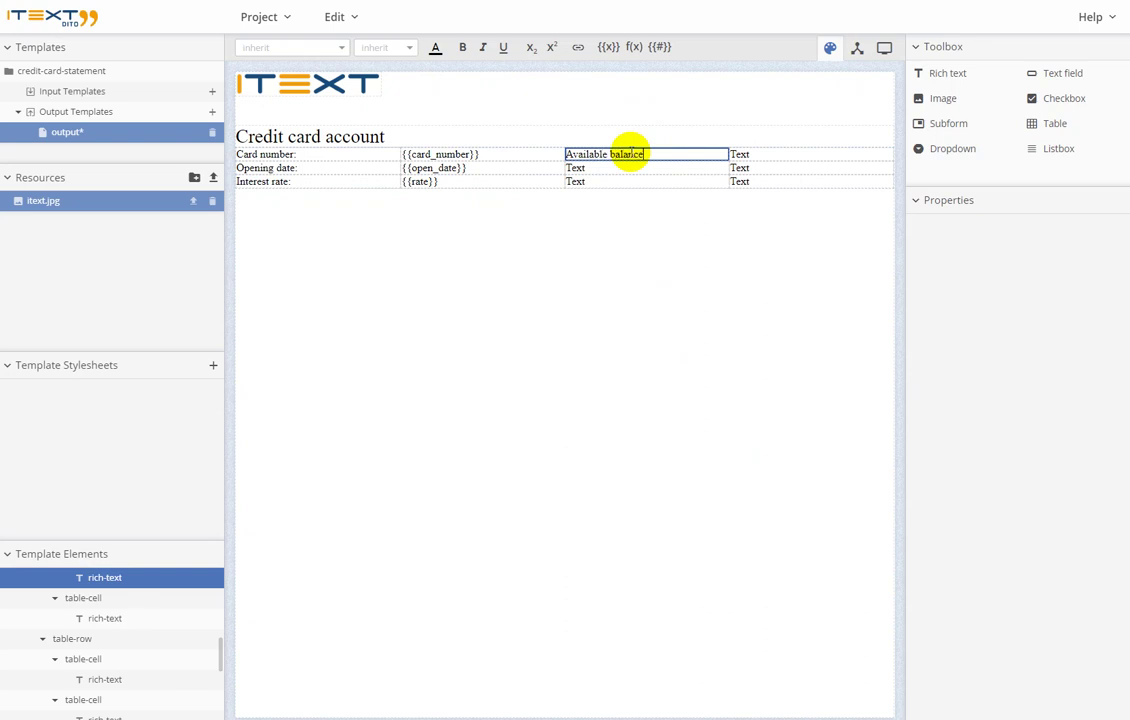
pyautogui.click(752, 153)
pyautogui.doubleClick(752, 153)
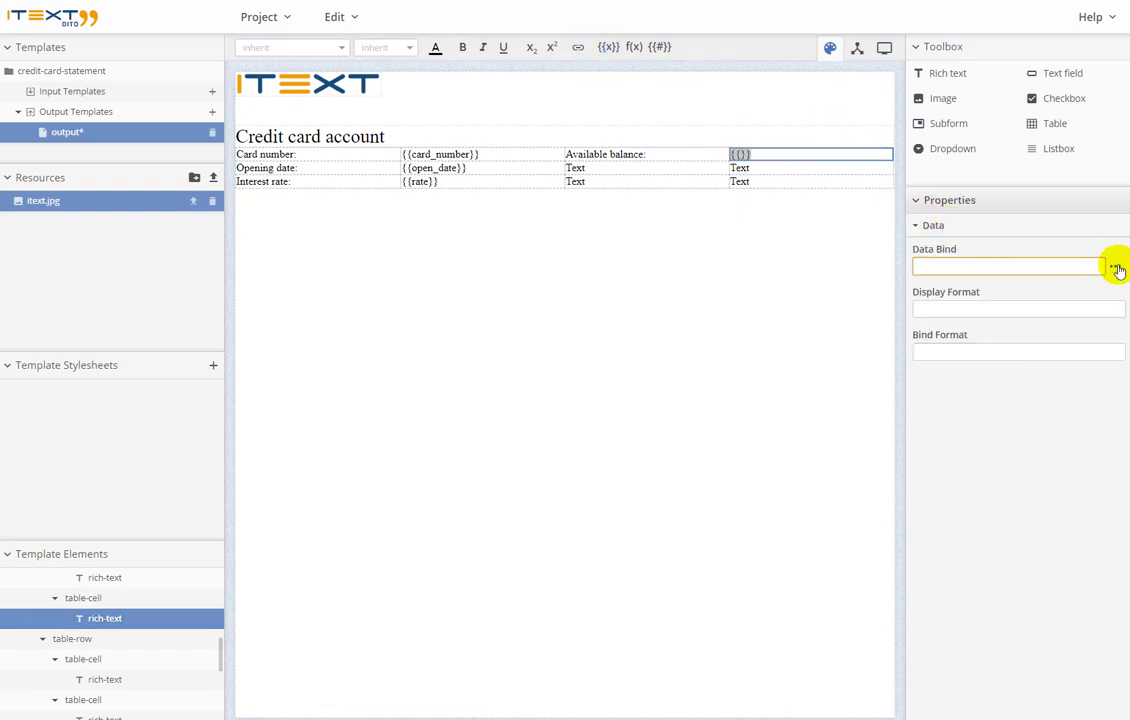
pyautogui.click(1115, 266)
pyautogui.click(440, 284)
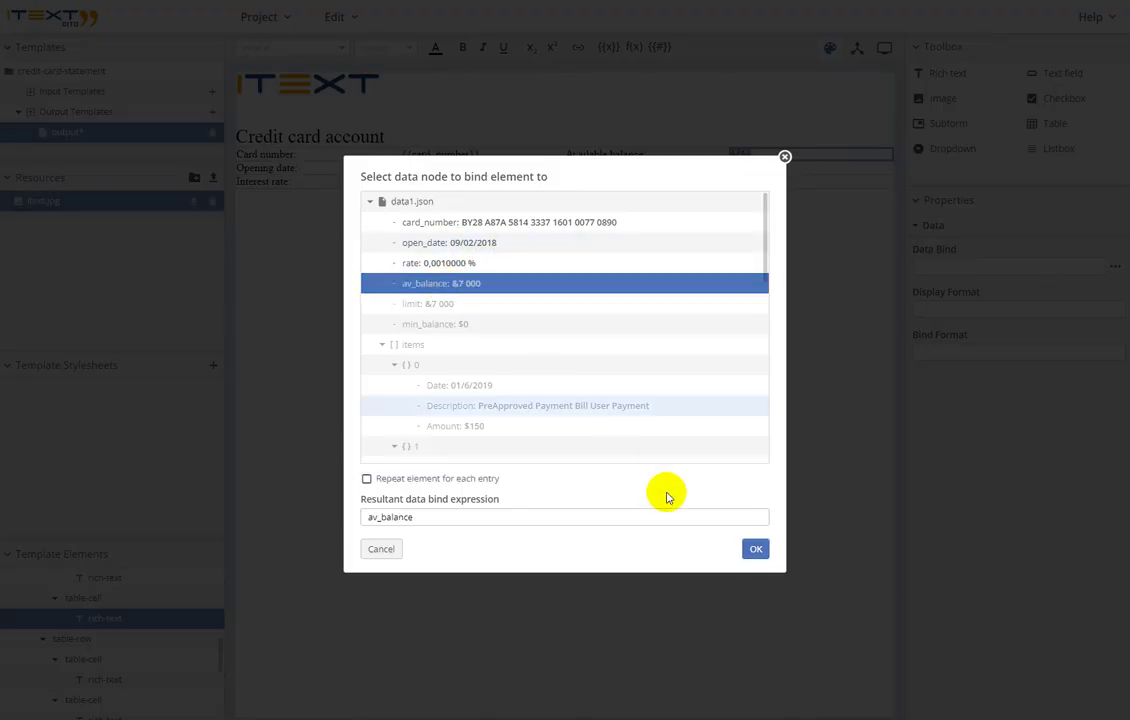
pyautogui.click(755, 548)
# - Enter "Credit limit:" in the second row's third cell and bind a data field in the fourth cell to limit
pyautogui.doubleClick(626, 167)
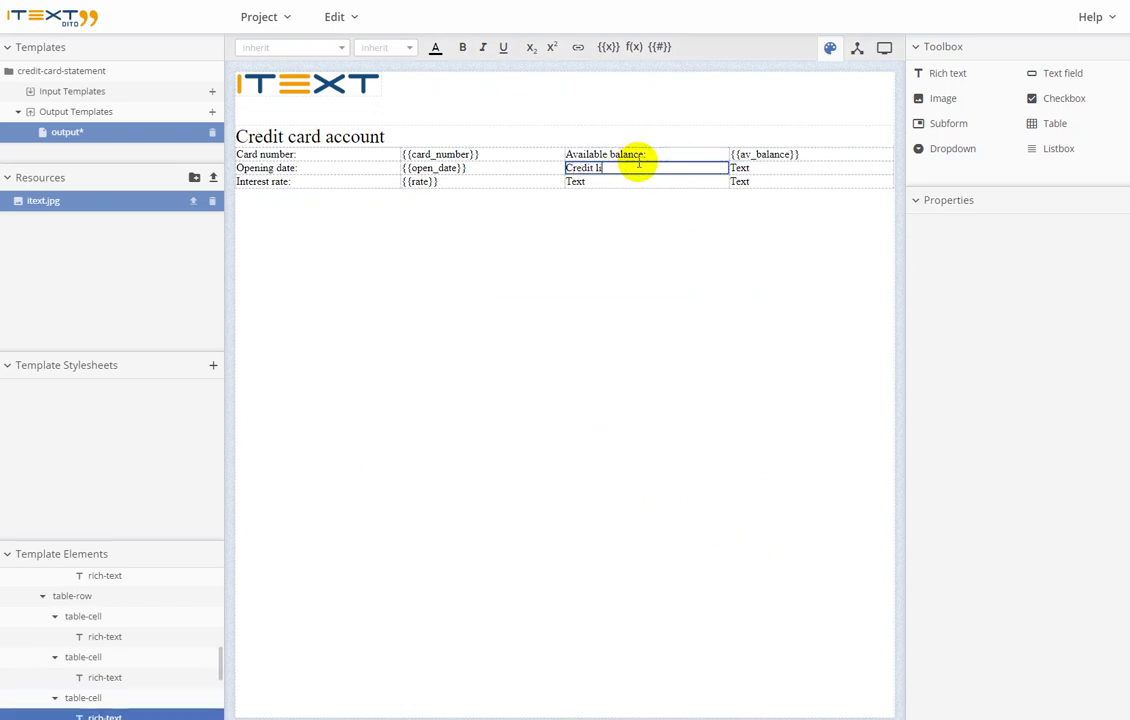
pyautogui.doubleClick(795, 167)
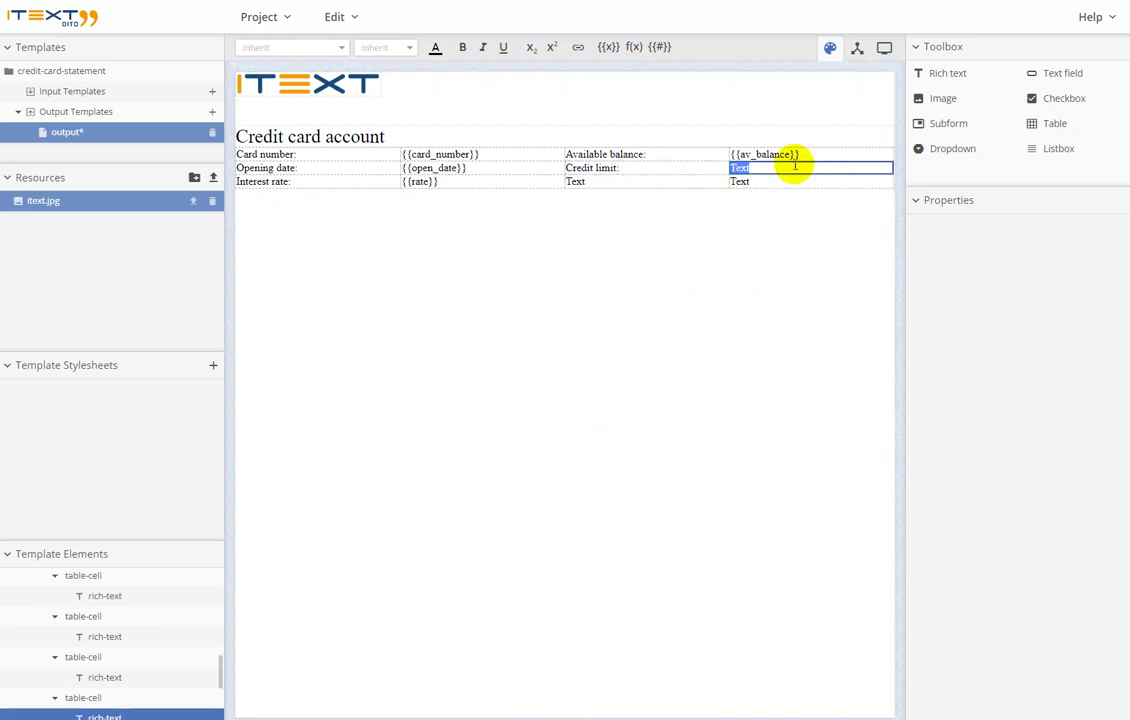
pyautogui.click(606, 48)
pyautogui.click(1113, 266)
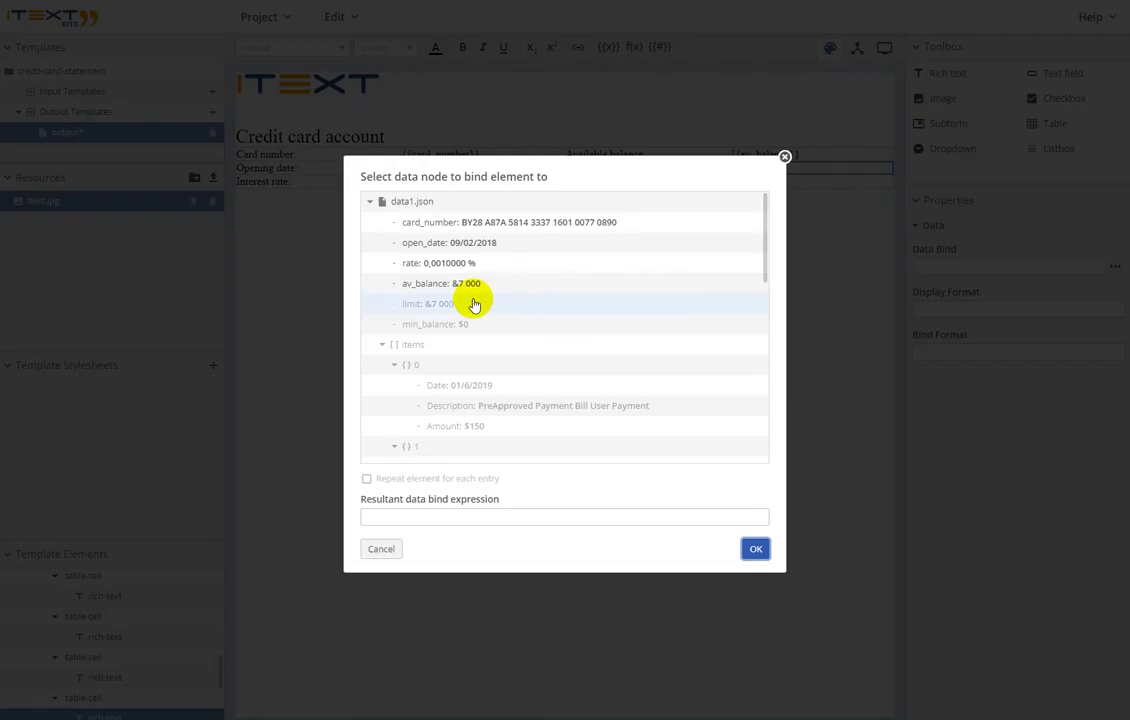
pyautogui.click(475, 303)
pyautogui.click(756, 549)
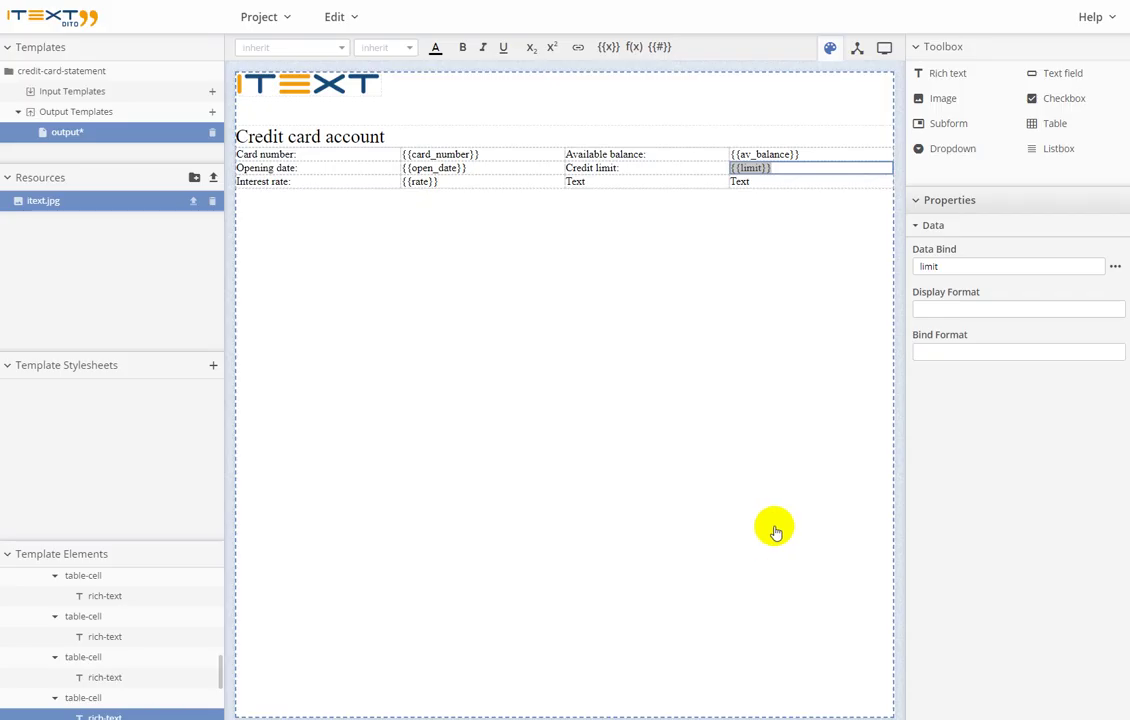
# - Enter "Minimum balance:" in the third row's third cell and bind a data field in the fourth cell to min_balance
pyautogui.doubleClick(611, 181)
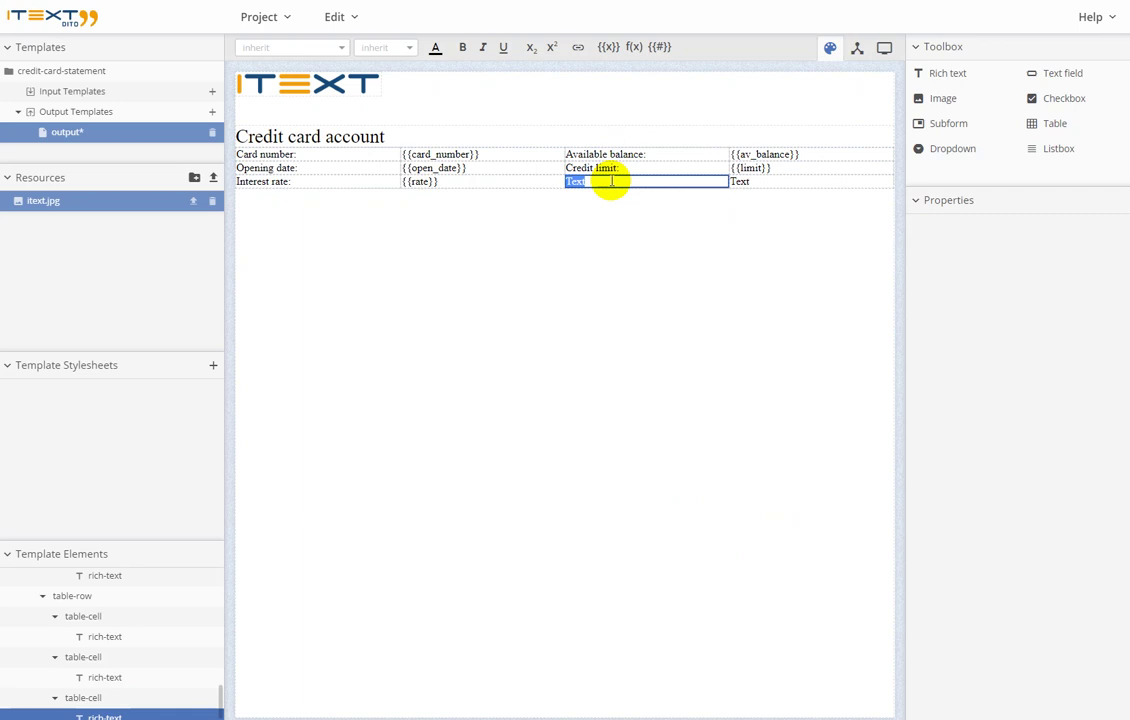
pyautogui.write('Minimum balance:')
pyautogui.click(797, 183)
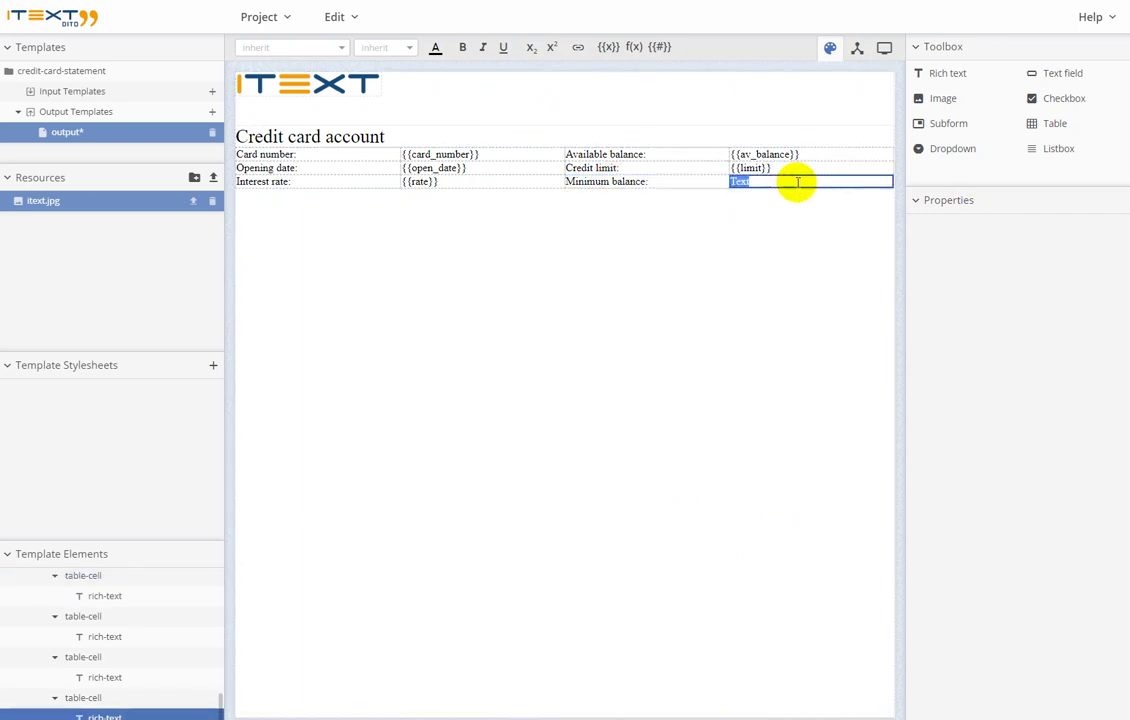
pyautogui.click(608, 47)
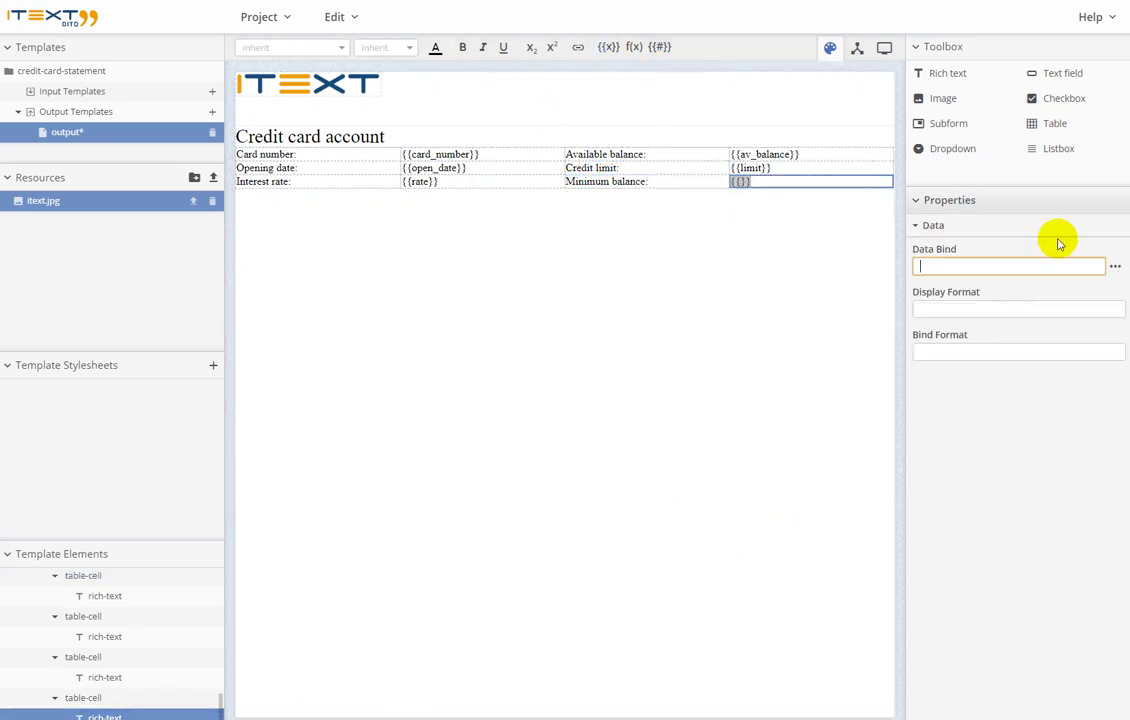
pyautogui.click(1115, 266)
pyautogui.click(416, 321)
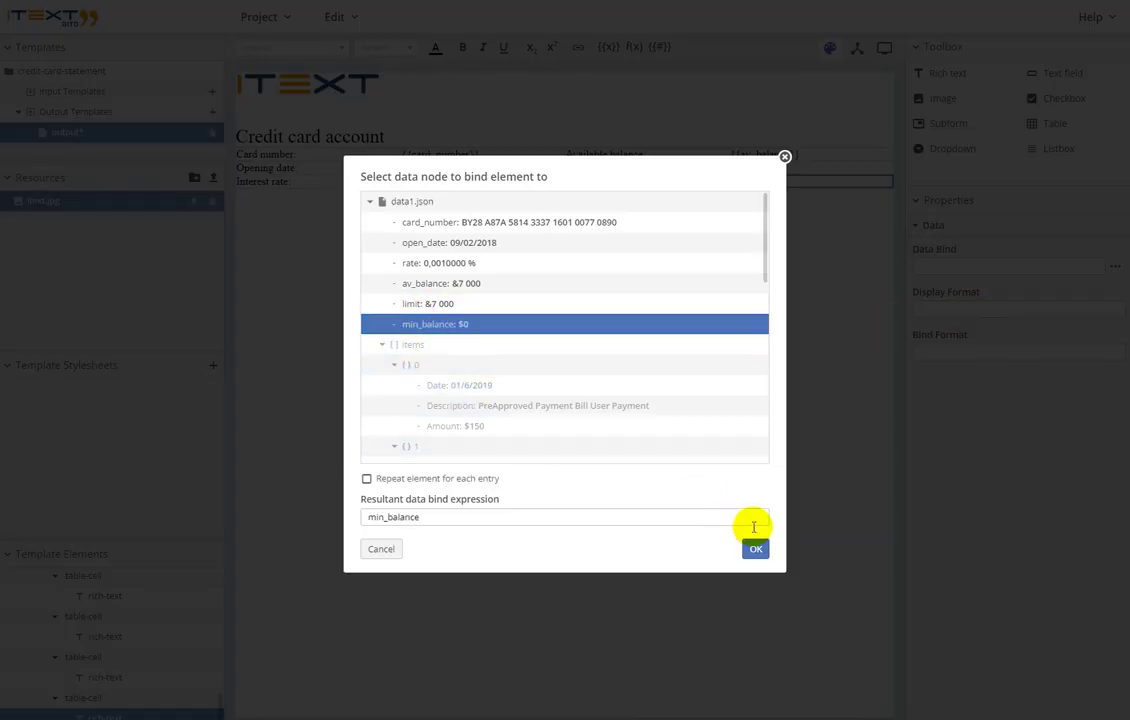
pyautogui.click(756, 549)
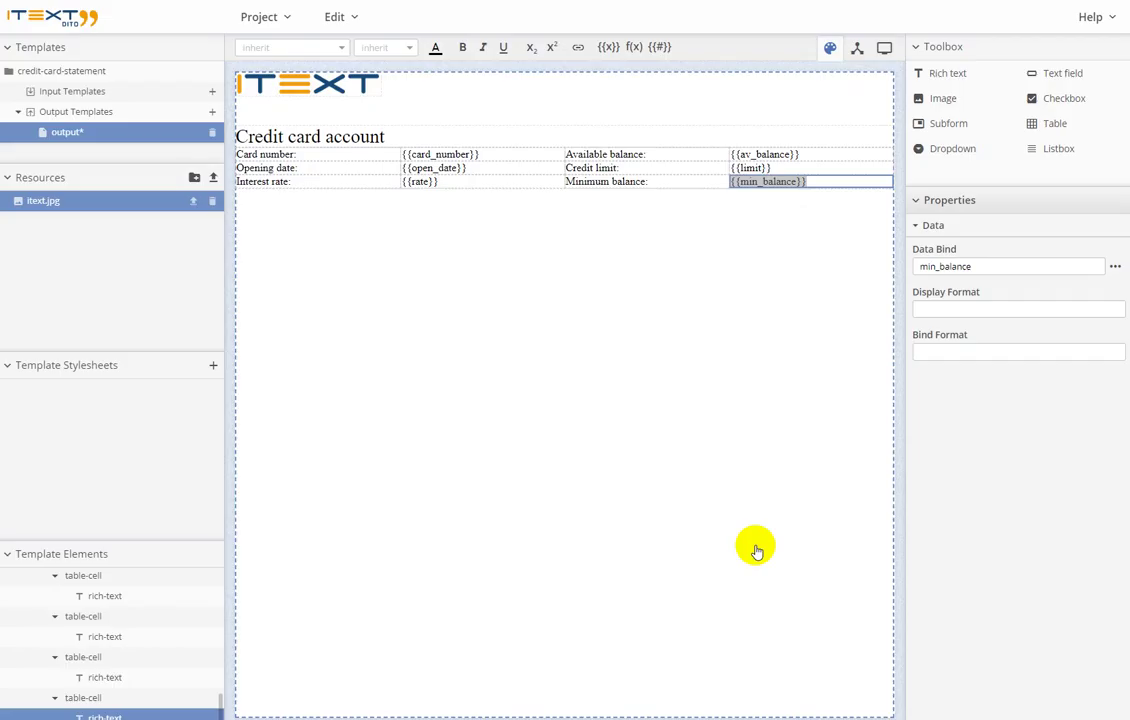
pyautogui.click(403, 157)
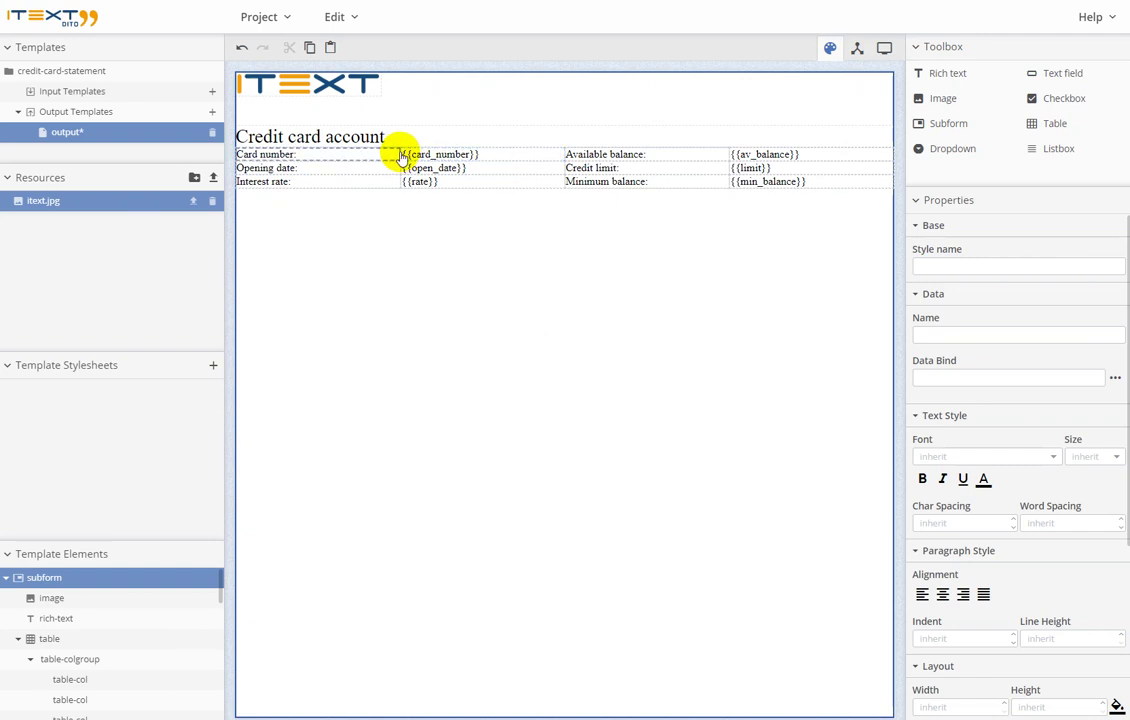
# - Narrow the label columns of the account details table by moving the borders after the first and second columns
pyautogui.moveTo(400, 155); pyautogui.dragTo(335, 158)
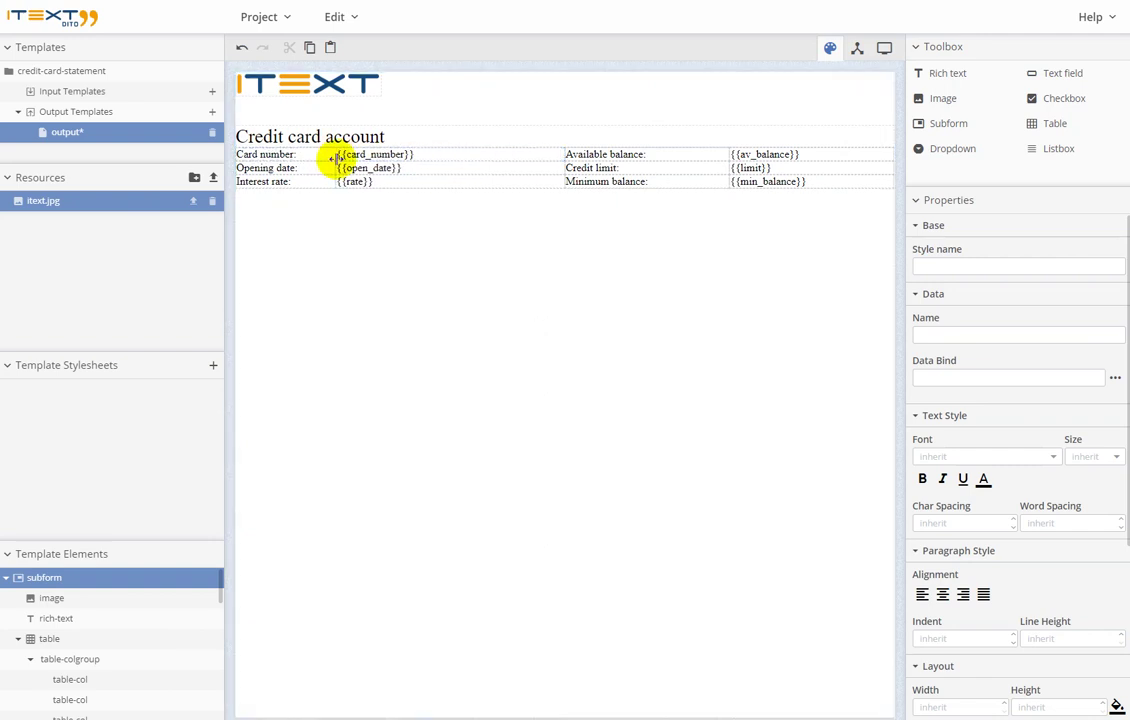
pyautogui.click(507, 156)
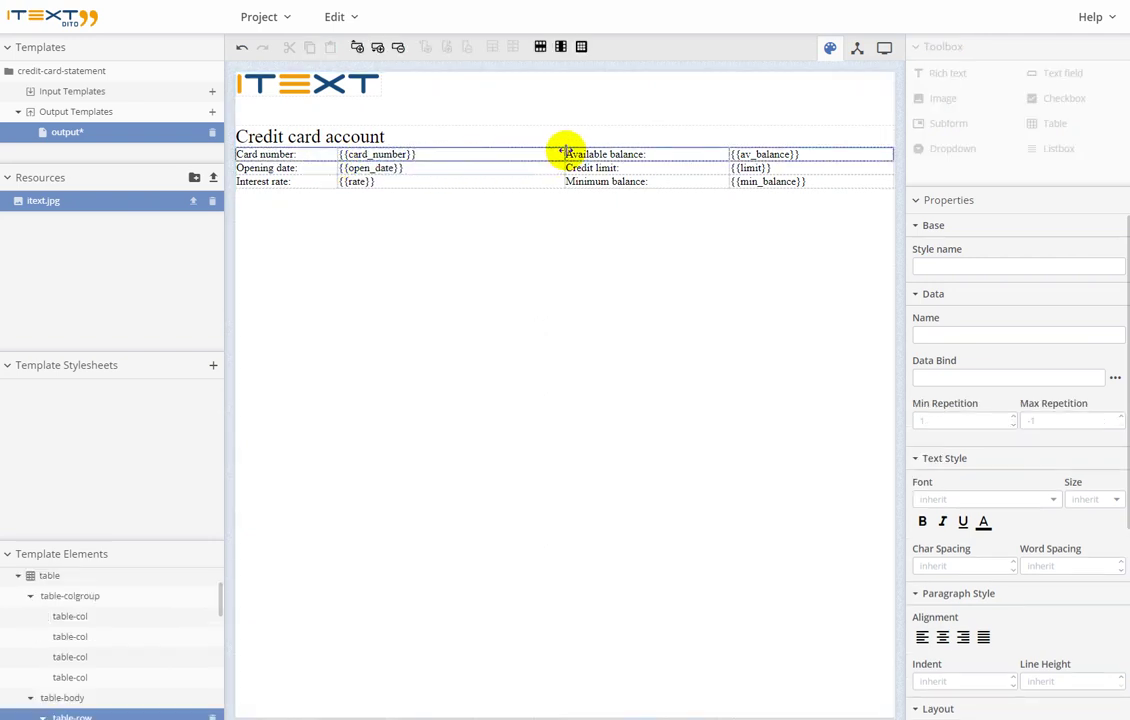
pyautogui.moveTo(565, 151); pyautogui.dragTo(626, 157)
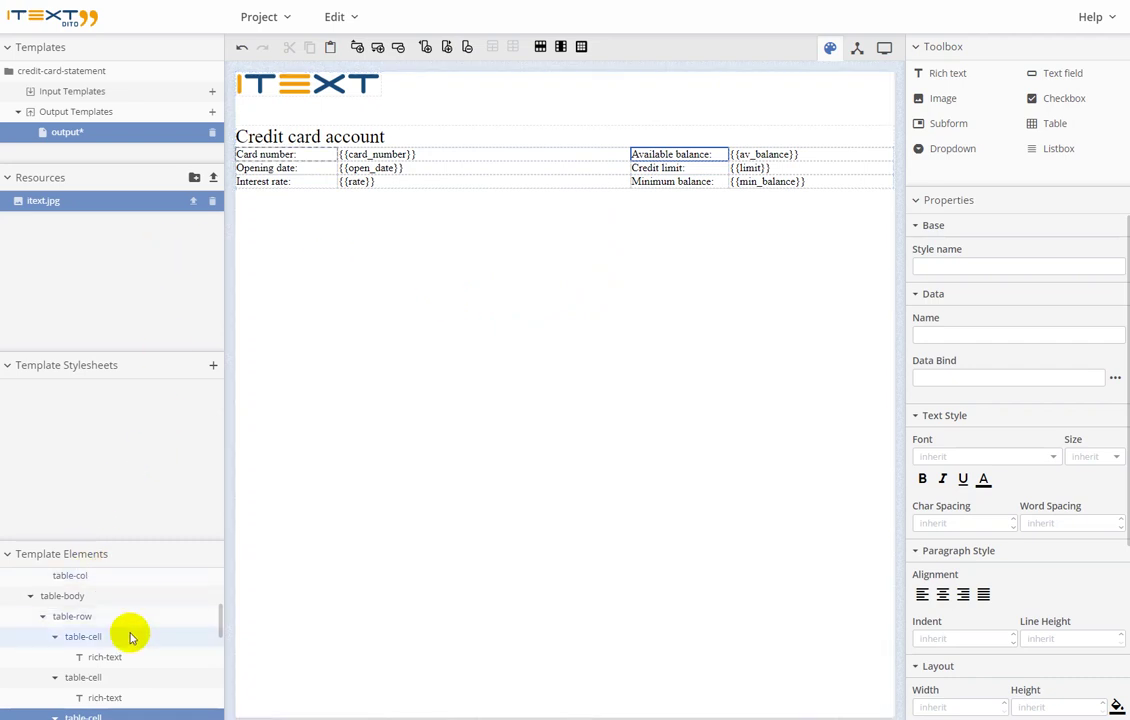
# - Select the whole account details table and set its top margin individually to 20px
pyautogui.scroll(3, 100, 640)
pyautogui.click(76, 611)
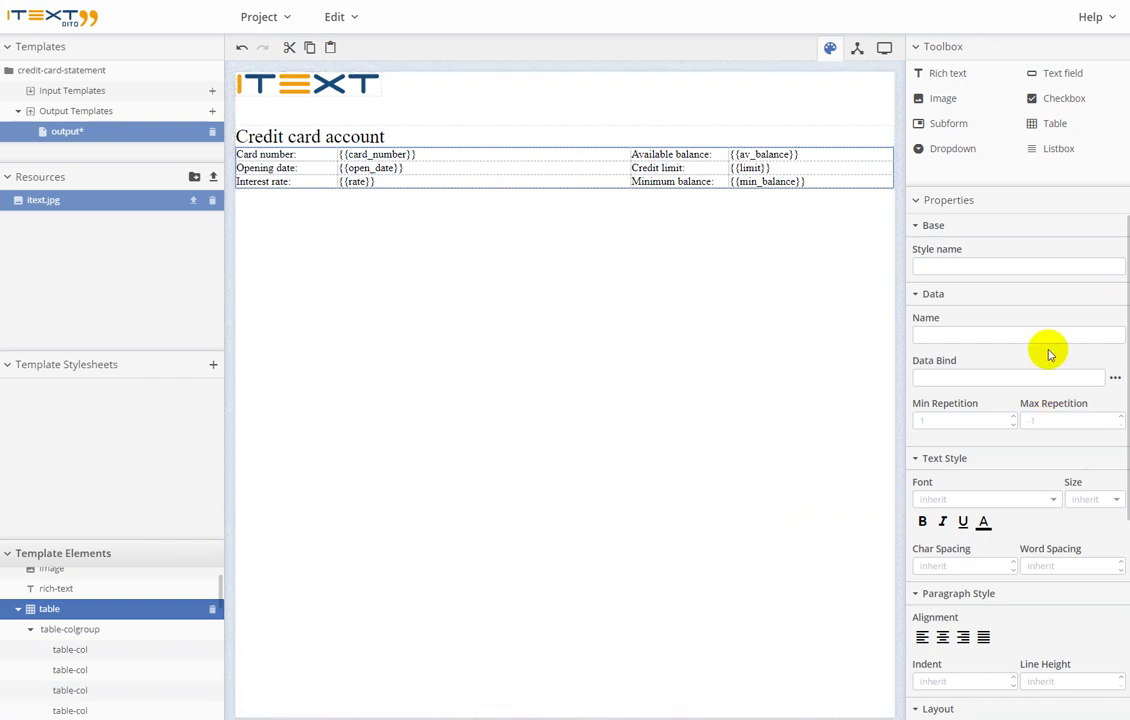
pyautogui.scroll(-1, 1010, 415)
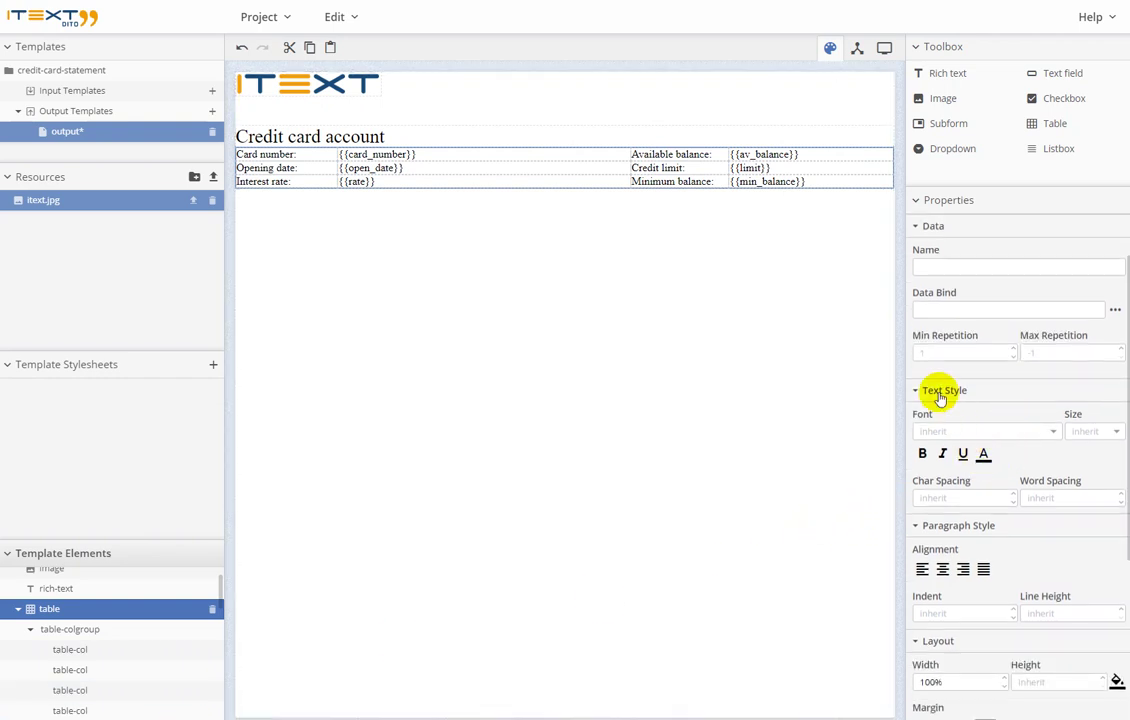
pyautogui.scroll(1, 945, 400)
pyautogui.scroll(-1, 968, 465)
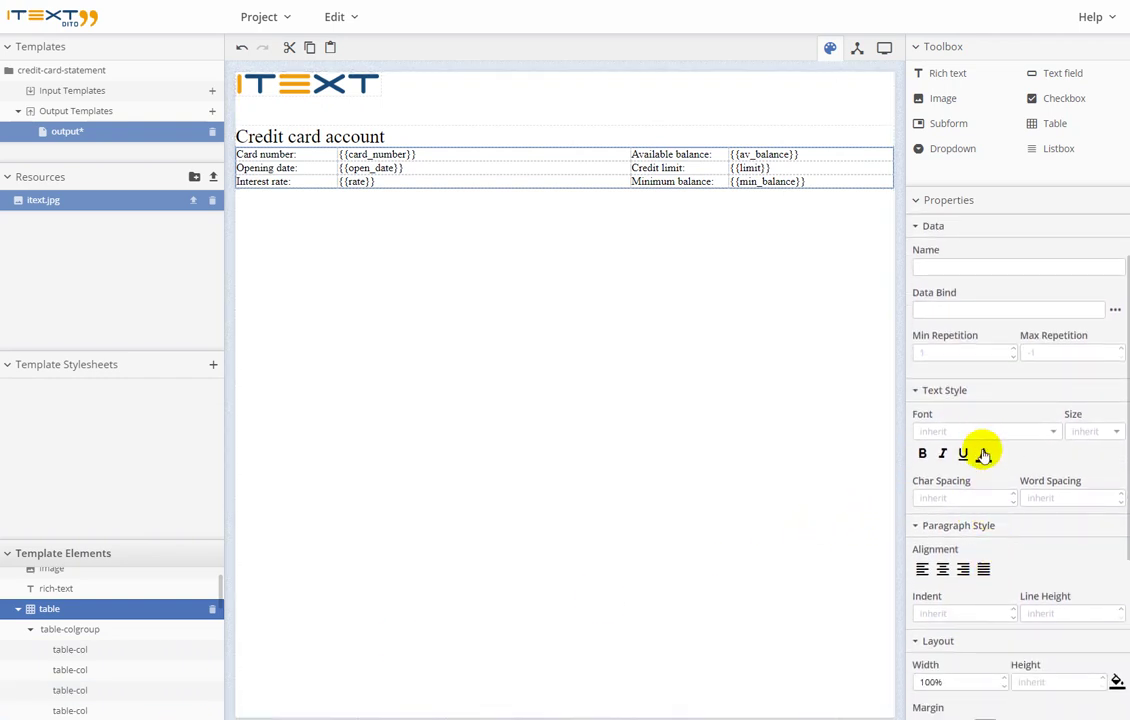
pyautogui.scroll(-4, 983, 455)
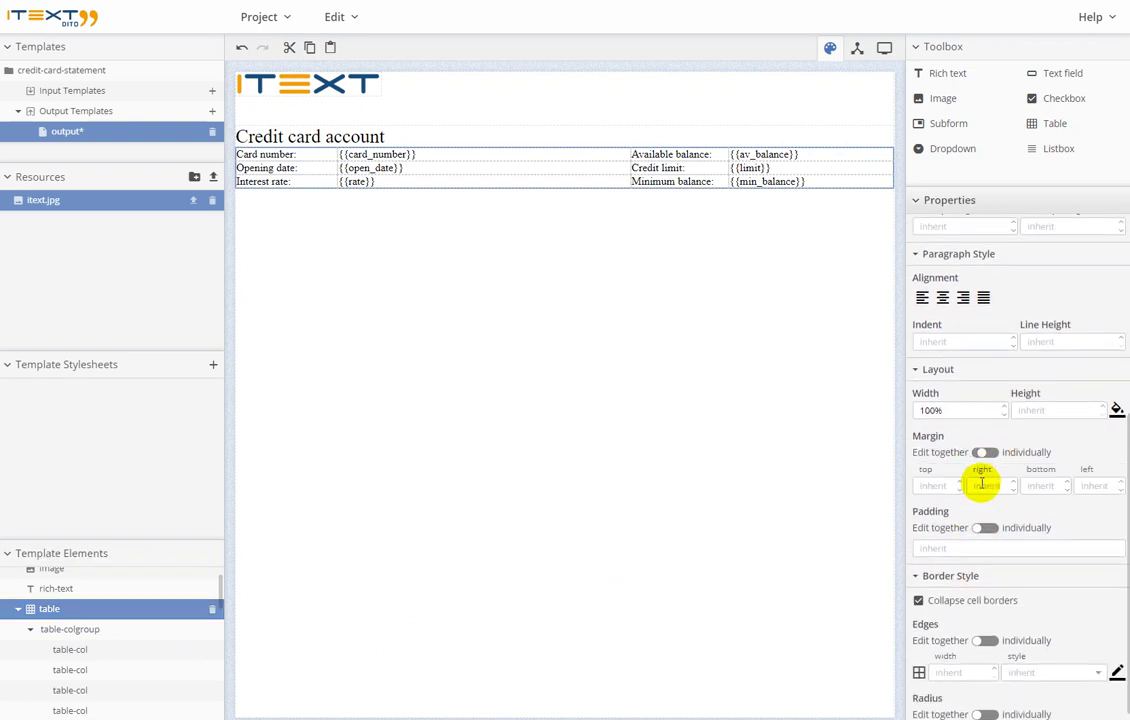
pyautogui.click(926, 485)
pyautogui.write('2')
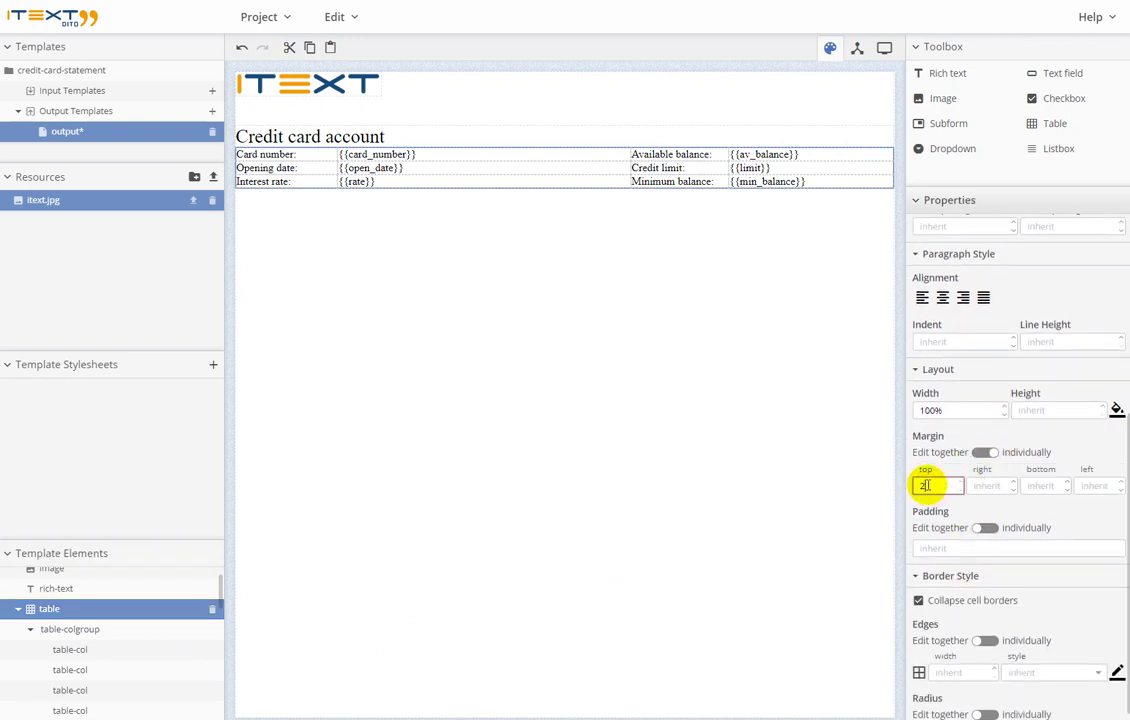
pyautogui.write('0px')
pyautogui.press('Return')
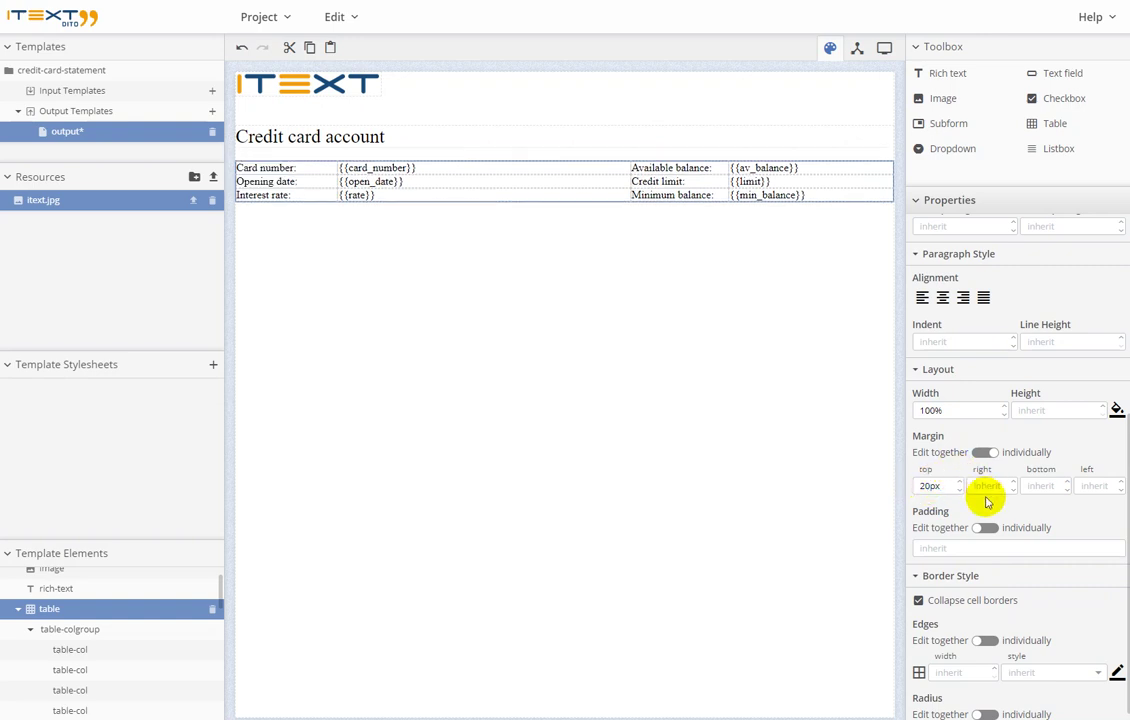
# - Turn off collapsed cell borders for the account details table and give its edges a solid 2px border
pyautogui.scroll(-1, 972, 550)
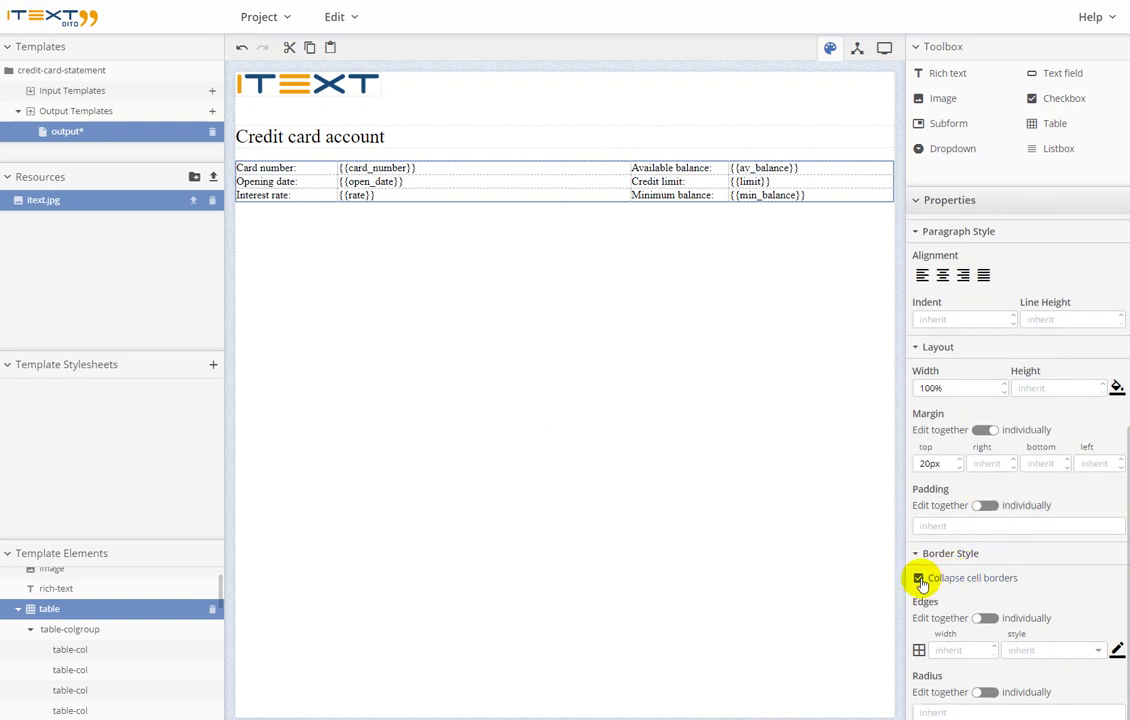
pyautogui.click(919, 579)
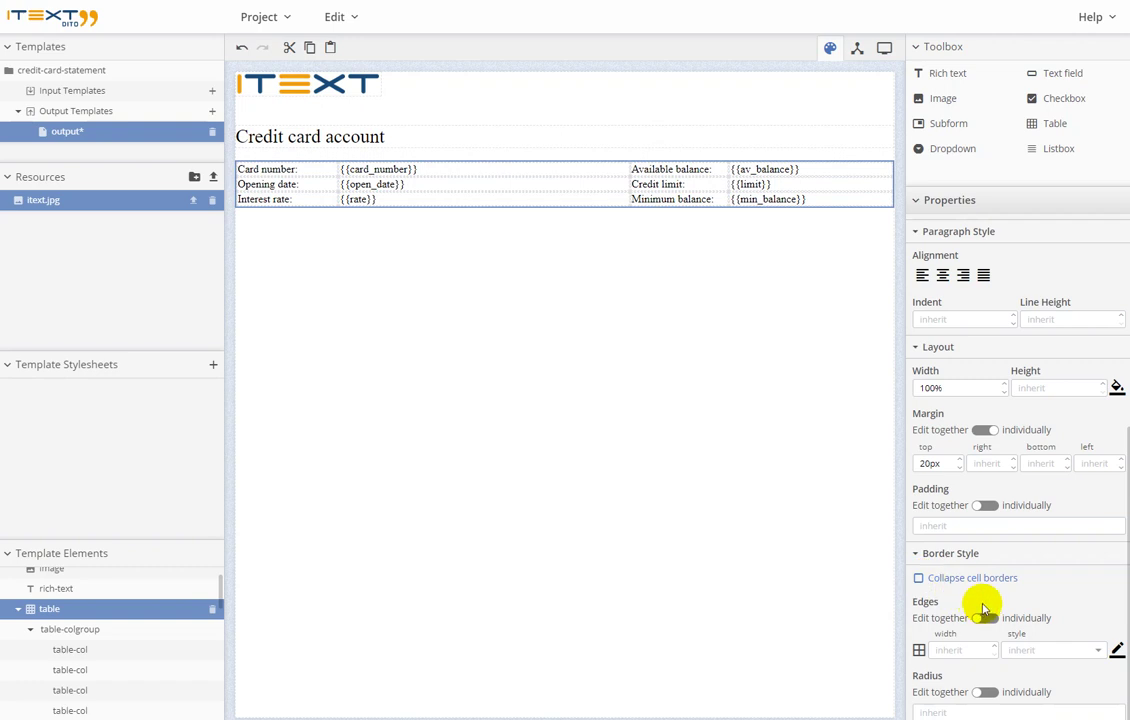
pyautogui.click(1095, 650)
pyautogui.scroll(-1, 1060, 677)
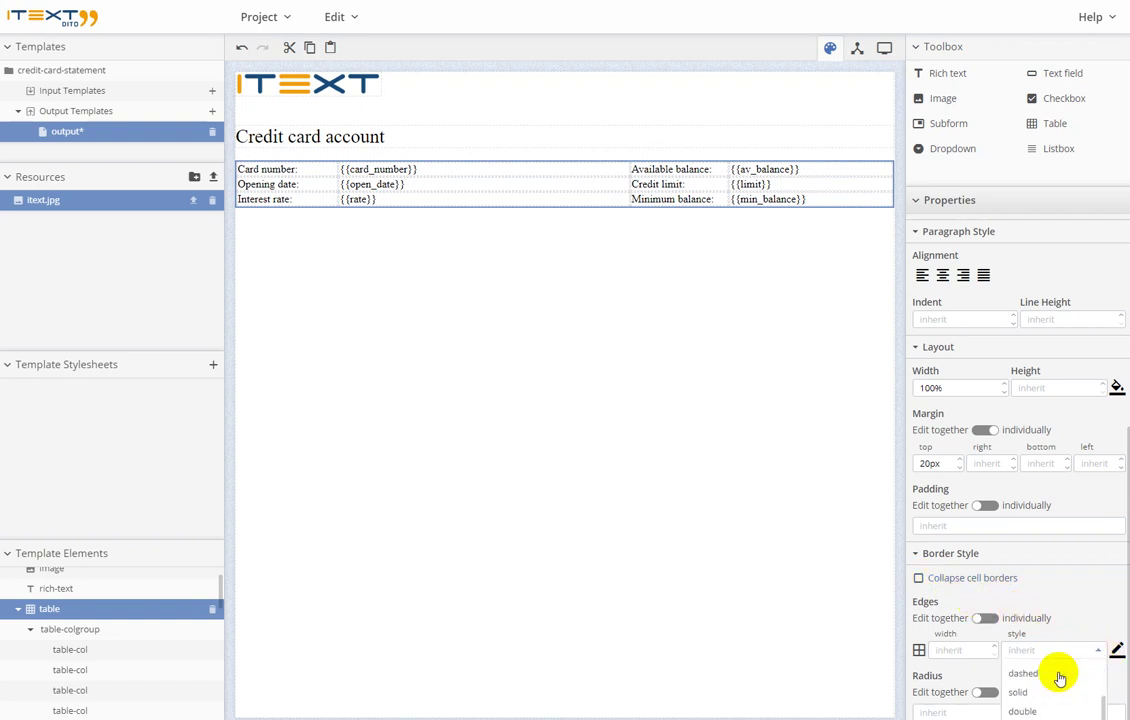
pyautogui.click(1047, 687)
pyautogui.click(994, 648)
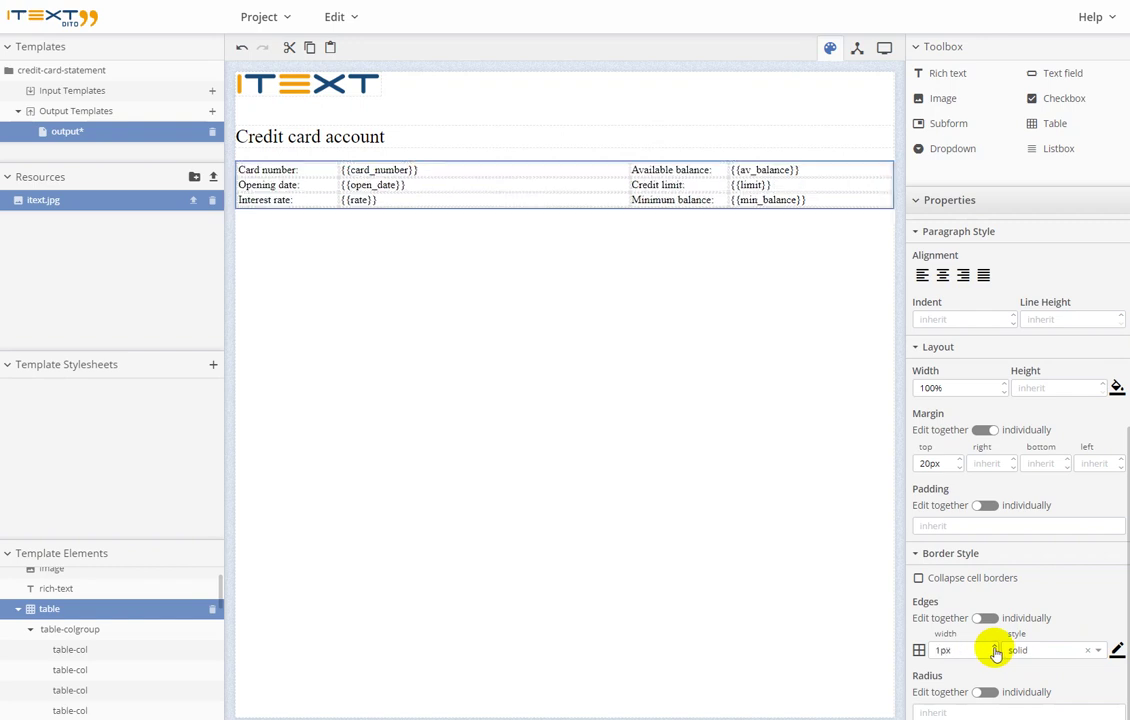
pyautogui.click(995, 648)
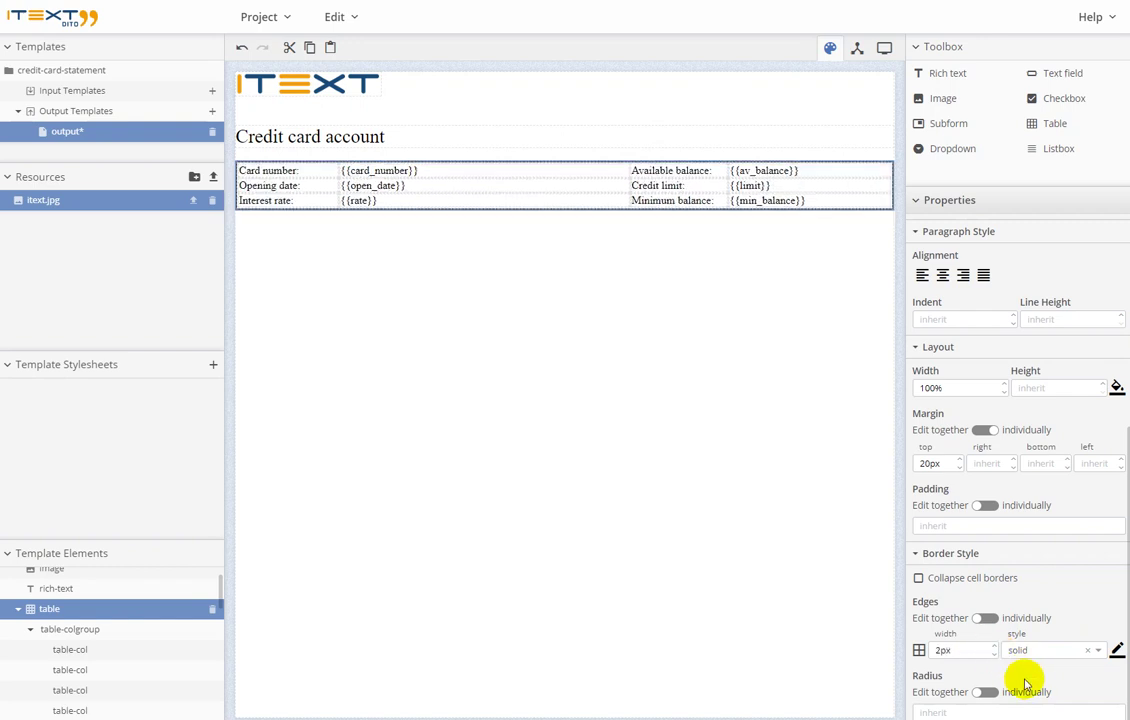
# - Round the corners of the account details table with a 10px border radius
pyautogui.click(940, 709)
pyautogui.write('10px')
pyautogui.click(338, 322)
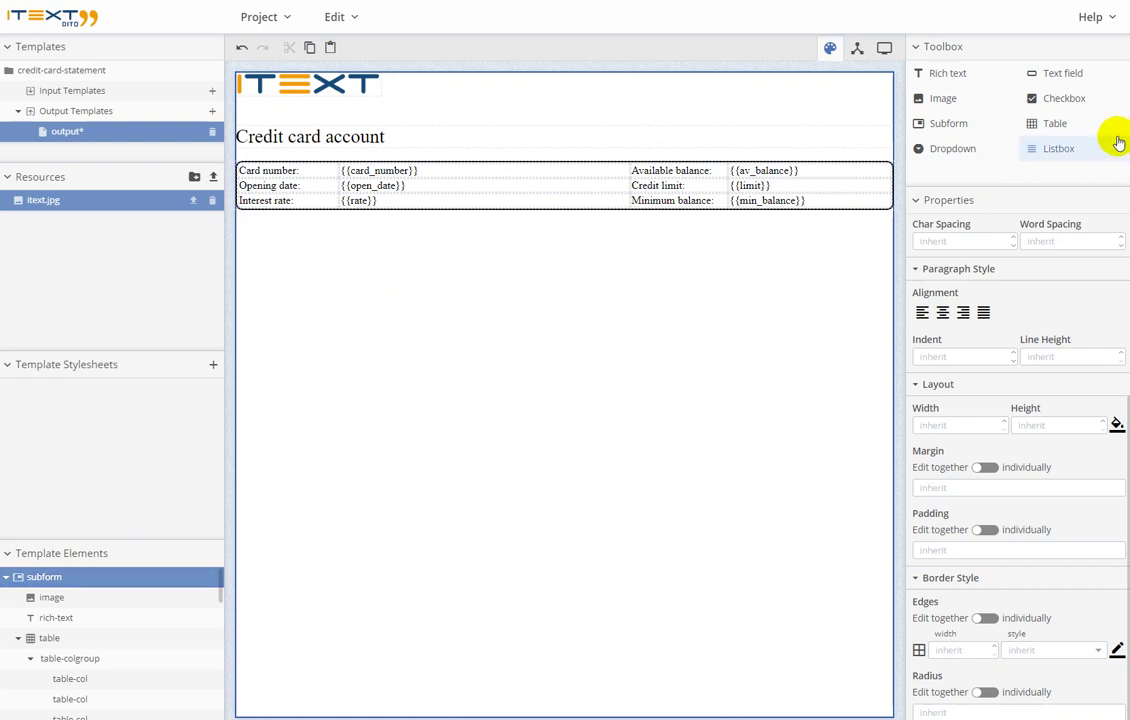
# - Insert a 3x2 table below the account details table and give all its cells a solid 1px border
pyautogui.moveTo(1100, 128)
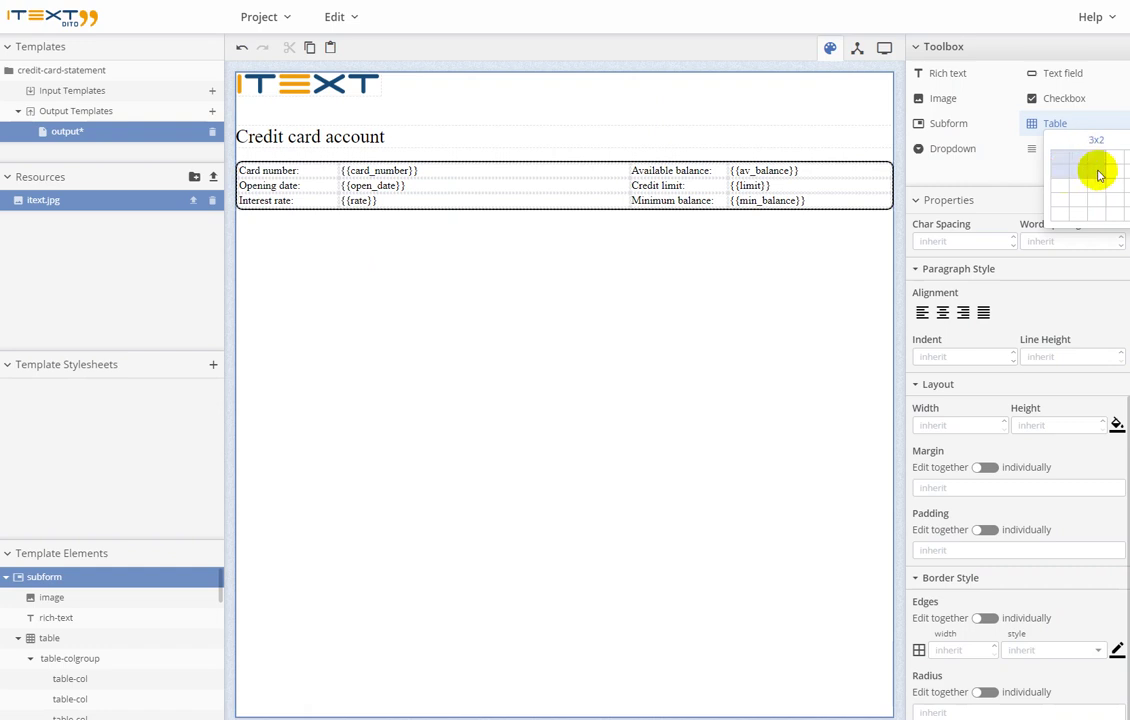
pyautogui.click(1098, 176)
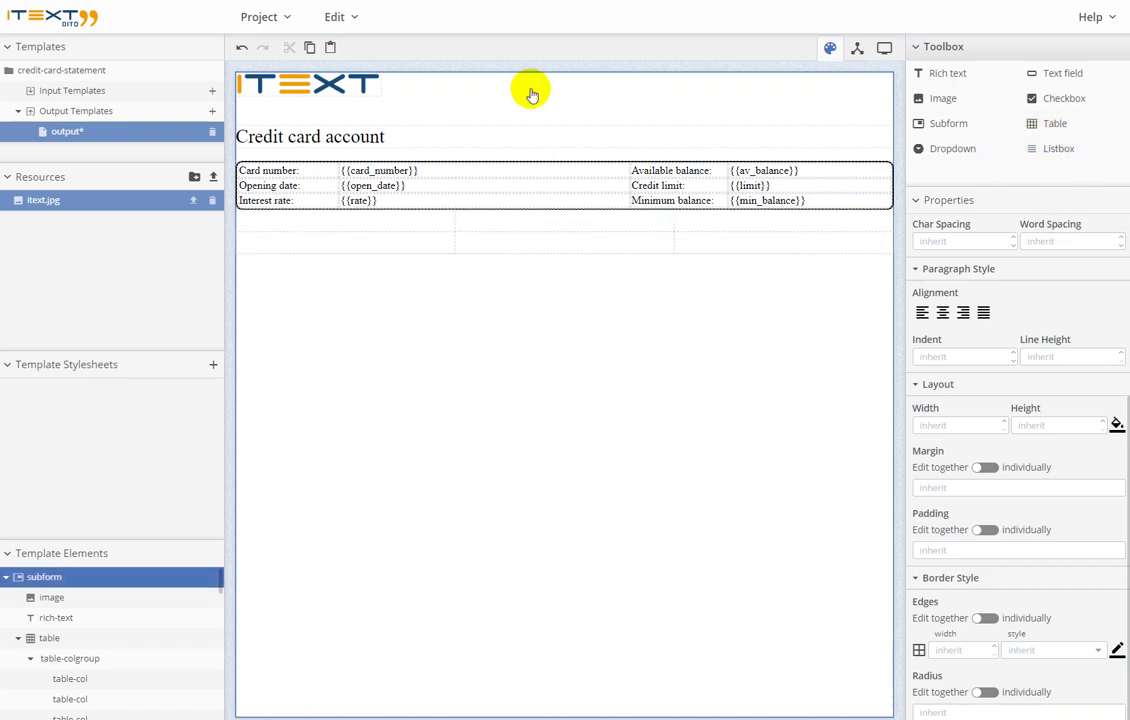
pyautogui.click(291, 222)
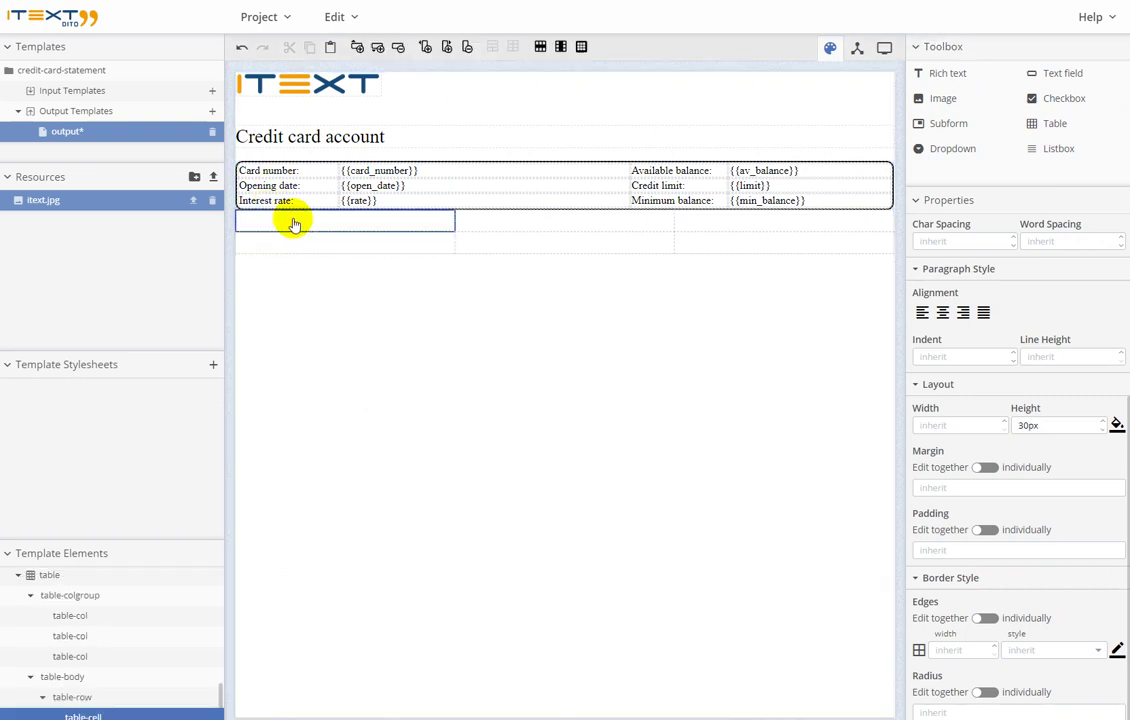
pyautogui.click(362, 246)
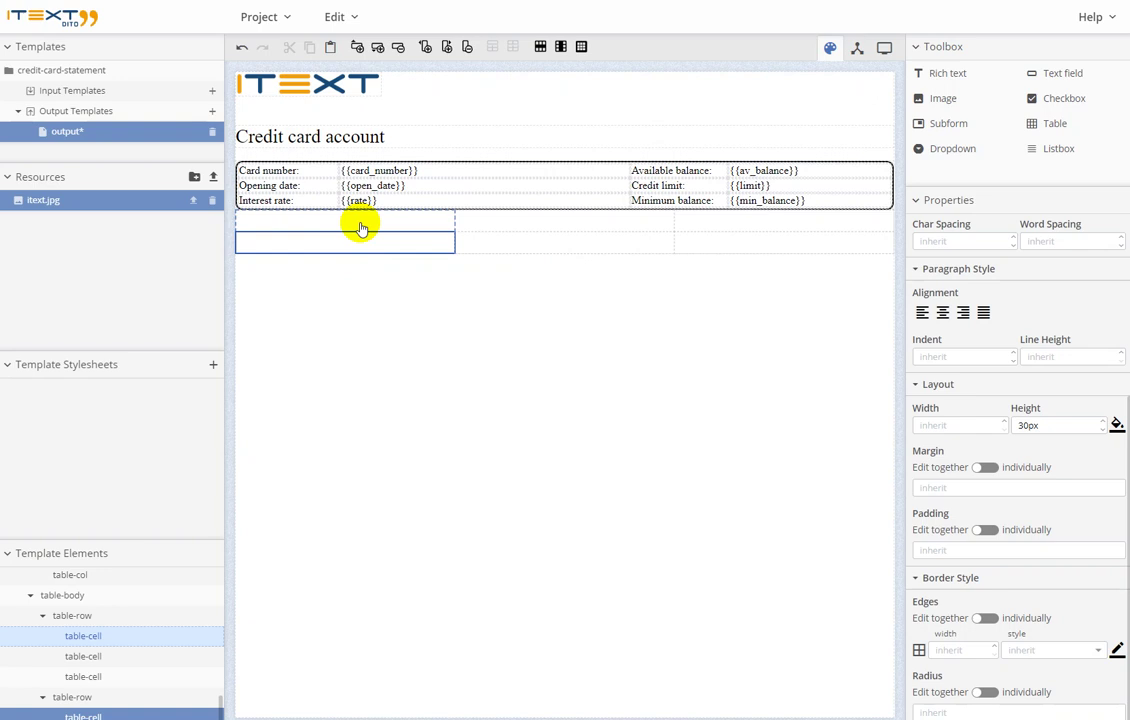
pyautogui.moveTo(362, 228); pyautogui.dragTo(698, 225)
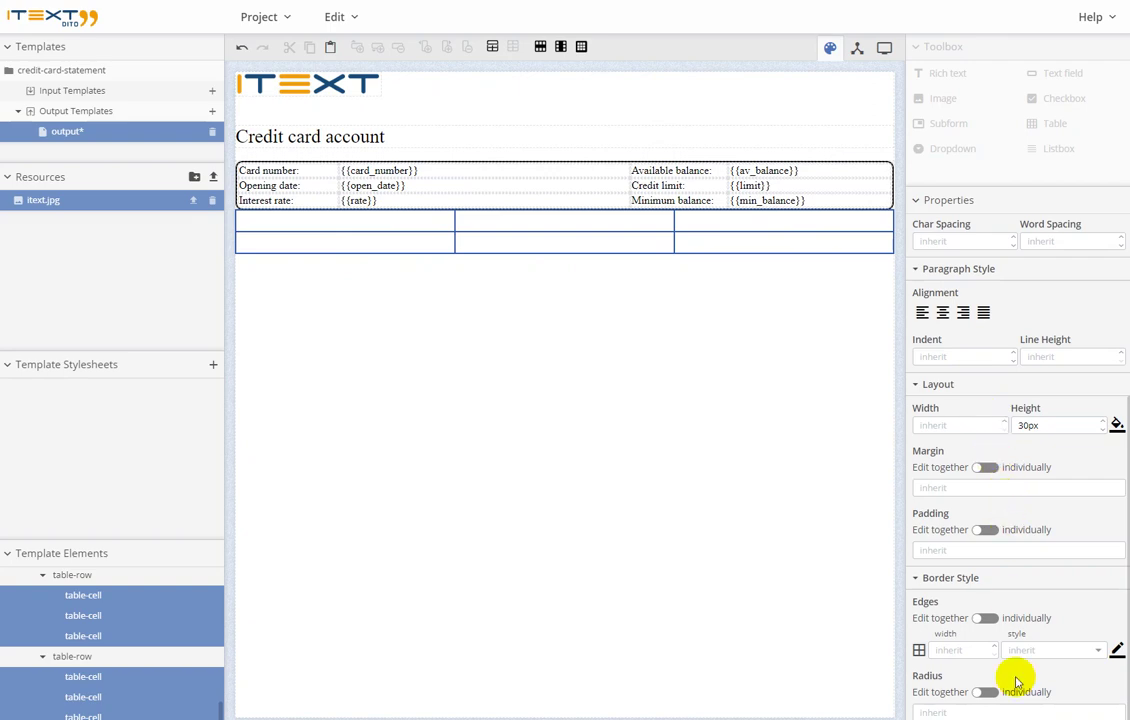
pyautogui.click(1091, 652)
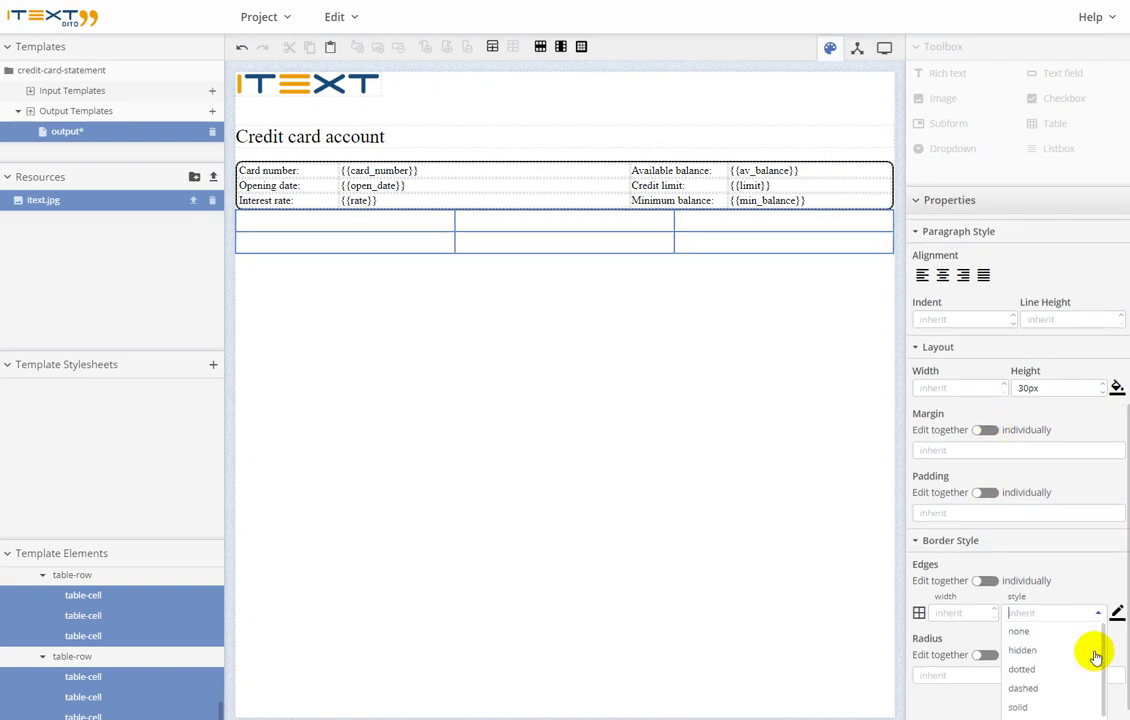
pyautogui.click(1056, 707)
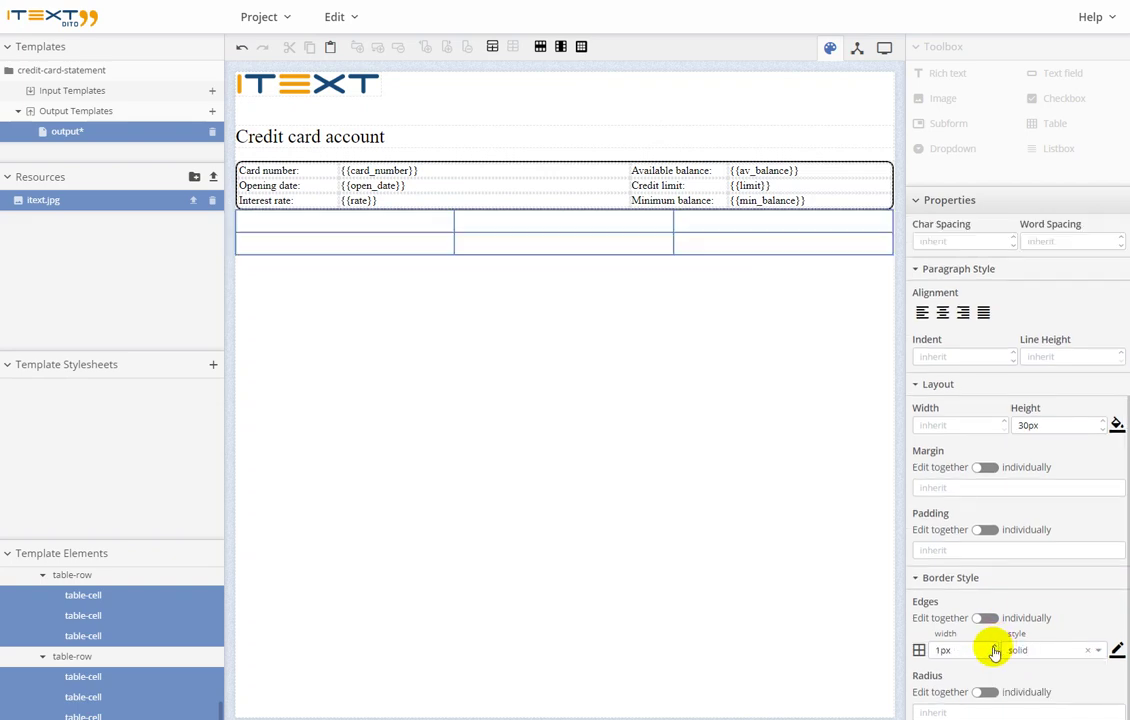
pyautogui.click(540, 494)
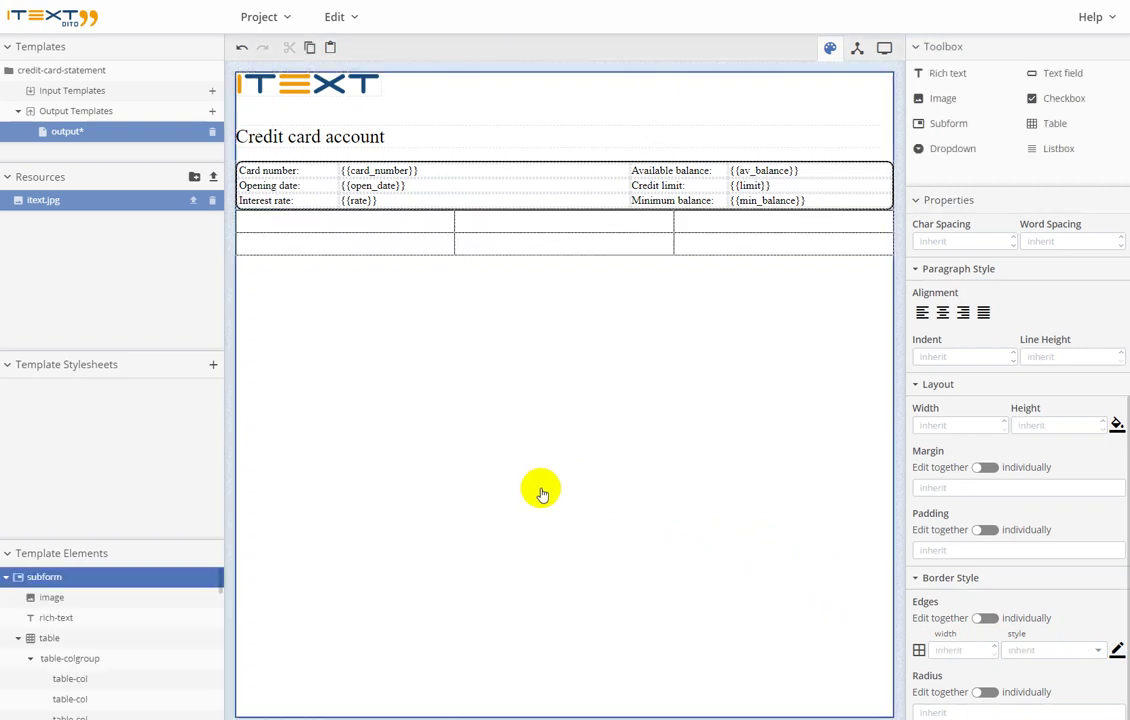
# - Place a rich text element in each of the three first-row cells of the new table
pyautogui.click(361, 234)
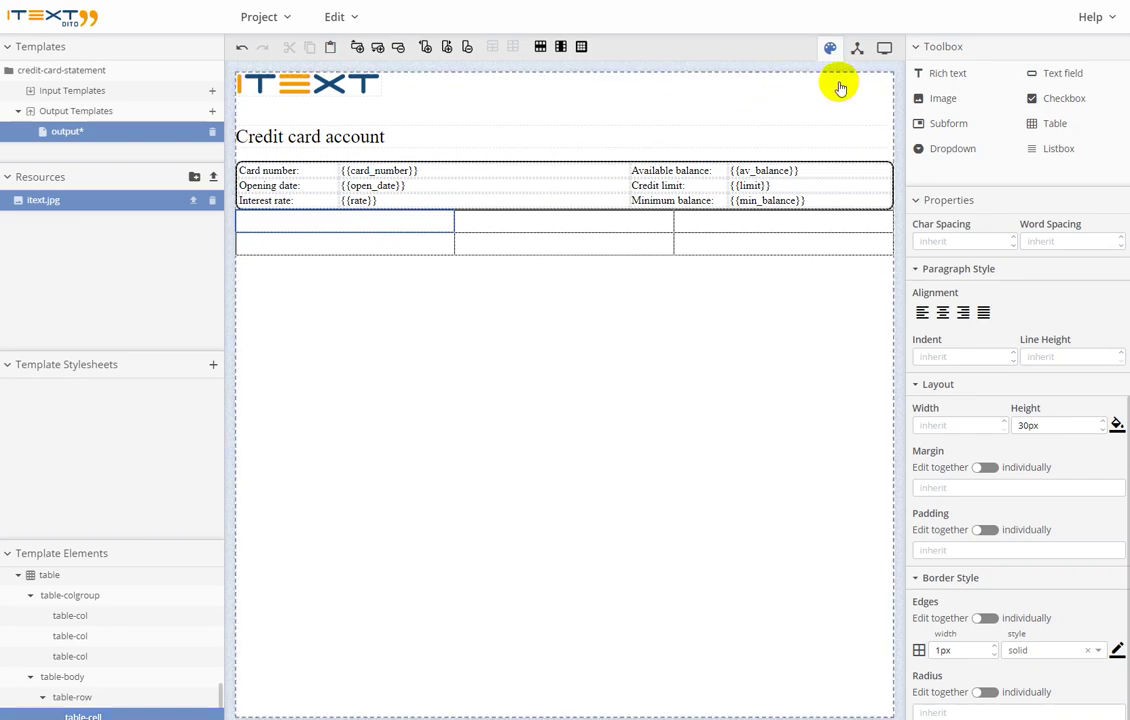
pyautogui.moveTo(910, 72); pyautogui.dragTo(472, 219)
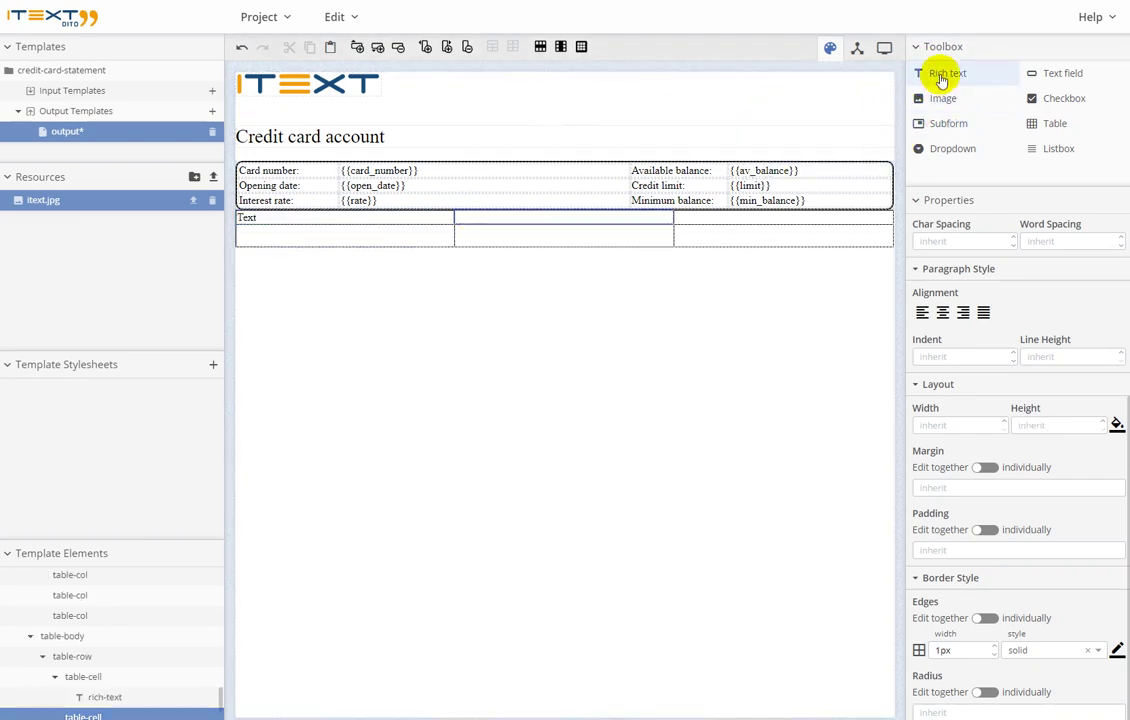
pyautogui.moveTo(938, 76); pyautogui.dragTo(797, 227)
pyautogui.moveTo(922, 85); pyautogui.dragTo(720, 224)
# - Replace the first-row placeholder texts with the column headings "Date", "Description" and "Amount"
pyautogui.doubleClick(371, 217)
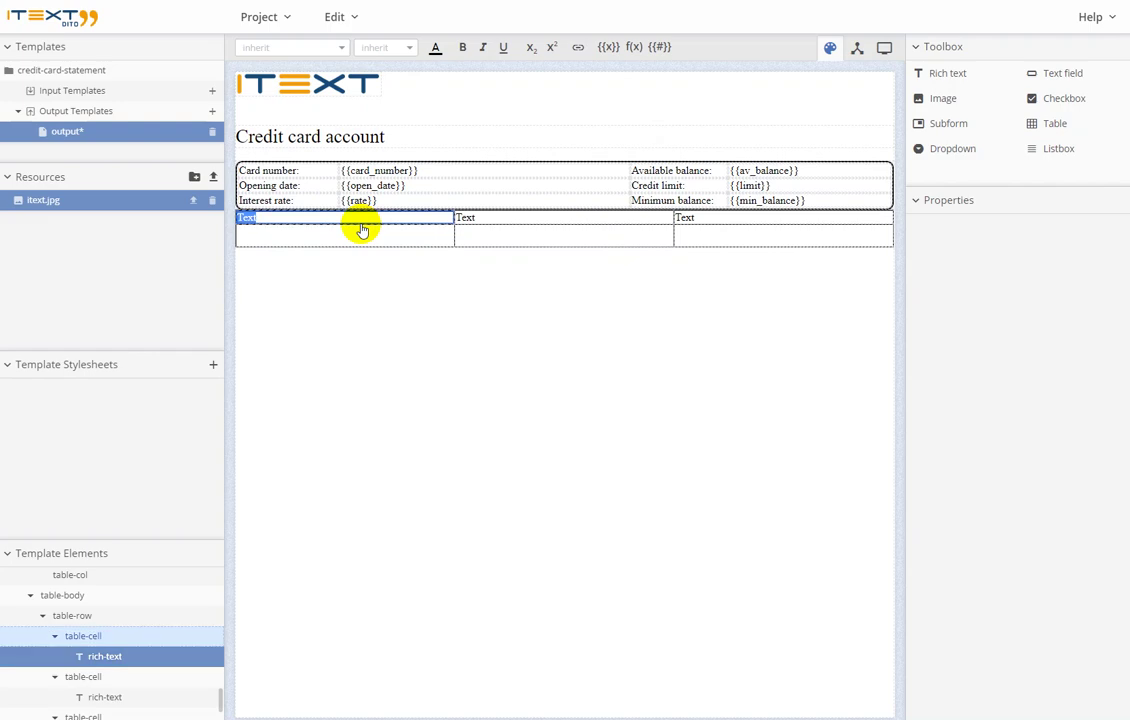
pyautogui.write('Date')
pyautogui.doubleClick(535, 217)
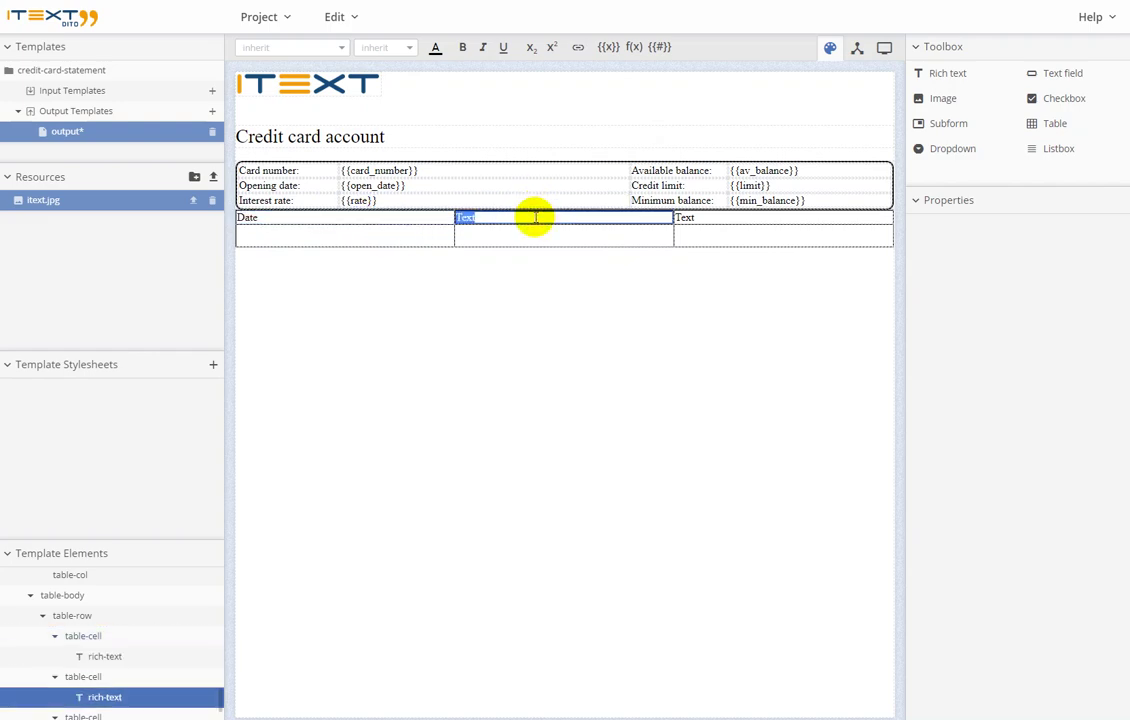
pyautogui.write('Description')
pyautogui.doubleClick(745, 217)
pyautogui.write('Amount')
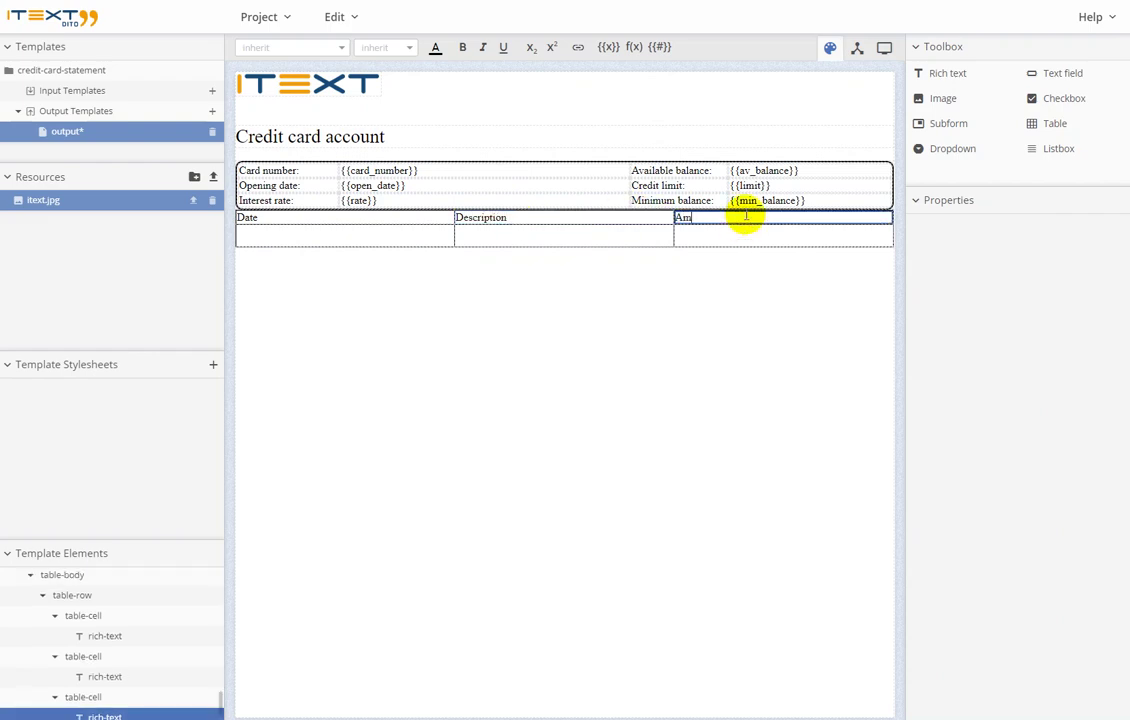
pyautogui.click(574, 257)
# - Select the row containing the column headings and name it "headers"
pyautogui.click(409, 222)
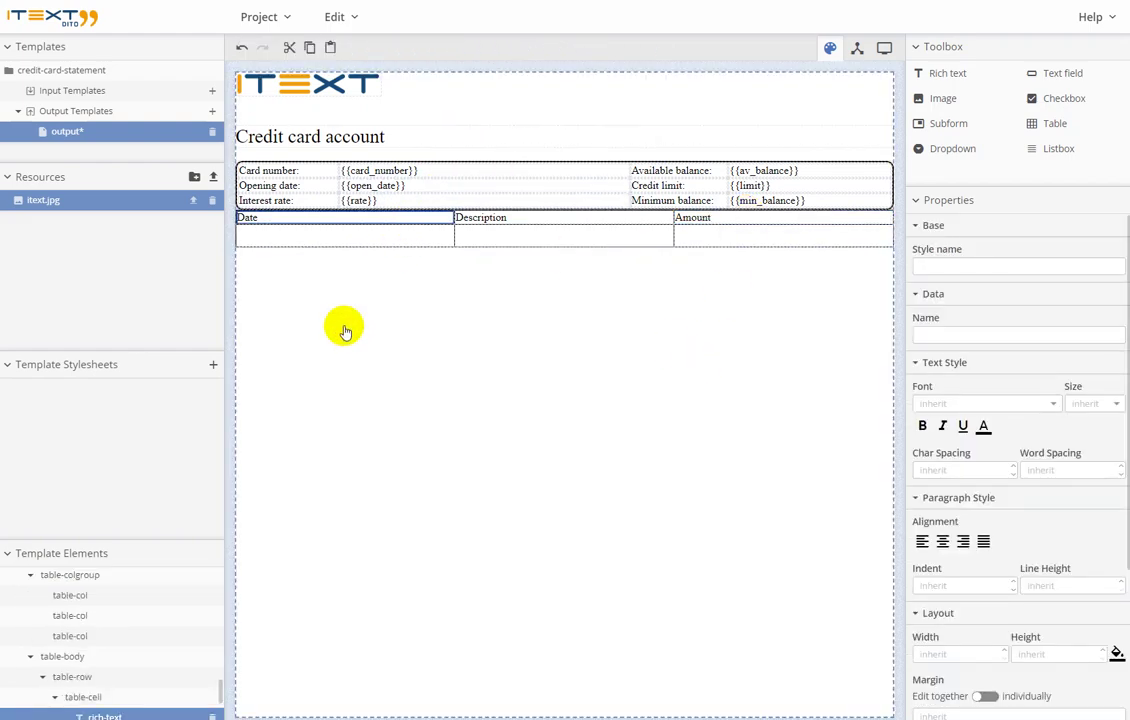
pyautogui.click(82, 677)
pyautogui.click(944, 331)
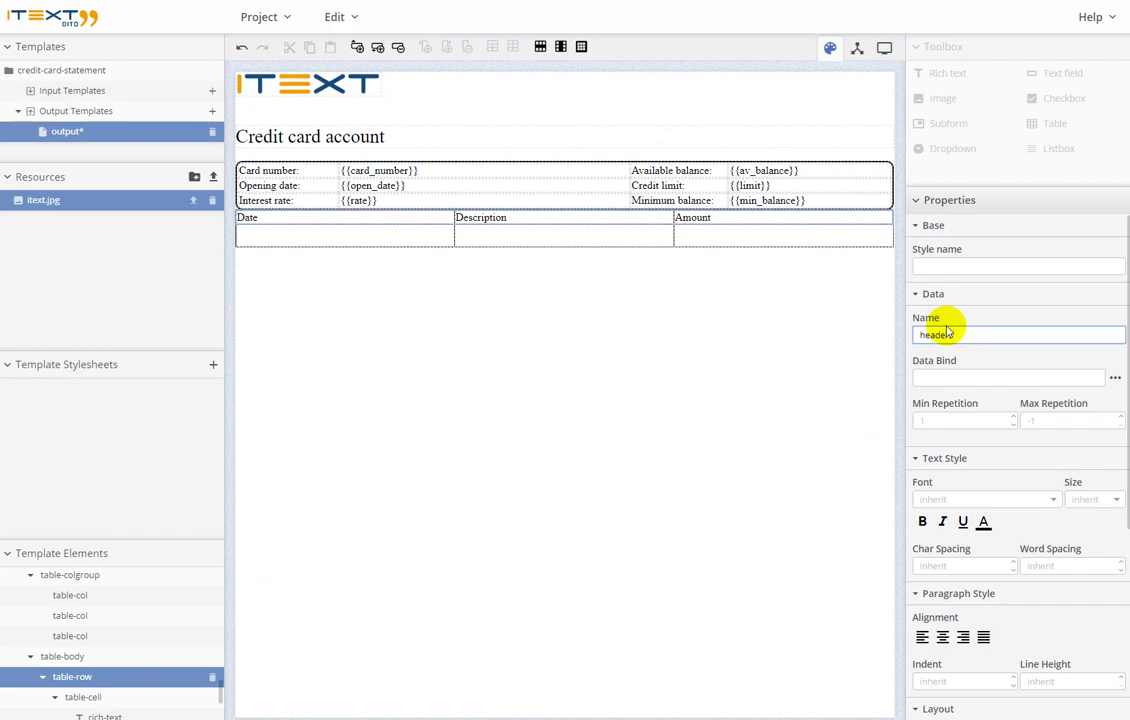
pyautogui.write('headers')
pyautogui.press('Return')
# - Make the text of the headers row bold and centre-aligned
pyautogui.scroll(-1, 942, 517)
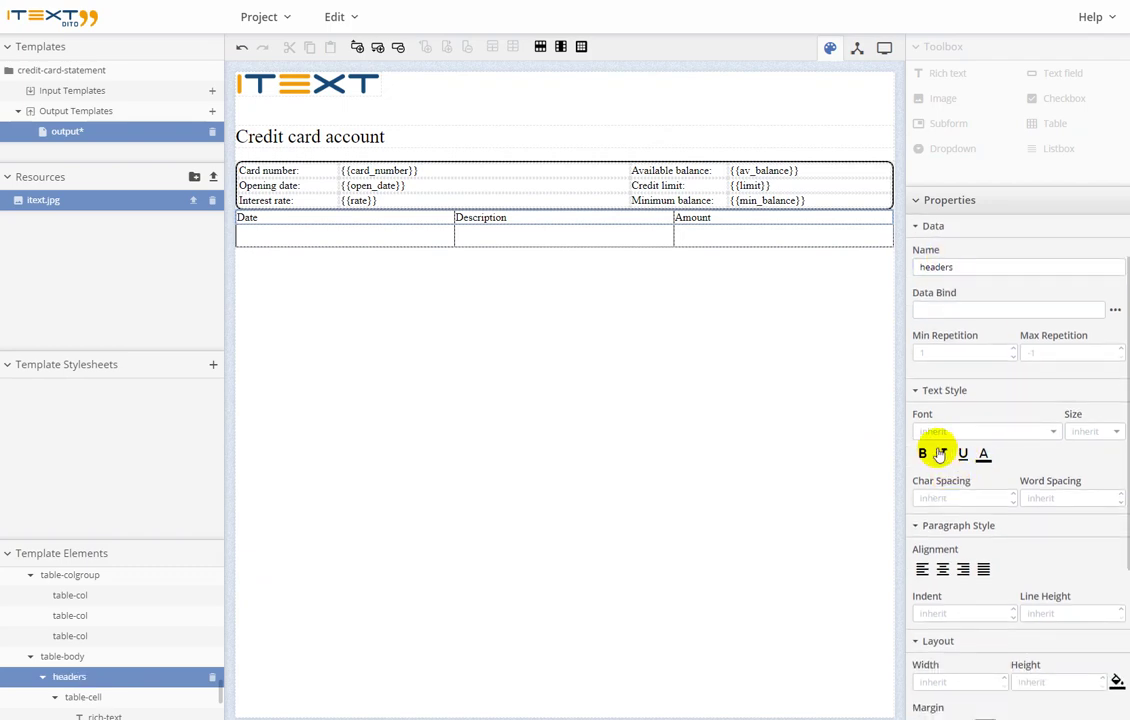
pyautogui.click(924, 455)
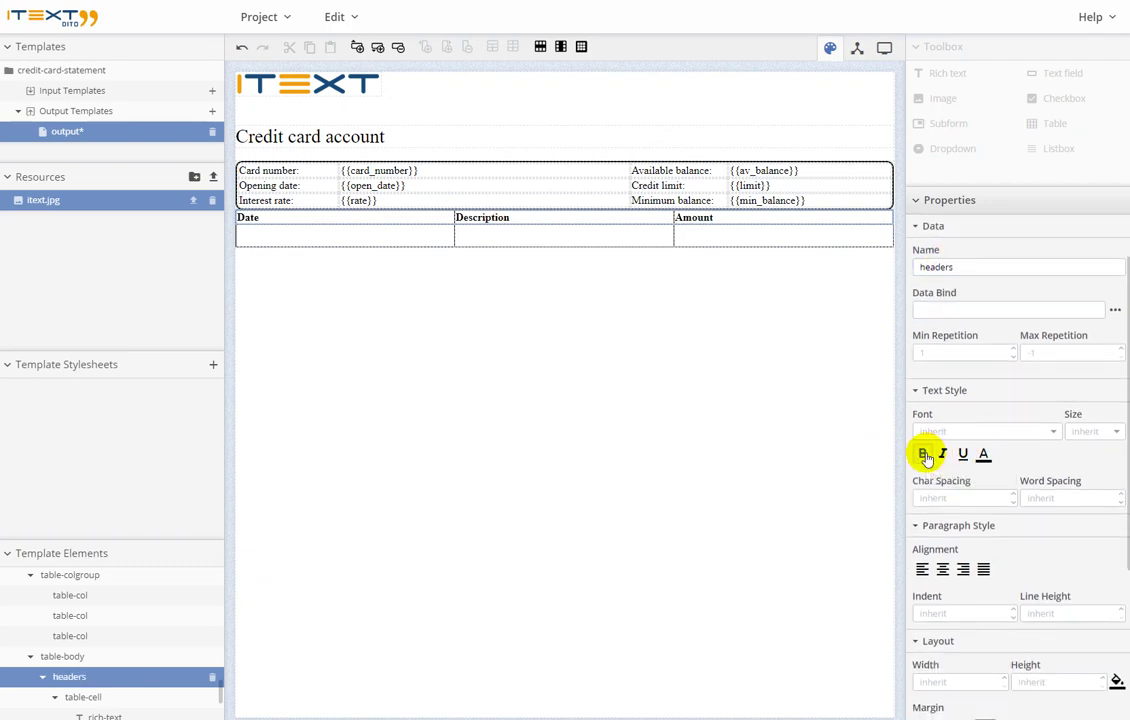
pyautogui.click(944, 570)
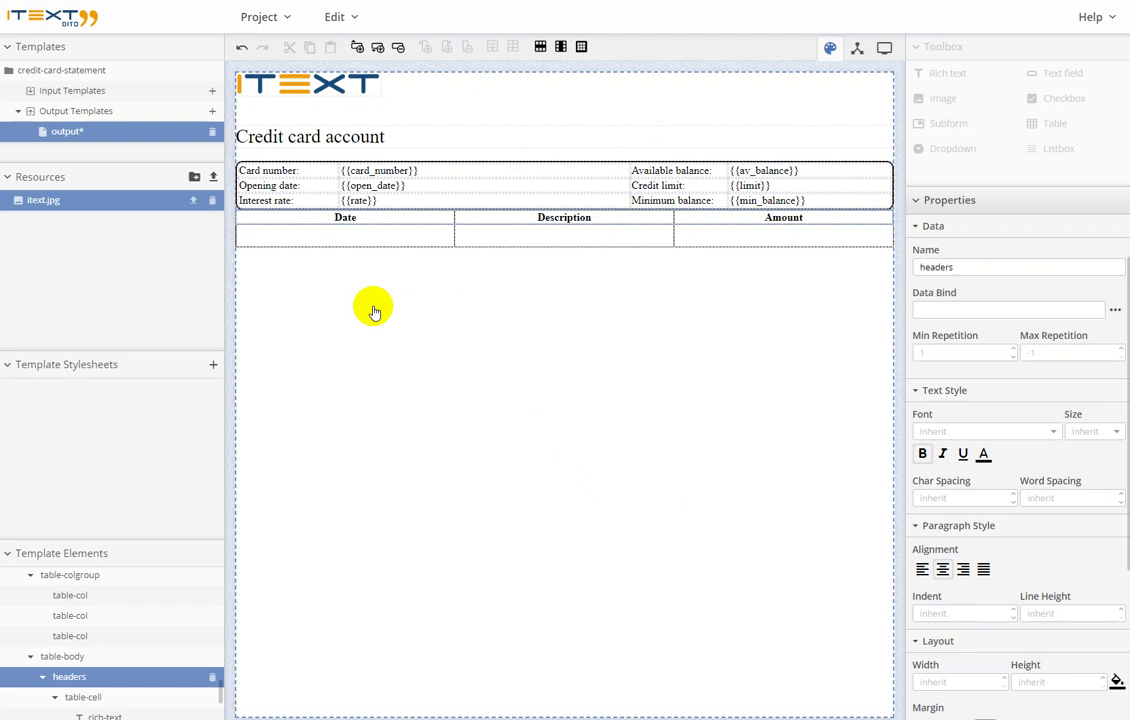
pyautogui.click(371, 258)
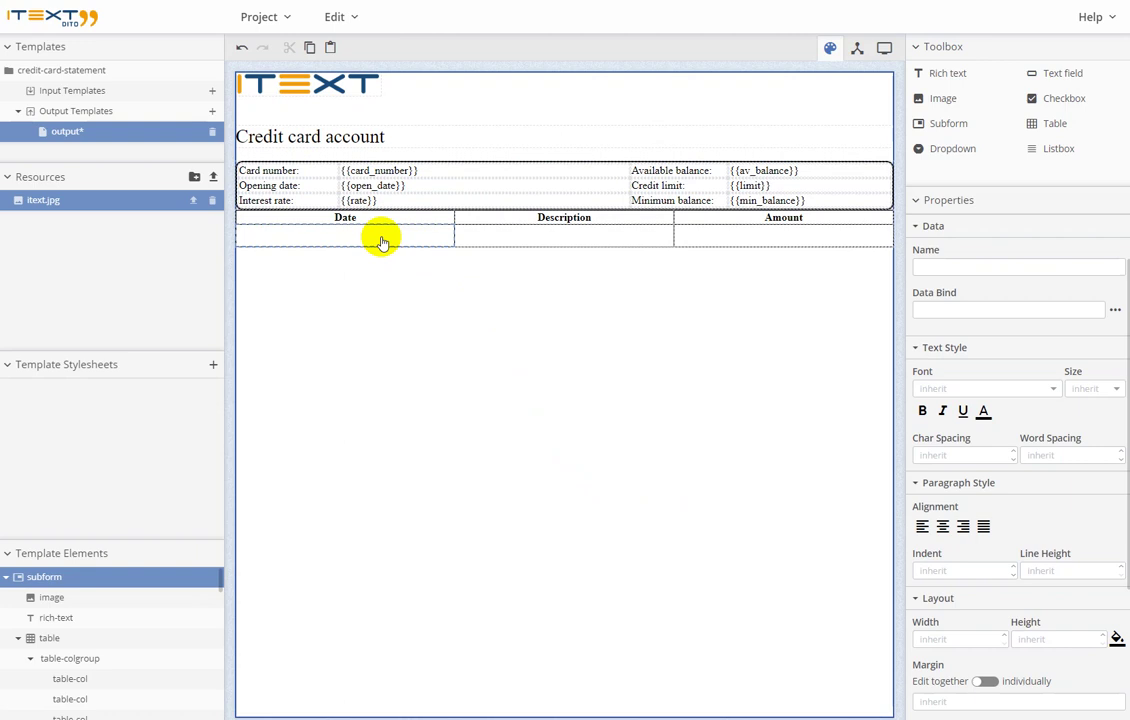
# - Place a text field in each of the three second-row cells under Date, Description and Amount
pyautogui.click(381, 241)
pyautogui.click(1040, 73)
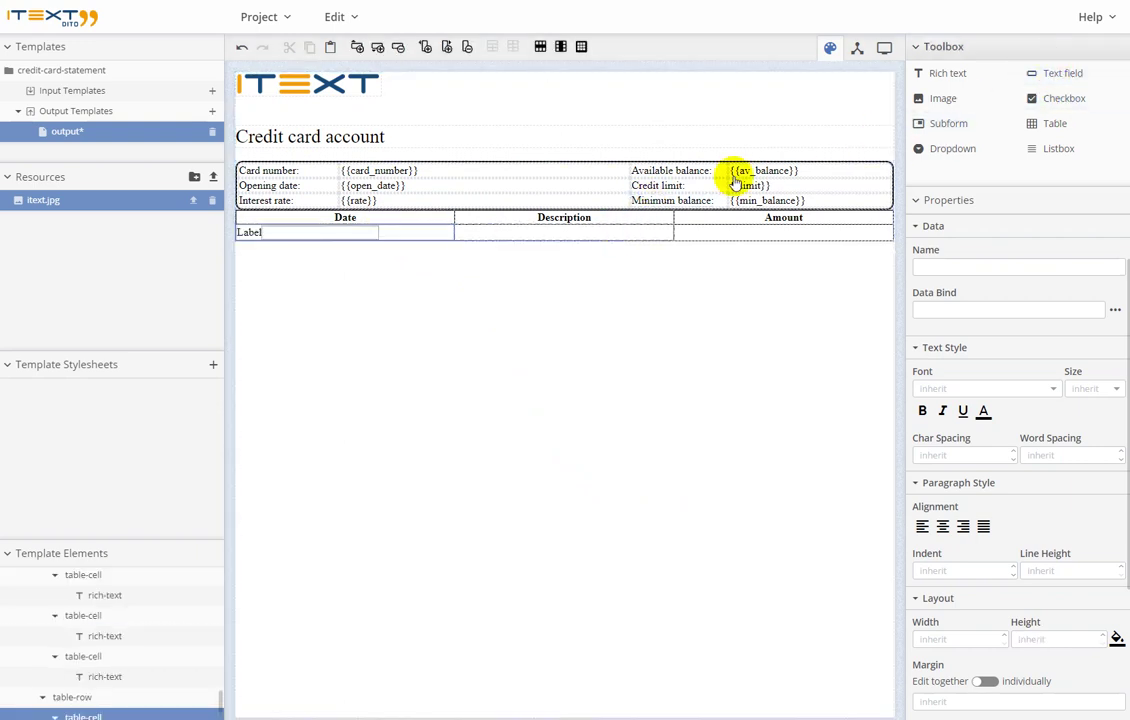
pyautogui.click(560, 232)
pyautogui.click(1059, 76)
pyautogui.click(800, 231)
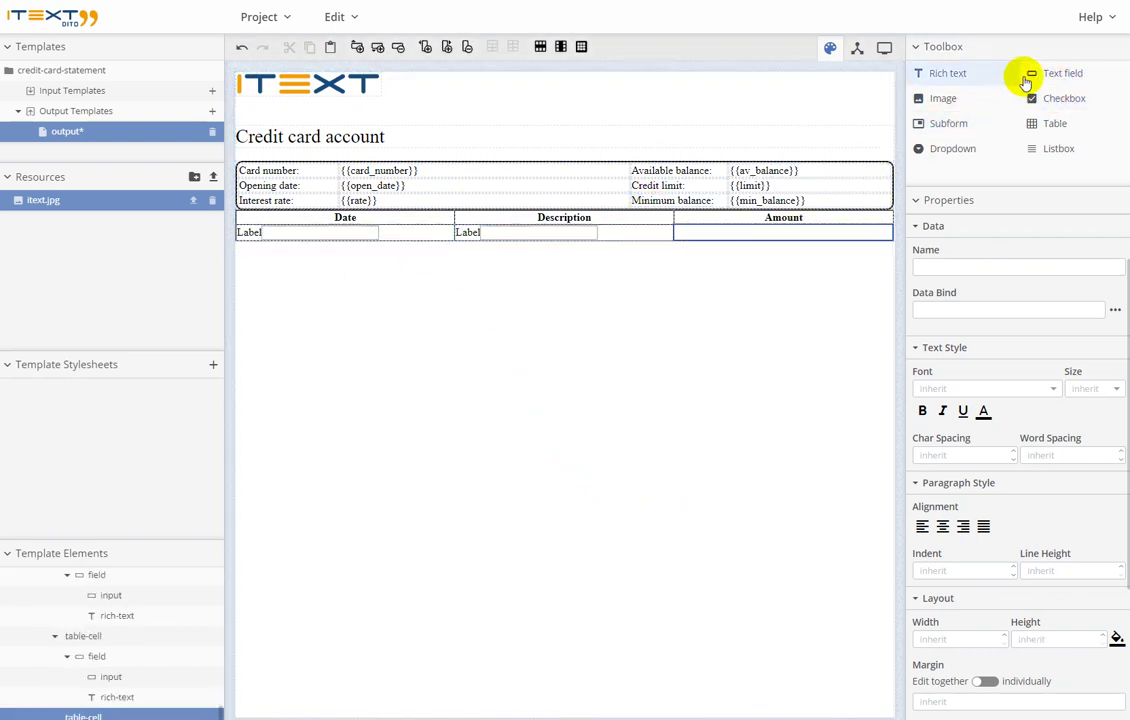
pyautogui.click(1025, 80)
# - Select the three second-row text fields together and centre-align their contents
pyautogui.click(255, 237)
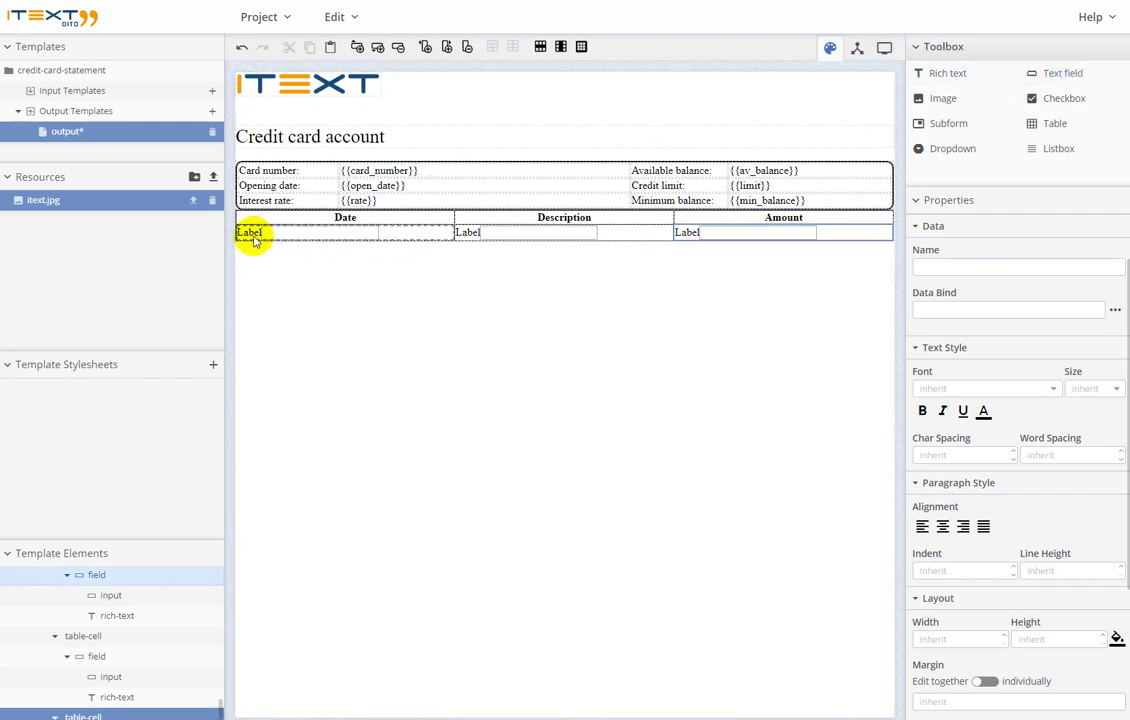
pyautogui.click(252, 236)
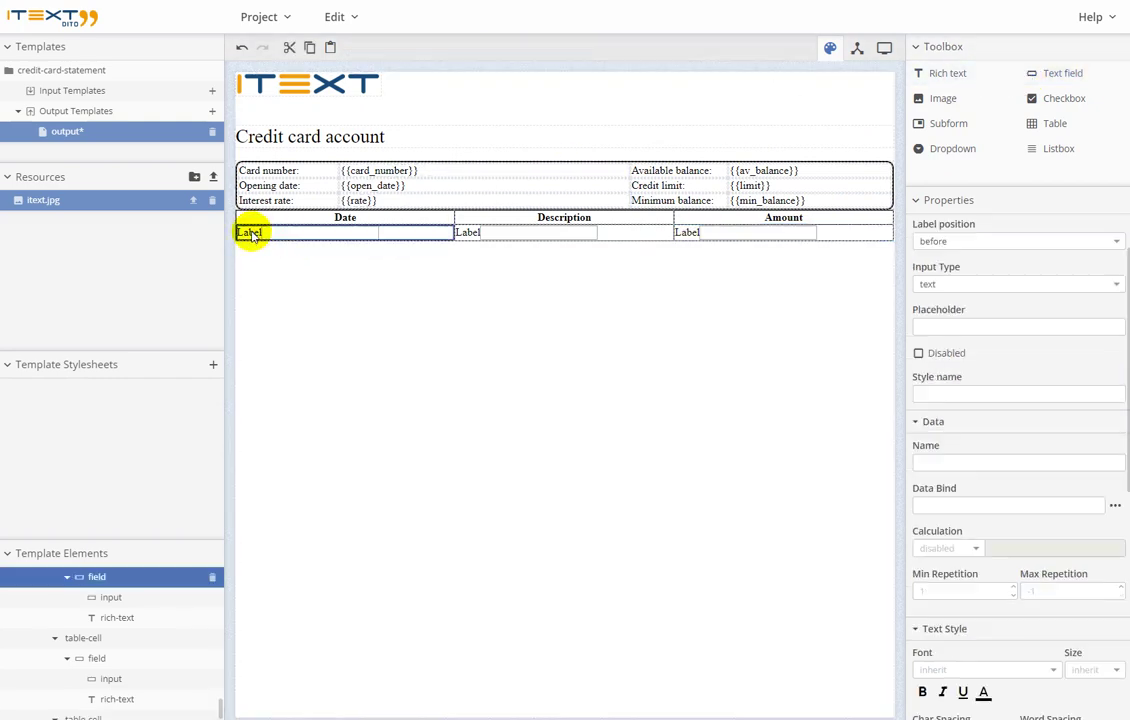
pyautogui.keyDown('ctrl'); pyautogui.click(530, 237); pyautogui.keyUp('ctrl')
pyautogui.keyDown('ctrl'); pyautogui.click(681, 232); pyautogui.keyUp('ctrl')
pyautogui.scroll(-3, 1000, 530)
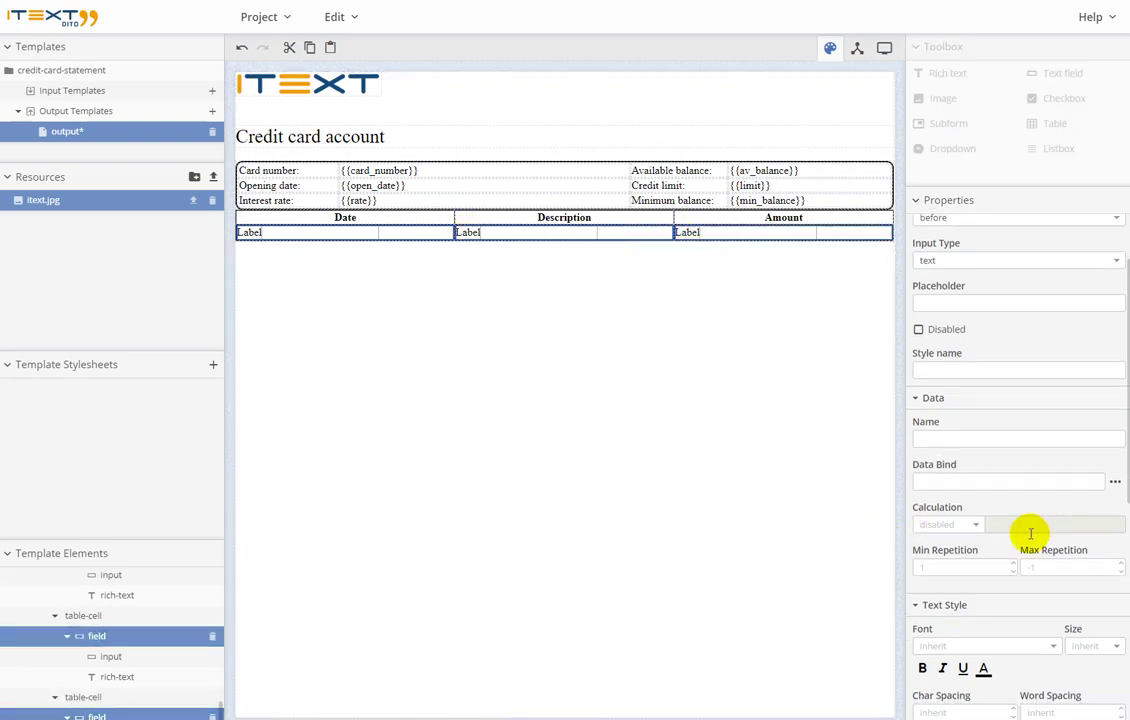
pyautogui.click(943, 673)
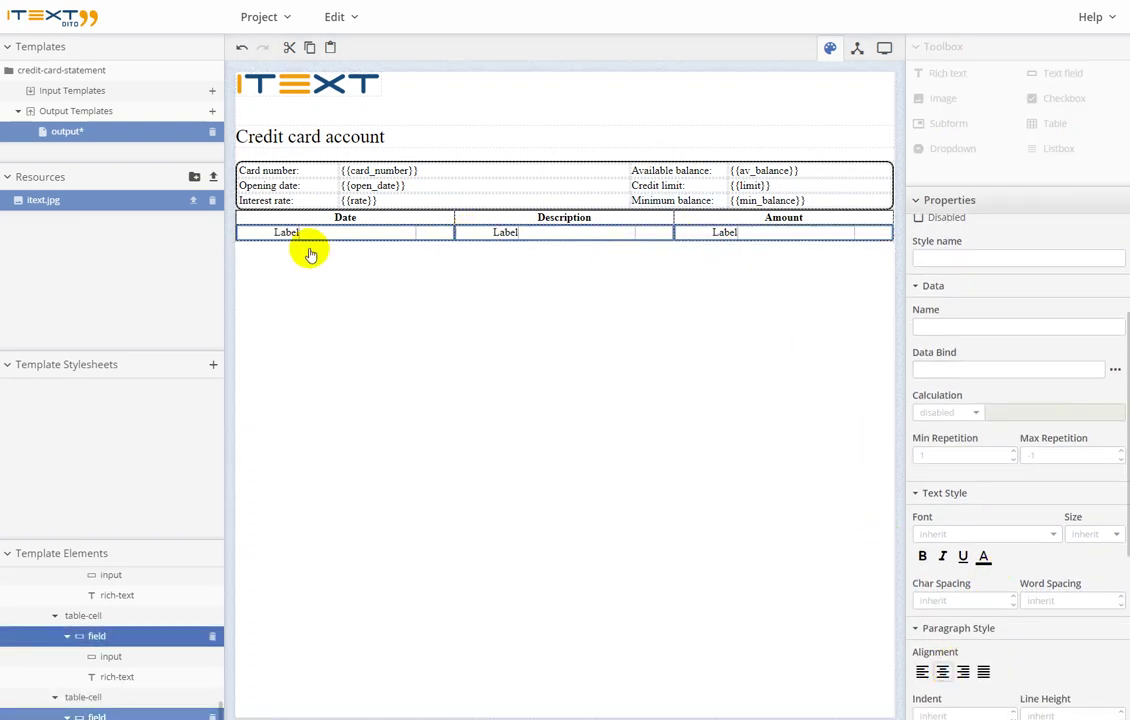
# - Delete the placeholder label text from all three second-row text fields
pyautogui.doubleClick(285, 233)
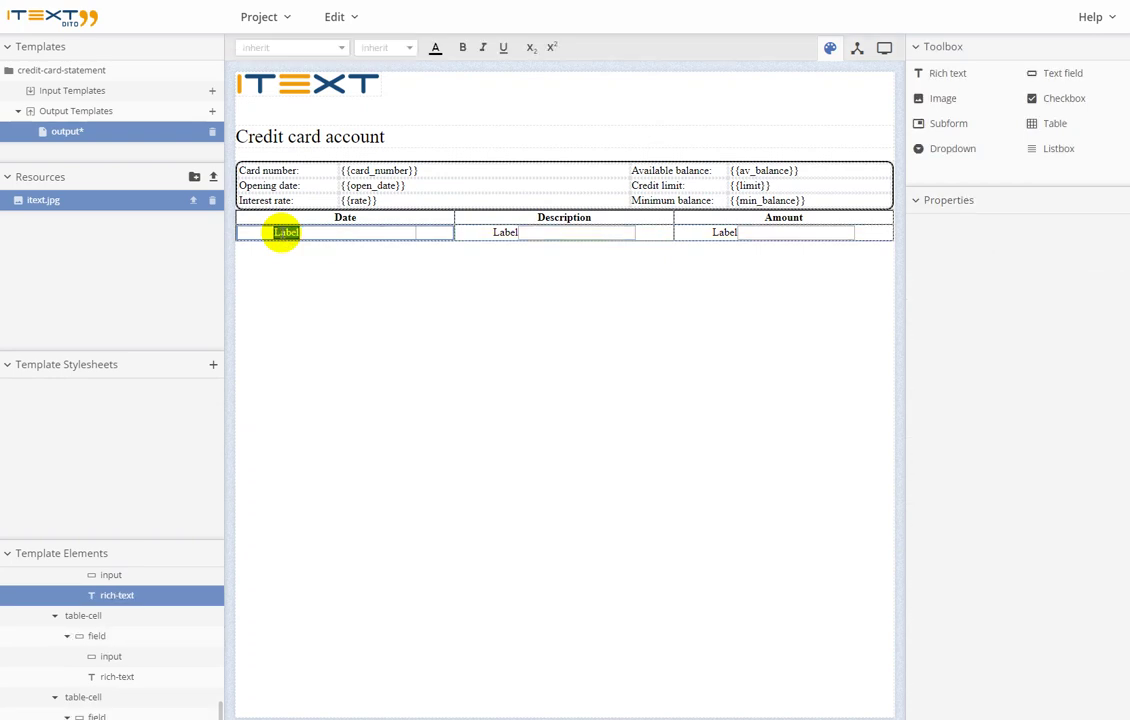
pyautogui.press('BackSpace')
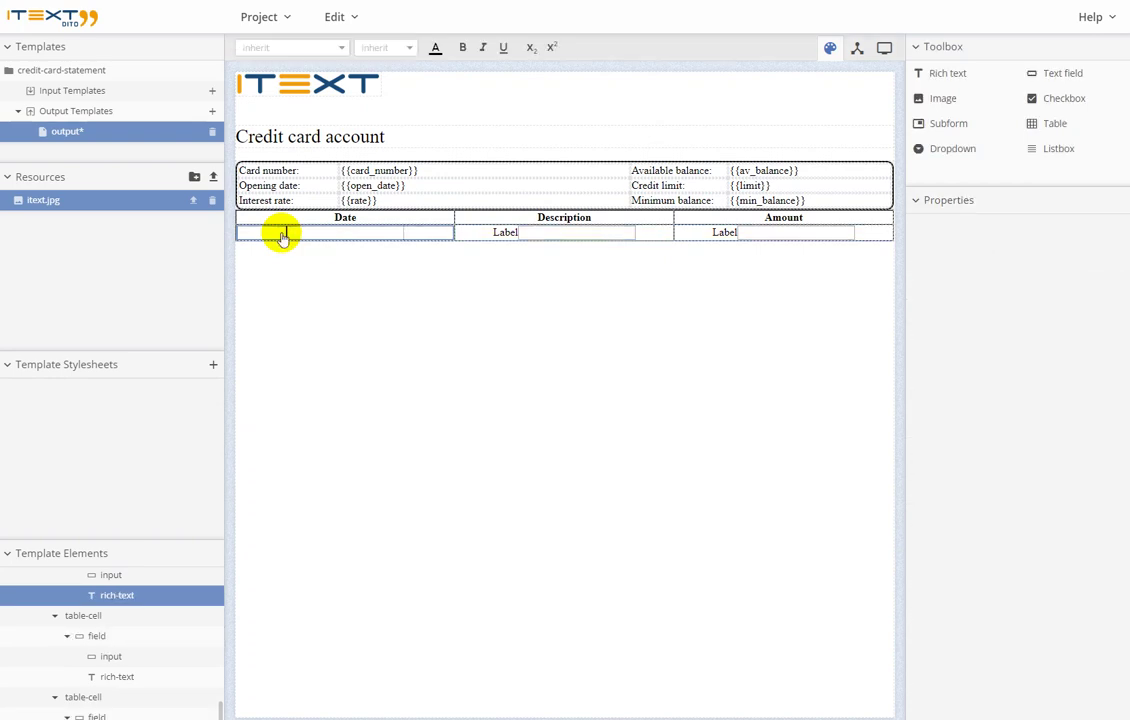
pyautogui.doubleClick(508, 233)
pyautogui.press('BackSpace')
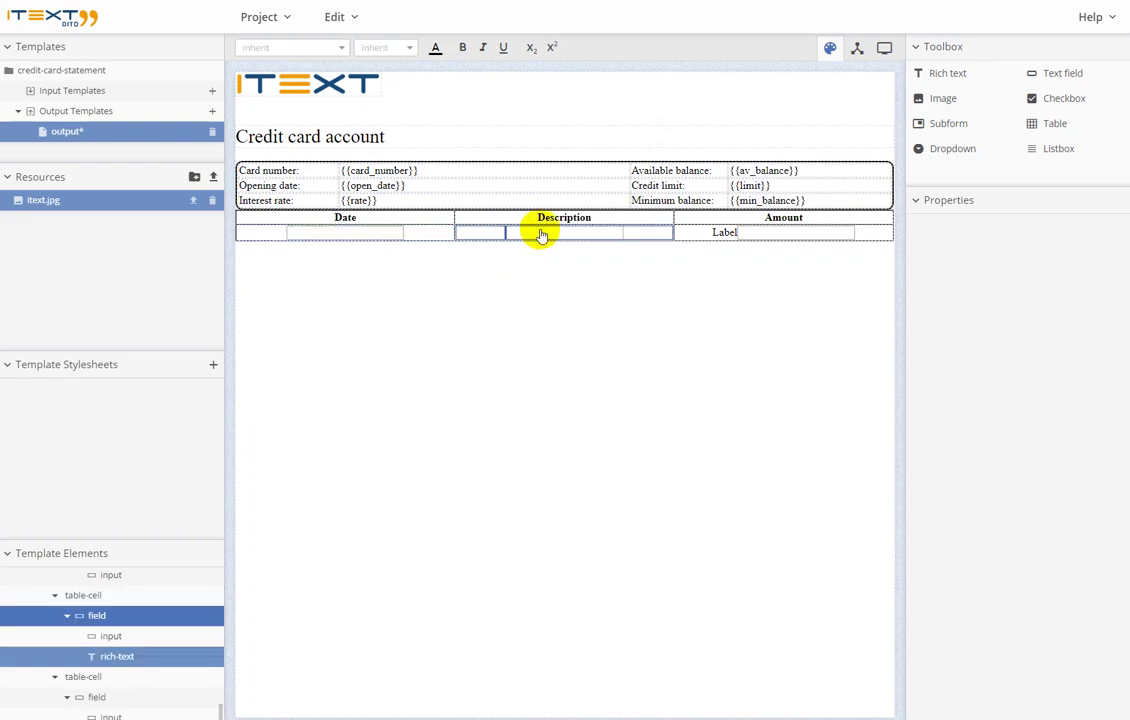
pyautogui.doubleClick(727, 233)
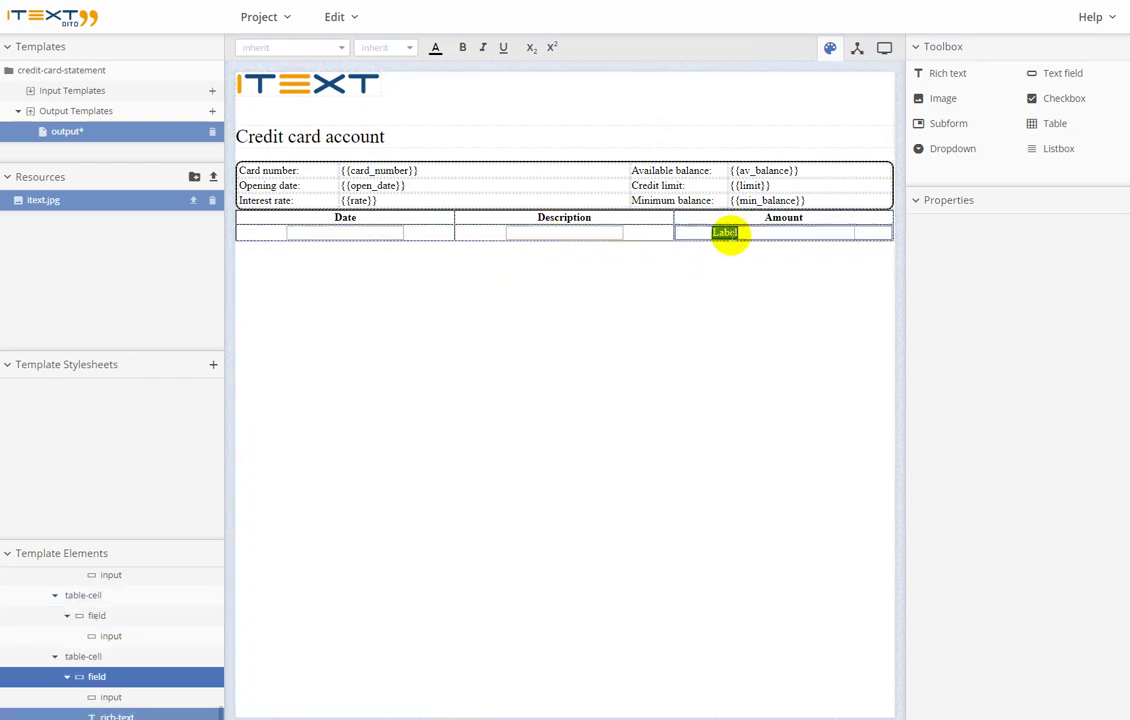
pyautogui.press('BackSpace')
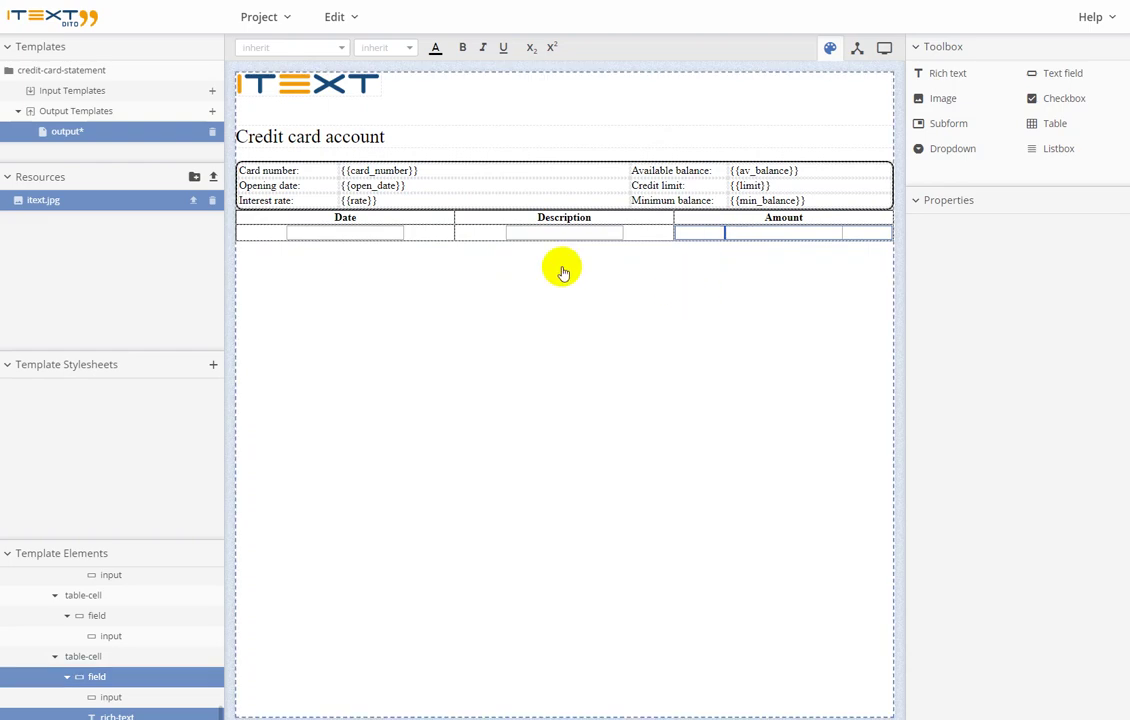
pyautogui.click(397, 270)
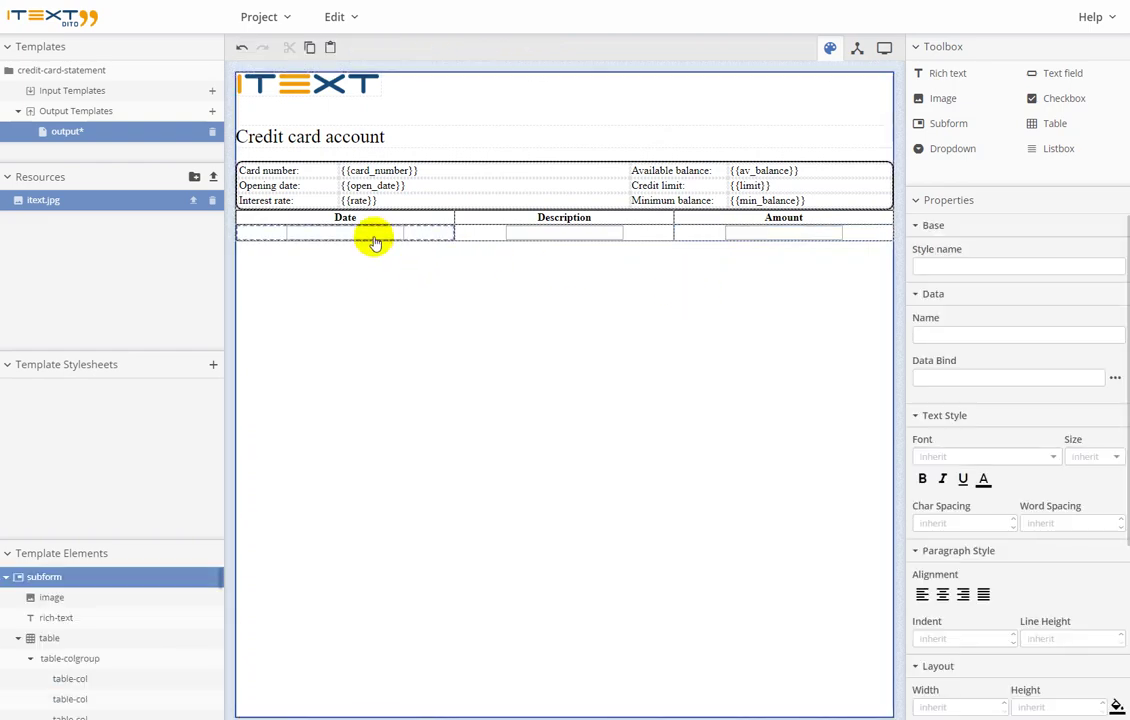
# - Set the border edge style of the input boxes under Date, Description and Amount to hidden
pyautogui.click(374, 242)
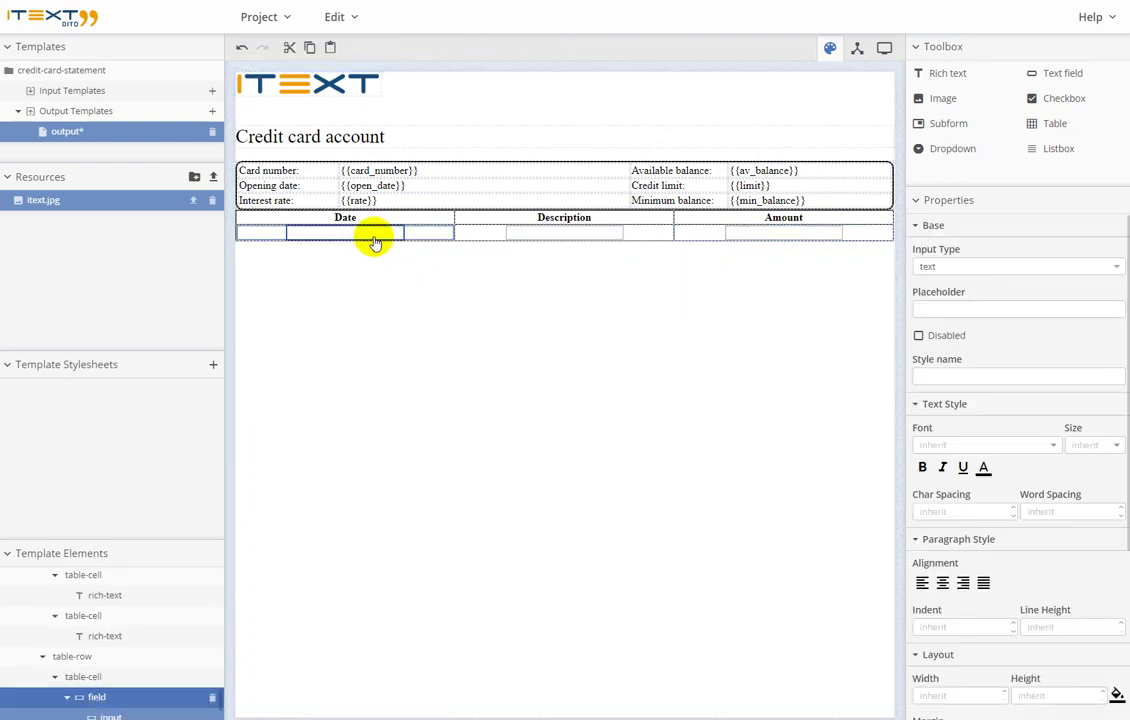
pyautogui.scroll(-5, 945, 500)
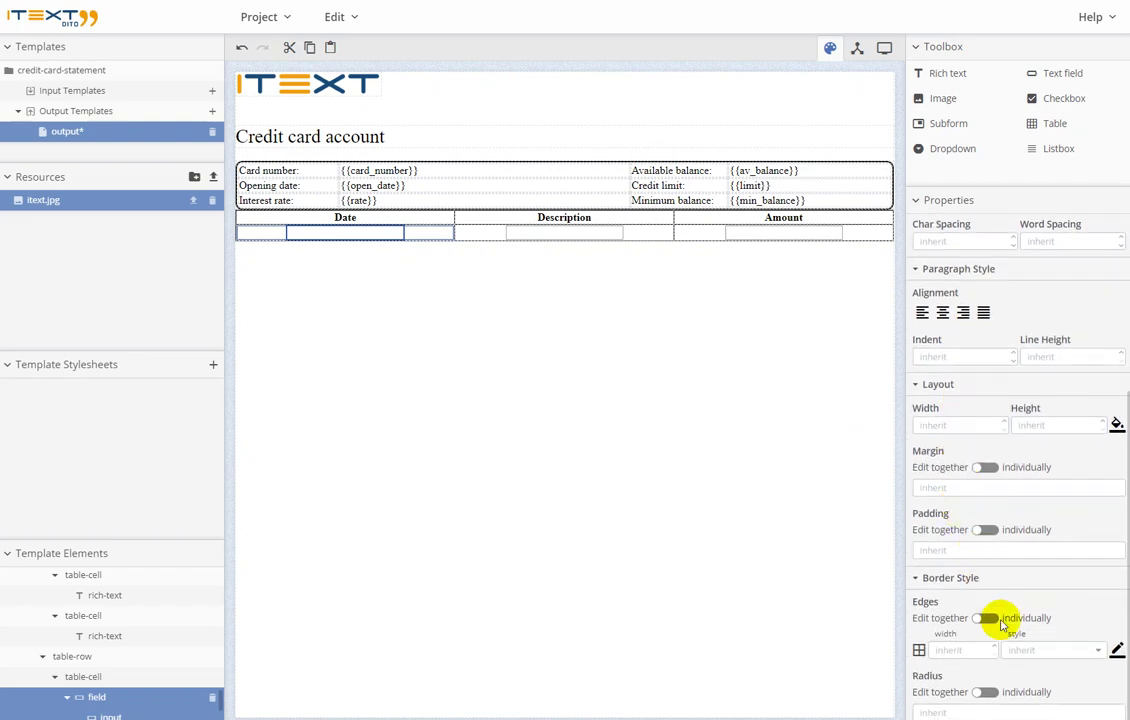
pyautogui.click(1089, 651)
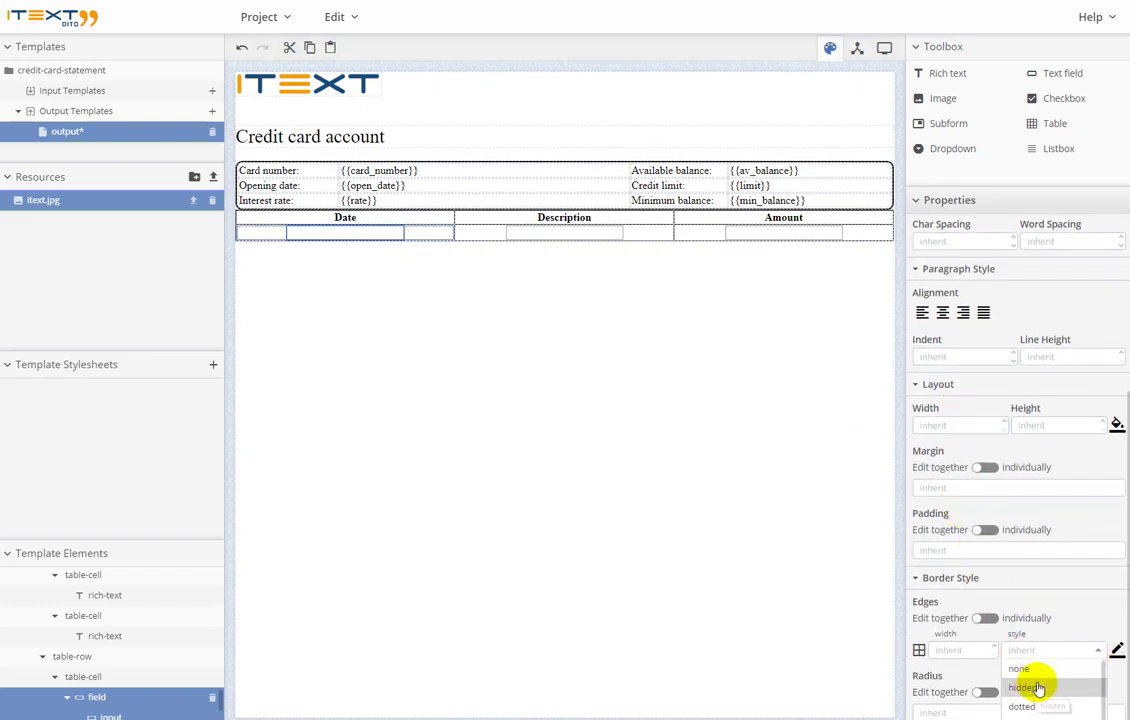
pyautogui.click(1030, 688)
pyautogui.click(566, 237)
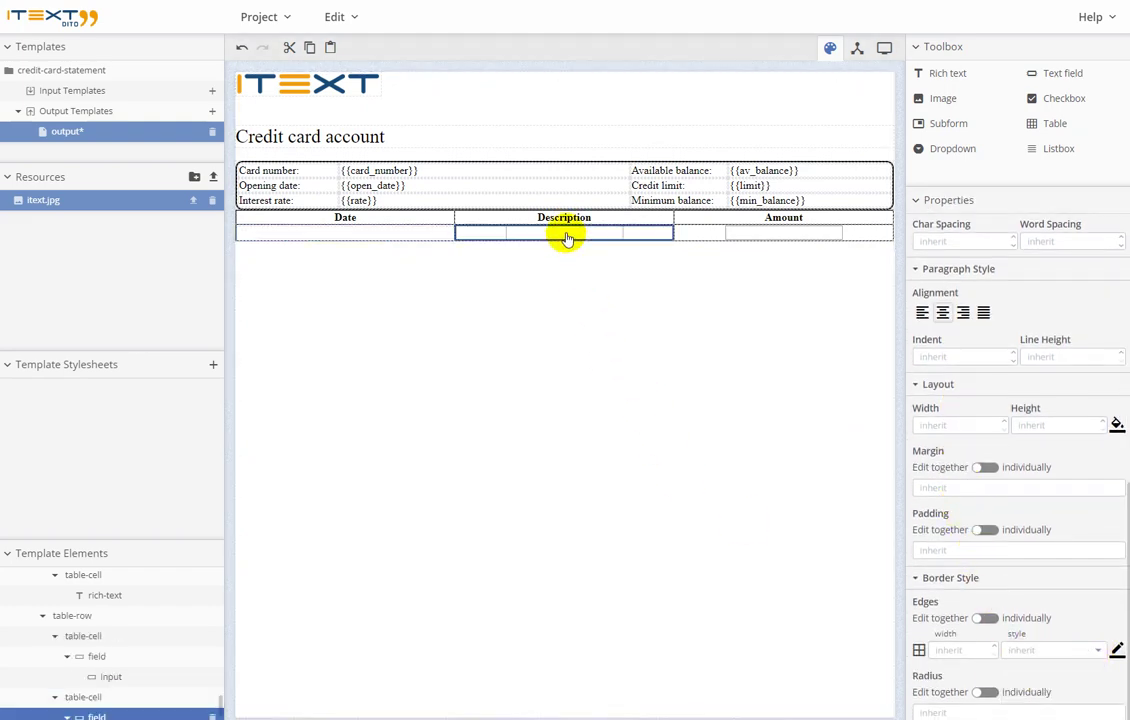
pyautogui.click(1097, 651)
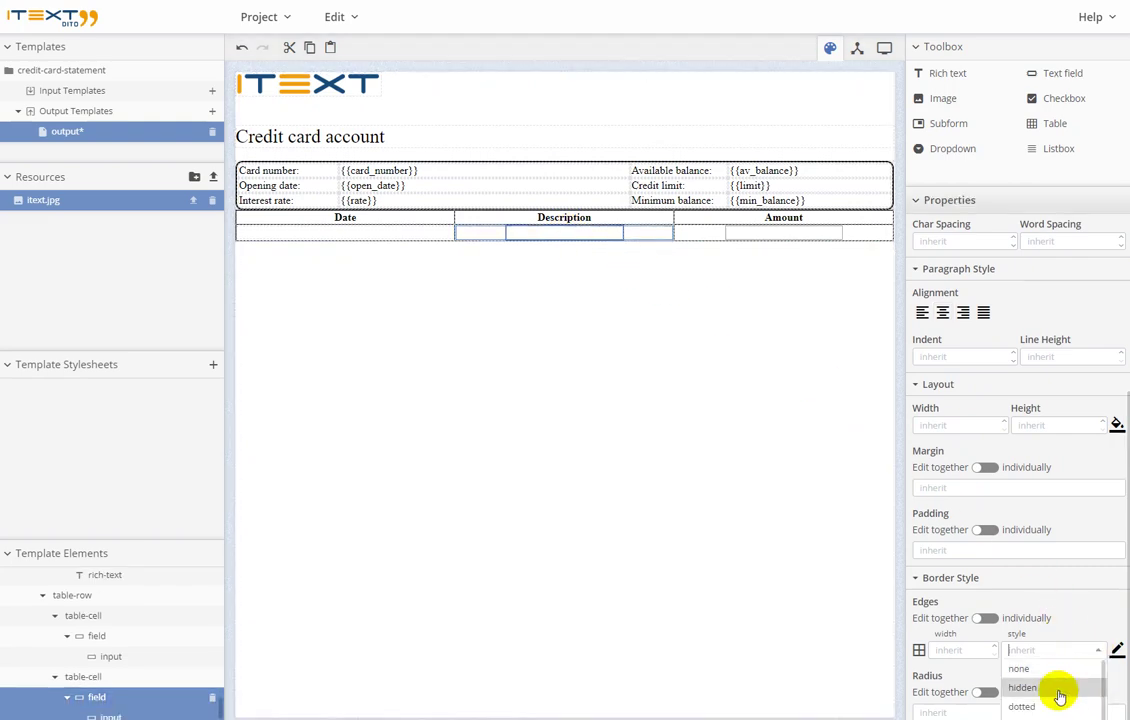
pyautogui.click(1059, 692)
pyautogui.click(741, 232)
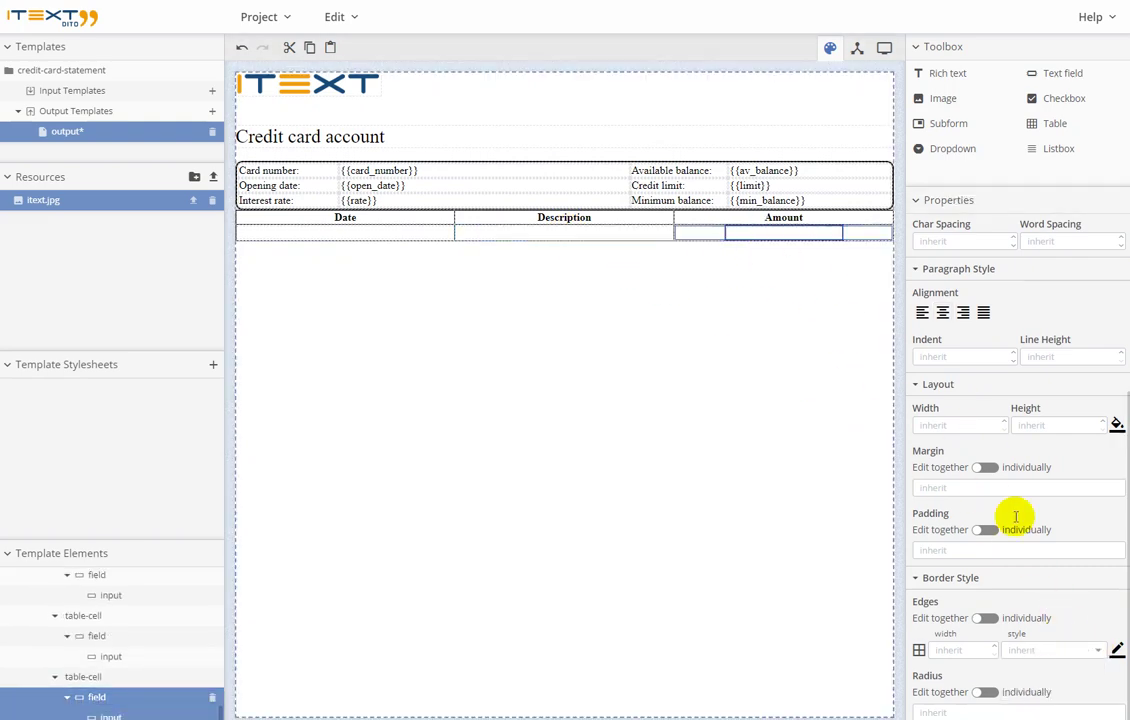
pyautogui.click(1092, 651)
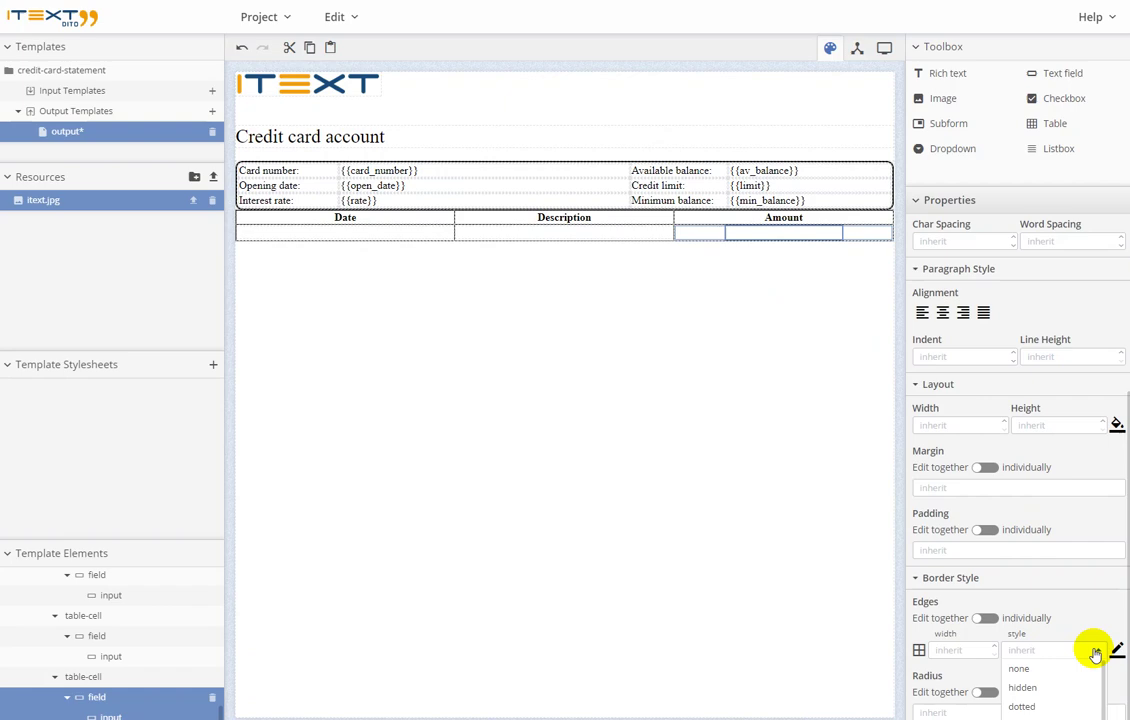
pyautogui.click(1052, 692)
pyautogui.click(651, 393)
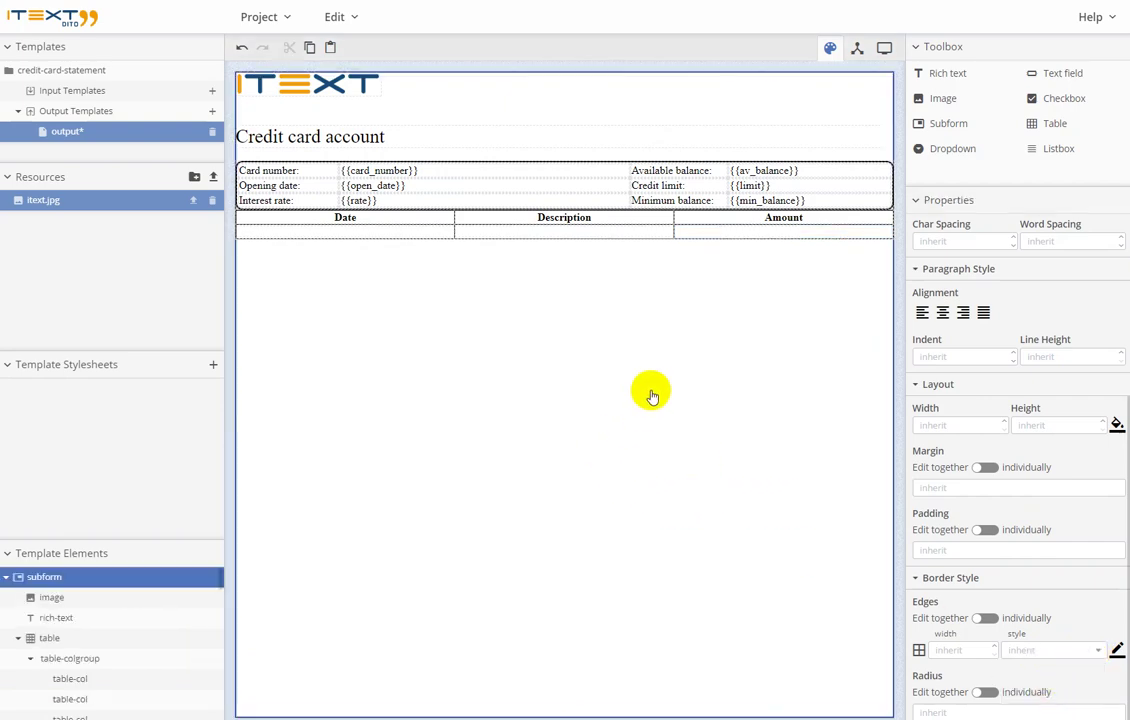
# - Name the text field beneath the Amount heading "Amount"
pyautogui.click(732, 236)
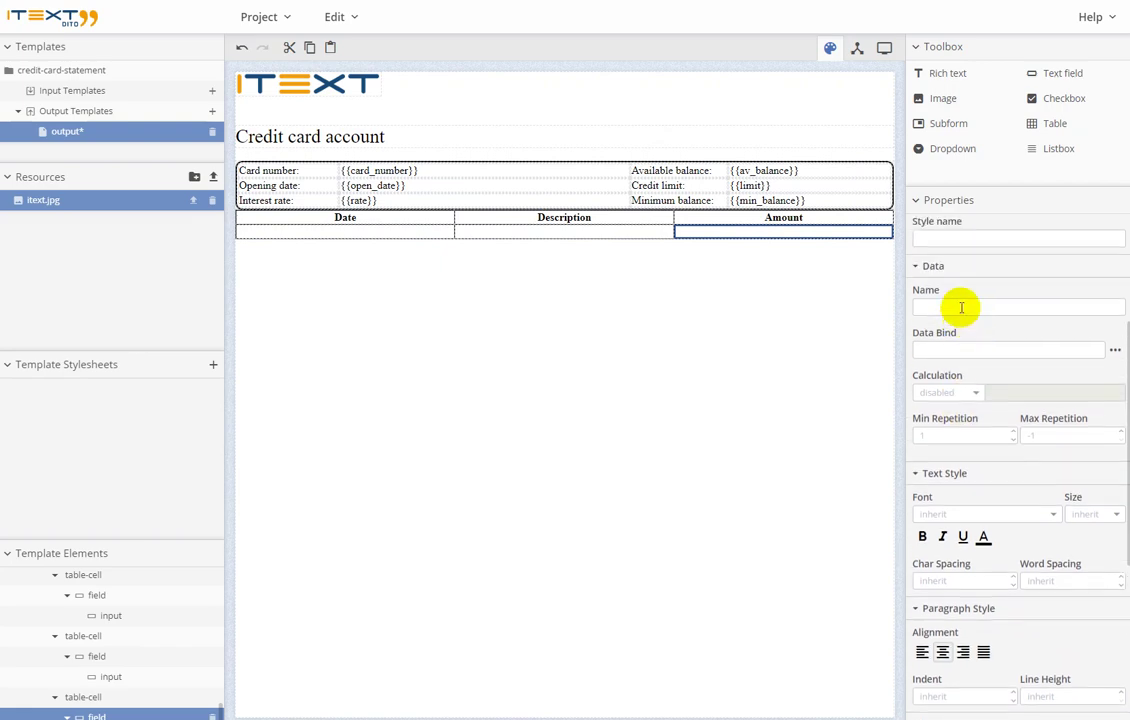
pyautogui.click(961, 307)
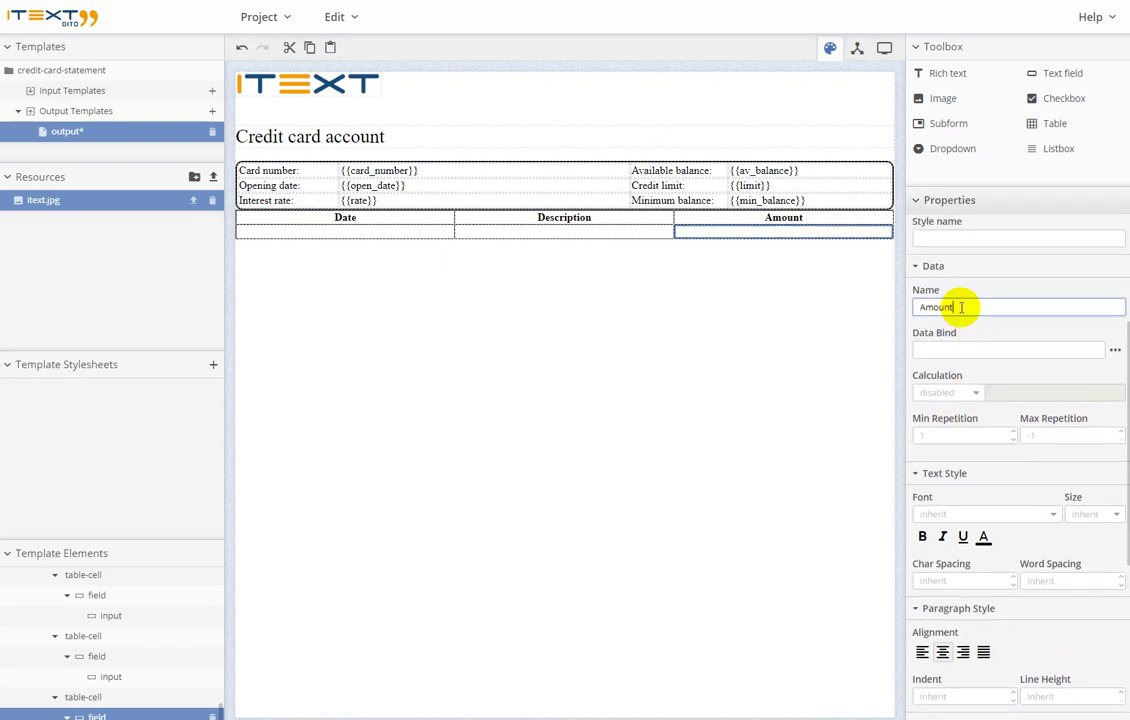
pyautogui.press('Return')
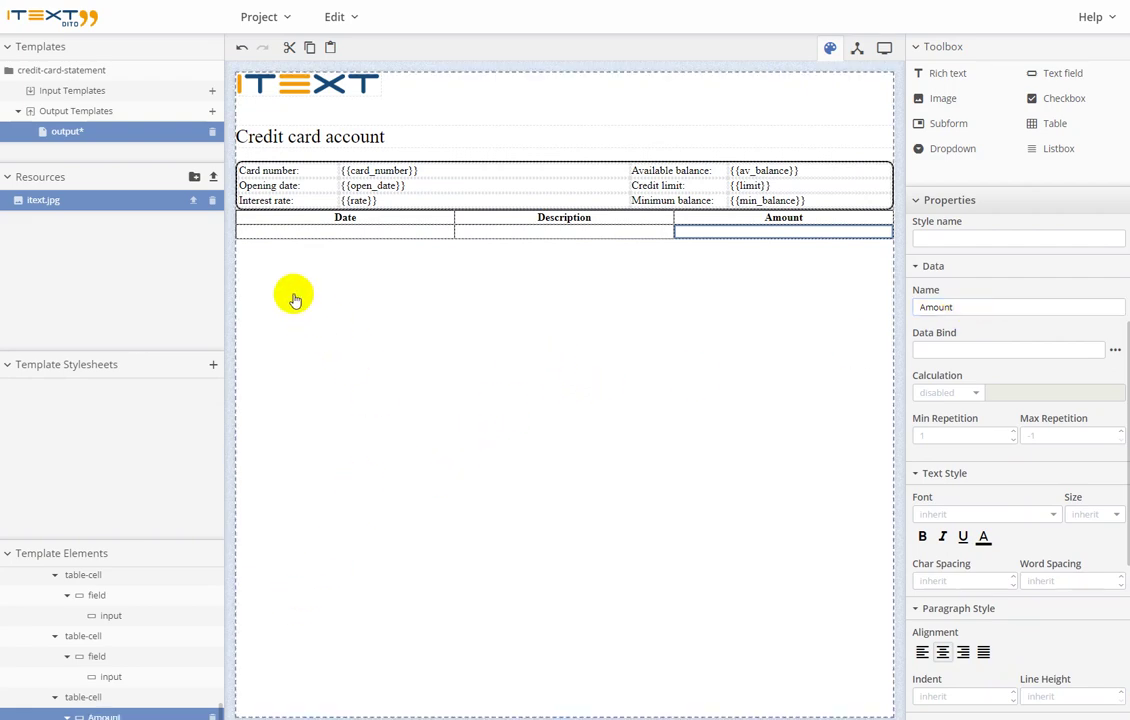
# - Bind the table row holding the text fields to the items array of data1.json, repeating the row for each entry
pyautogui.scroll(3, 116, 668)
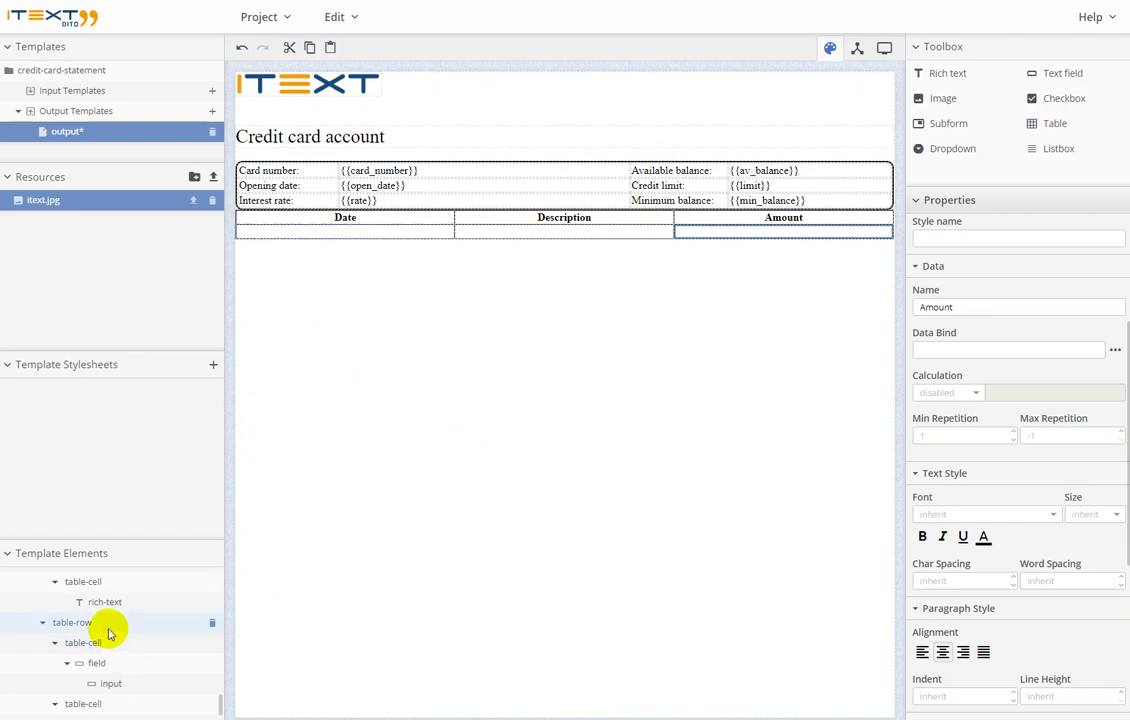
pyautogui.click(110, 633)
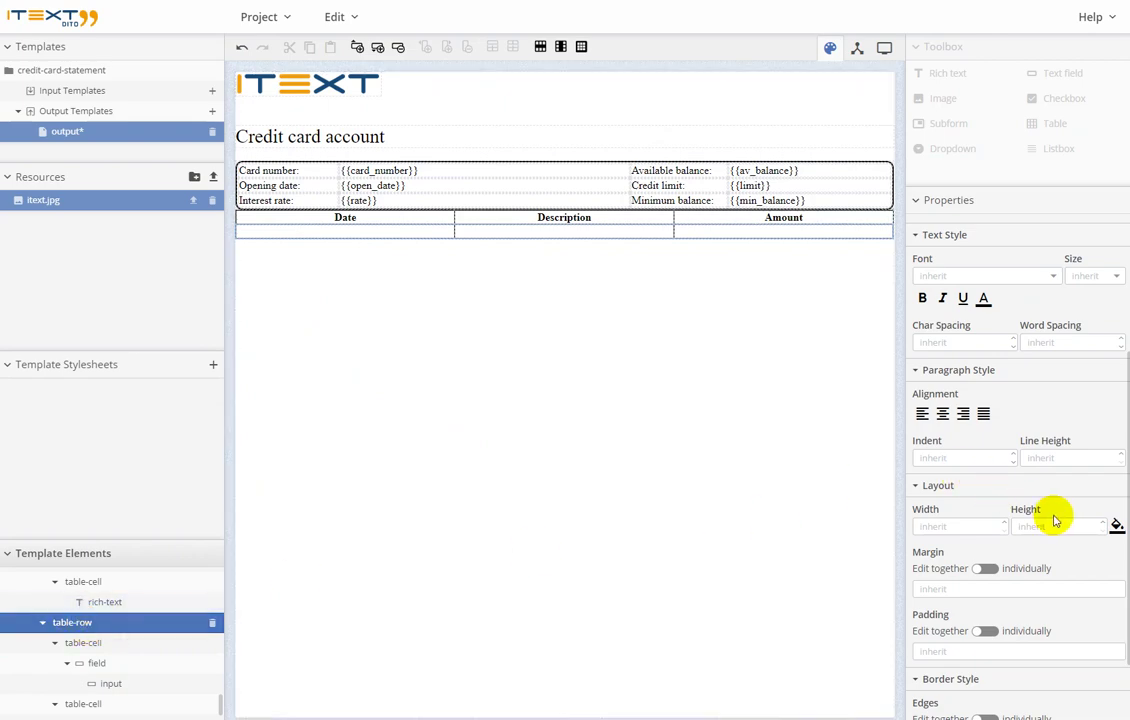
pyautogui.scroll(3, 1054, 518)
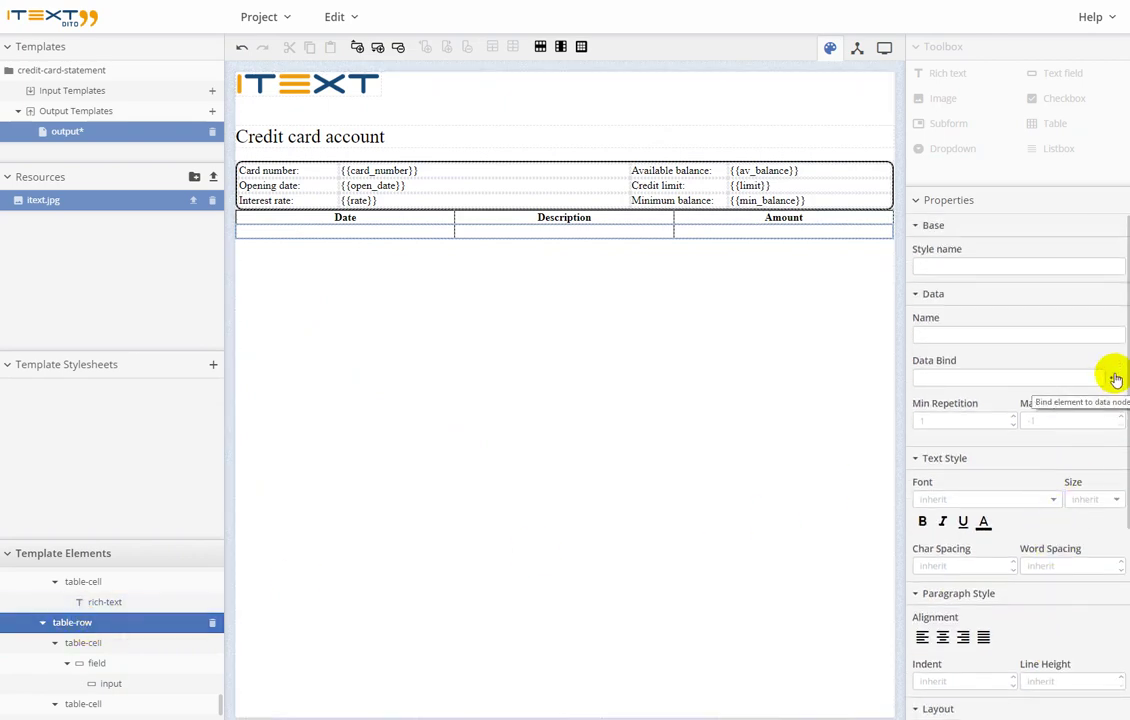
pyautogui.click(1115, 379)
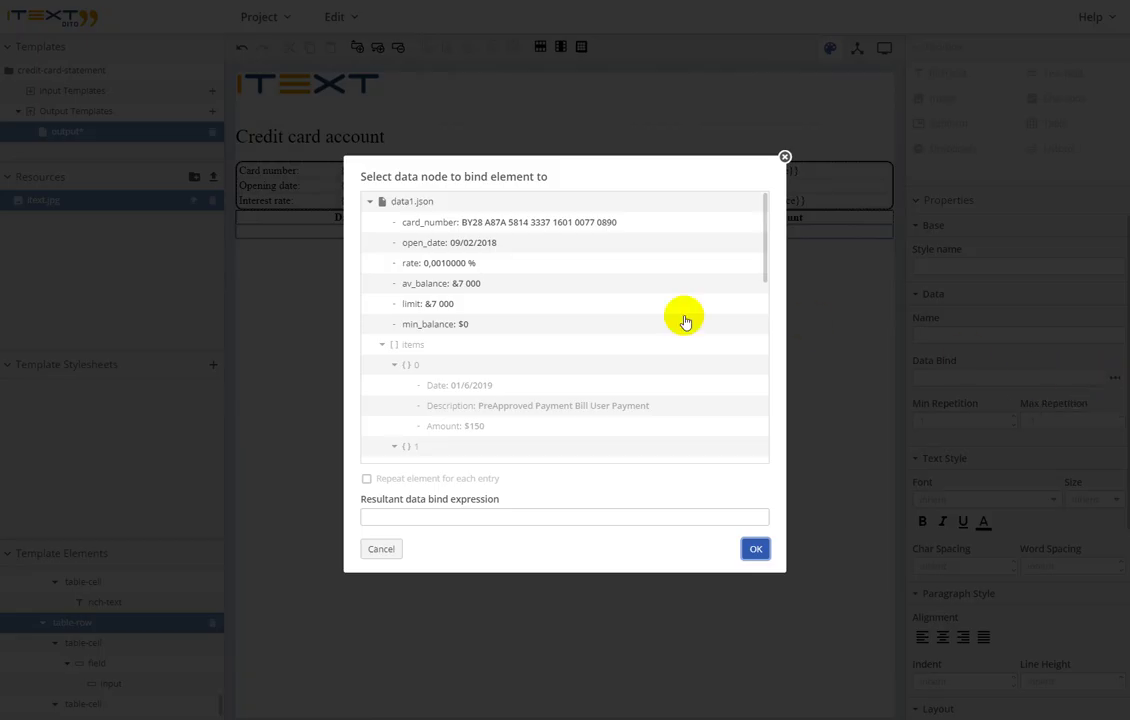
pyautogui.click(497, 349)
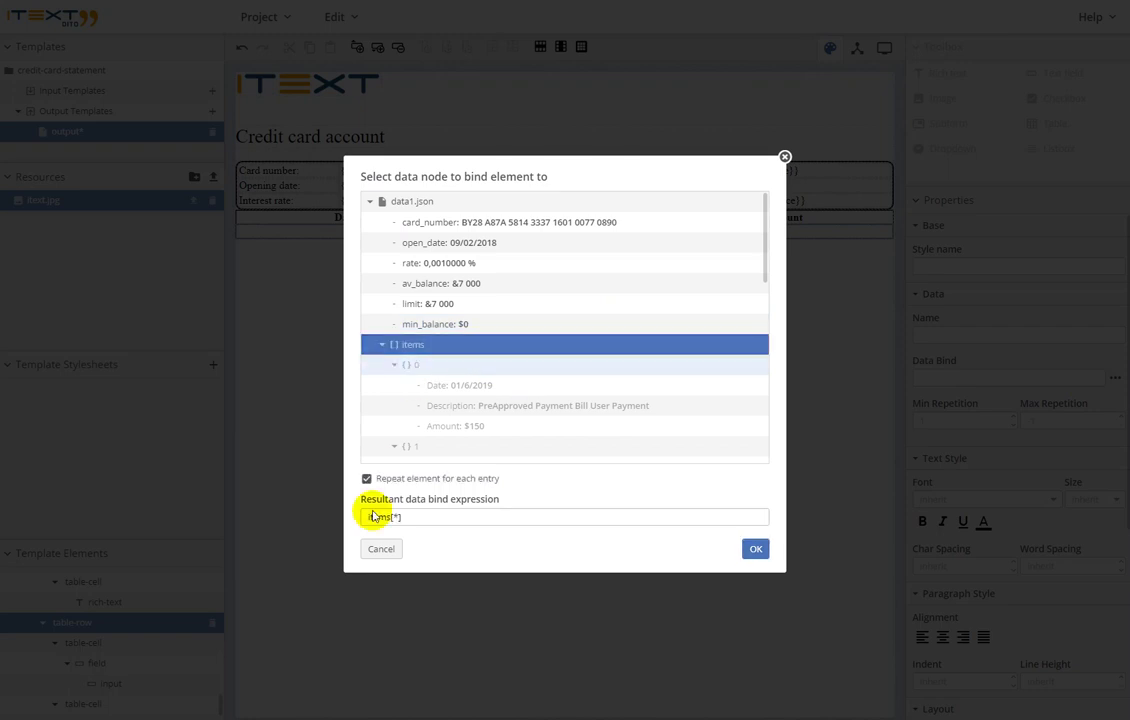
pyautogui.click(754, 550)
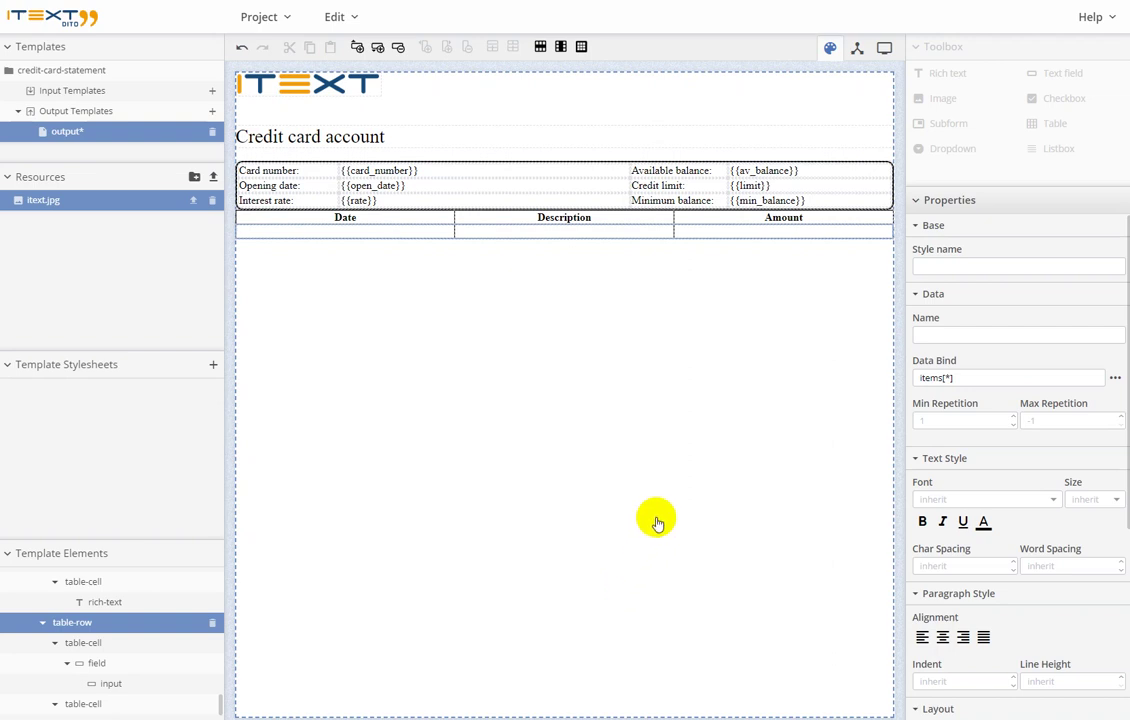
pyautogui.click(716, 474)
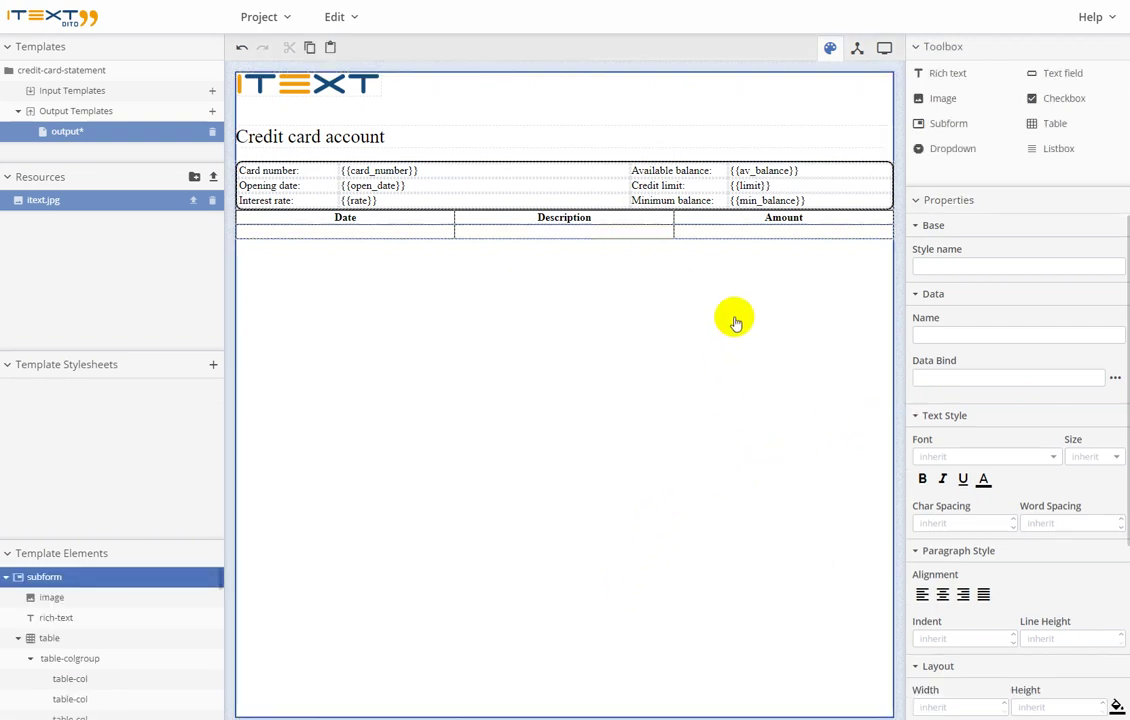
# - Bind the text fields under Date, Description and Amount to the matching entries of the first item in data1.json
pyautogui.click(760, 236)
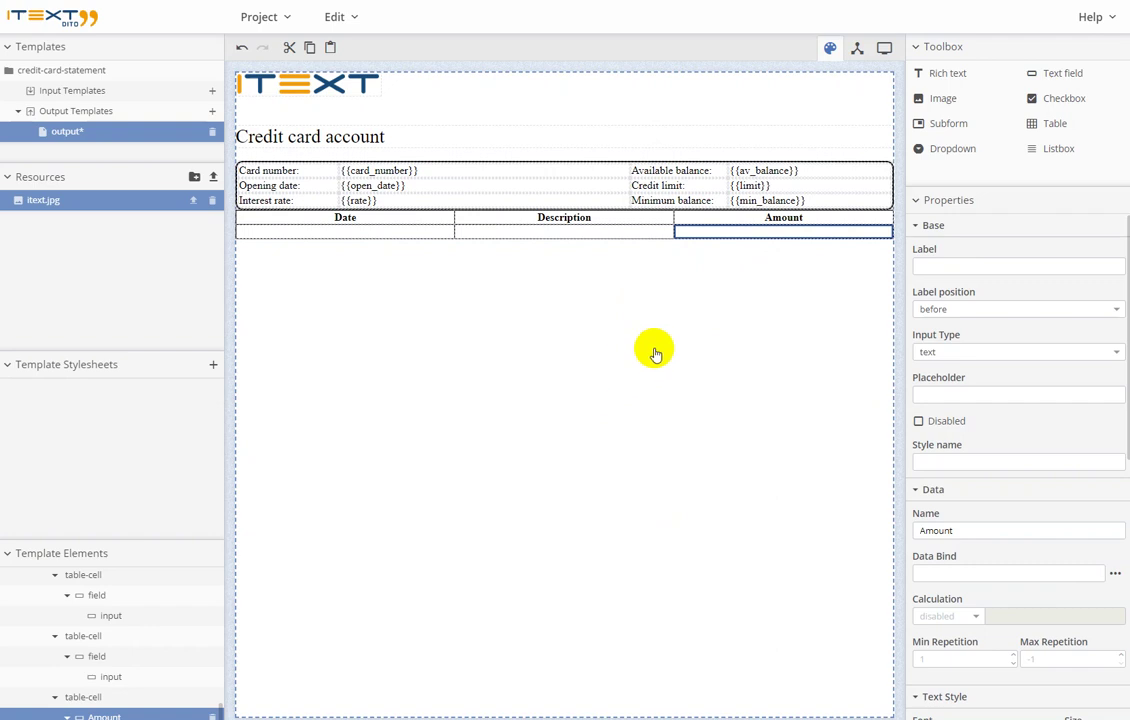
pyautogui.click(857, 52)
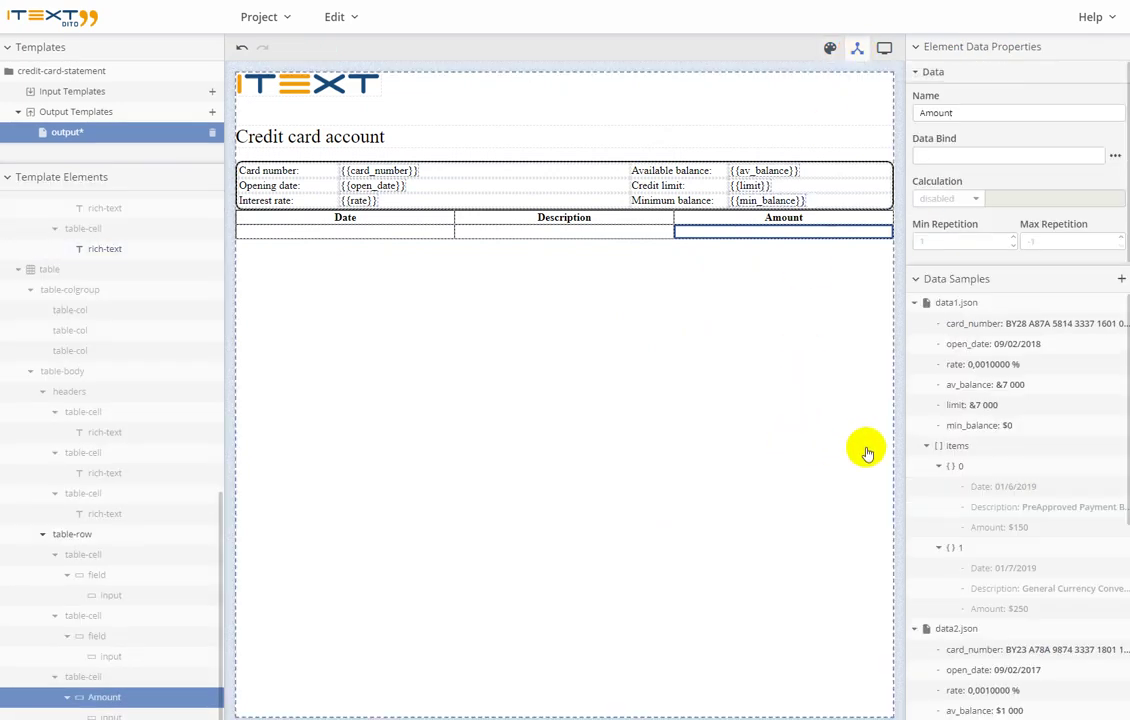
pyautogui.click(328, 231)
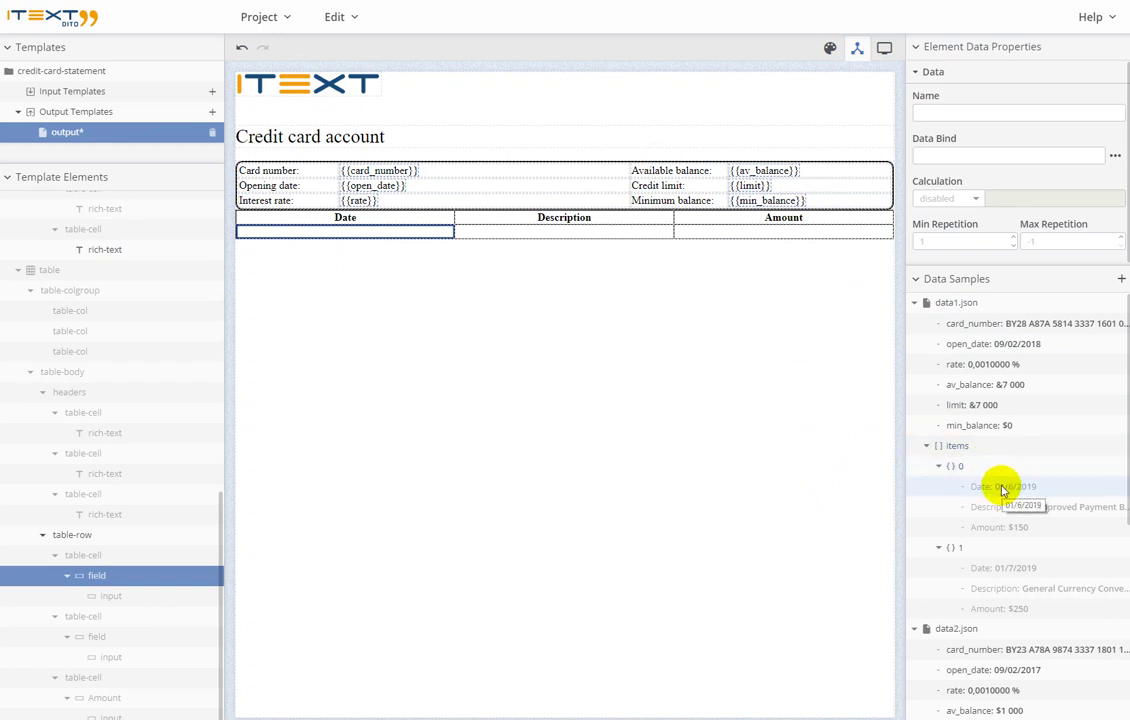
pyautogui.moveTo(1002, 490); pyautogui.dragTo(312, 234)
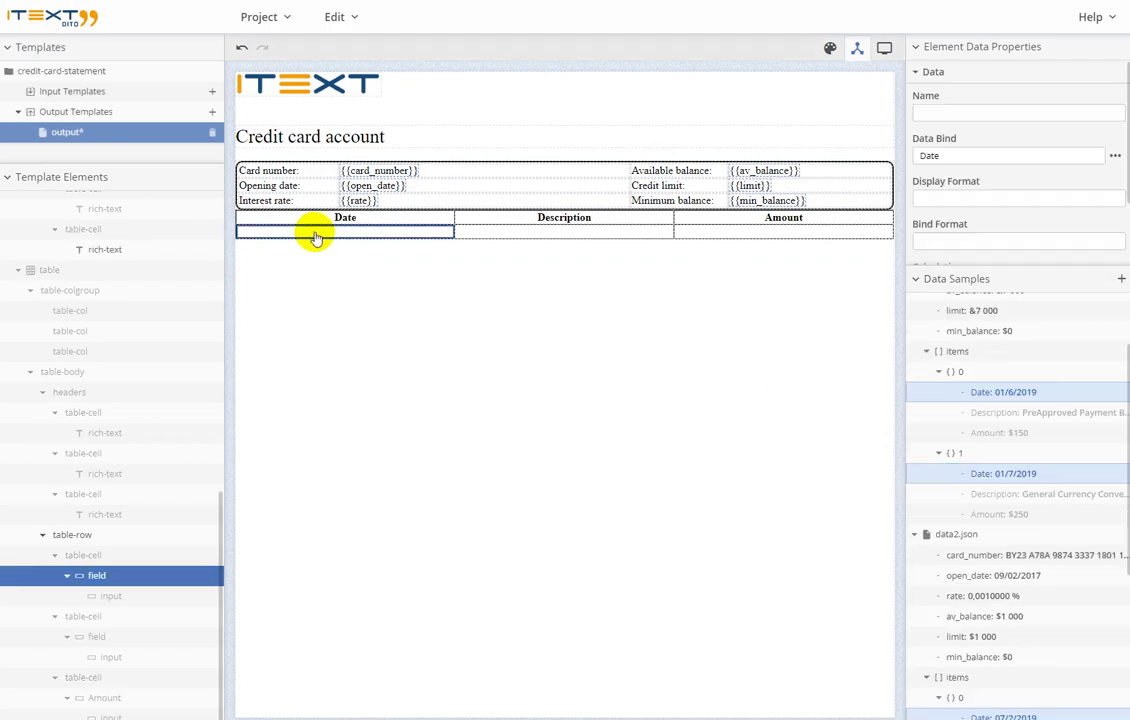
pyautogui.click(991, 495)
pyautogui.moveTo(1005, 420); pyautogui.dragTo(575, 230)
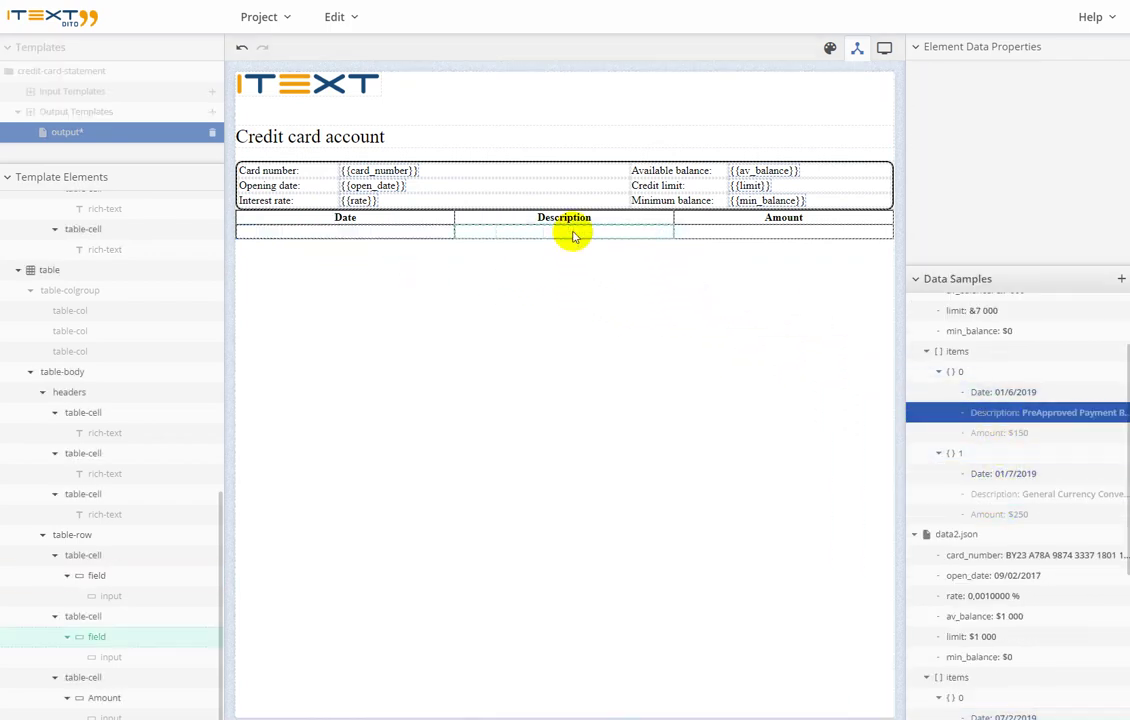
pyautogui.click(1001, 414)
pyautogui.moveTo(1003, 420); pyautogui.dragTo(807, 235)
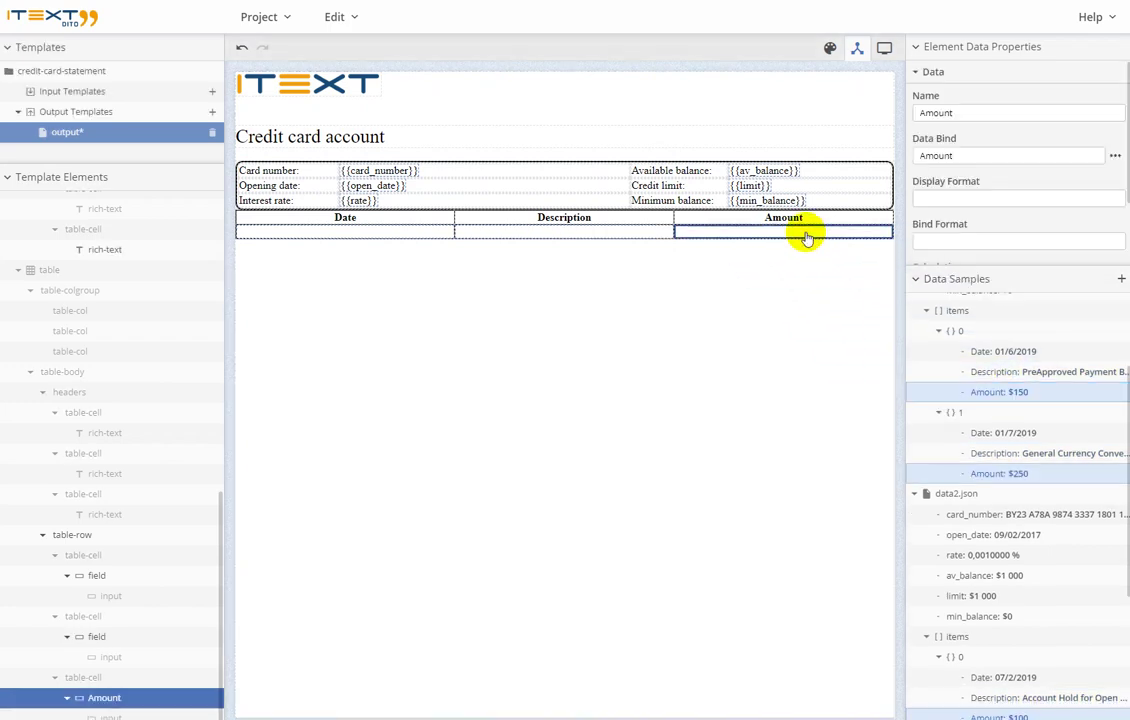
# - Set both the display format and bind format of the Amount field to num('$#.########', 'en-us')
pyautogui.click(831, 47)
pyautogui.click(776, 240)
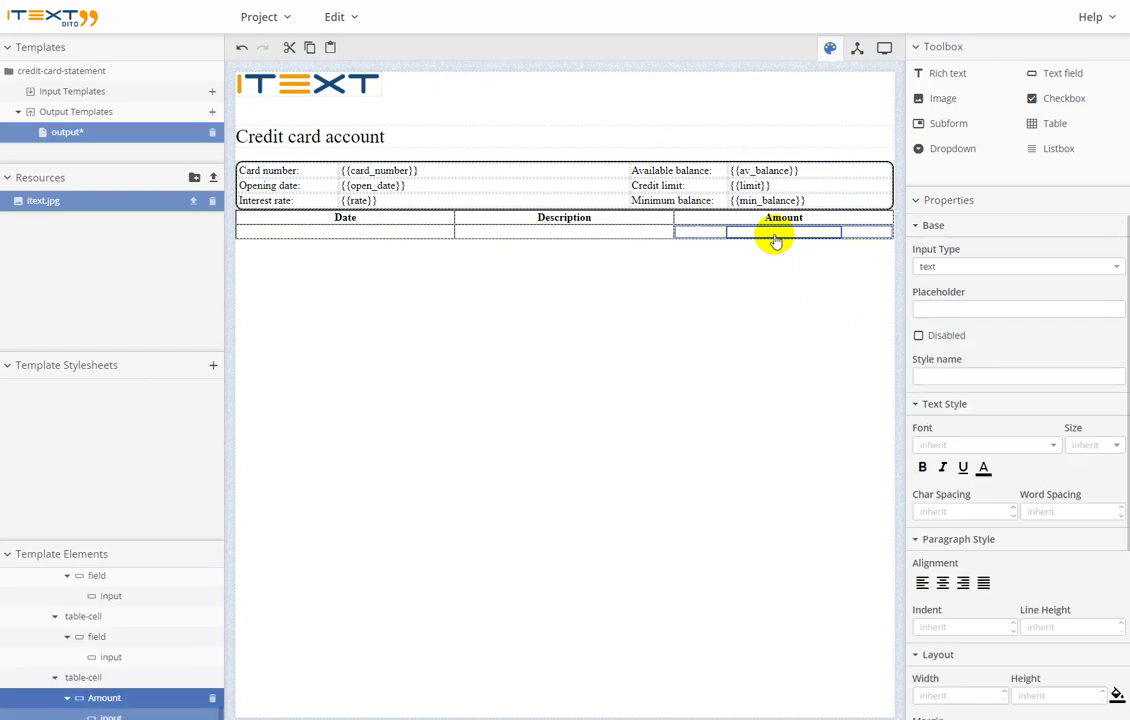
pyautogui.click(108, 698)
pyautogui.scroll(-3, 1006, 520)
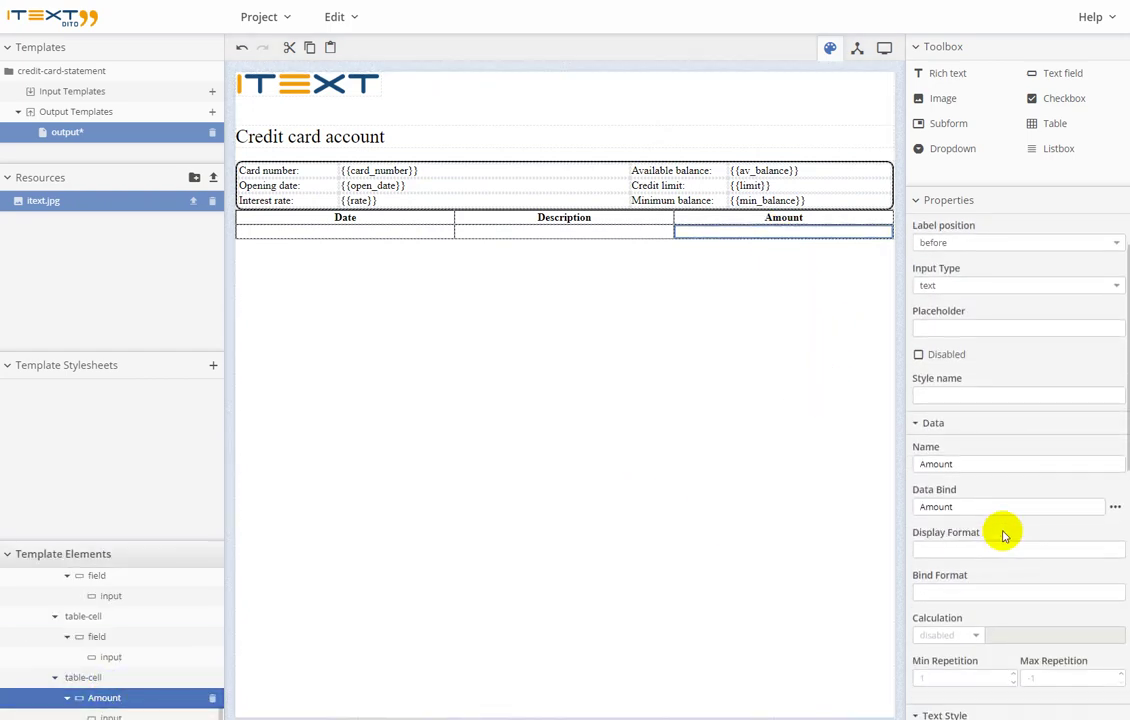
pyautogui.scroll(-2, 979, 487)
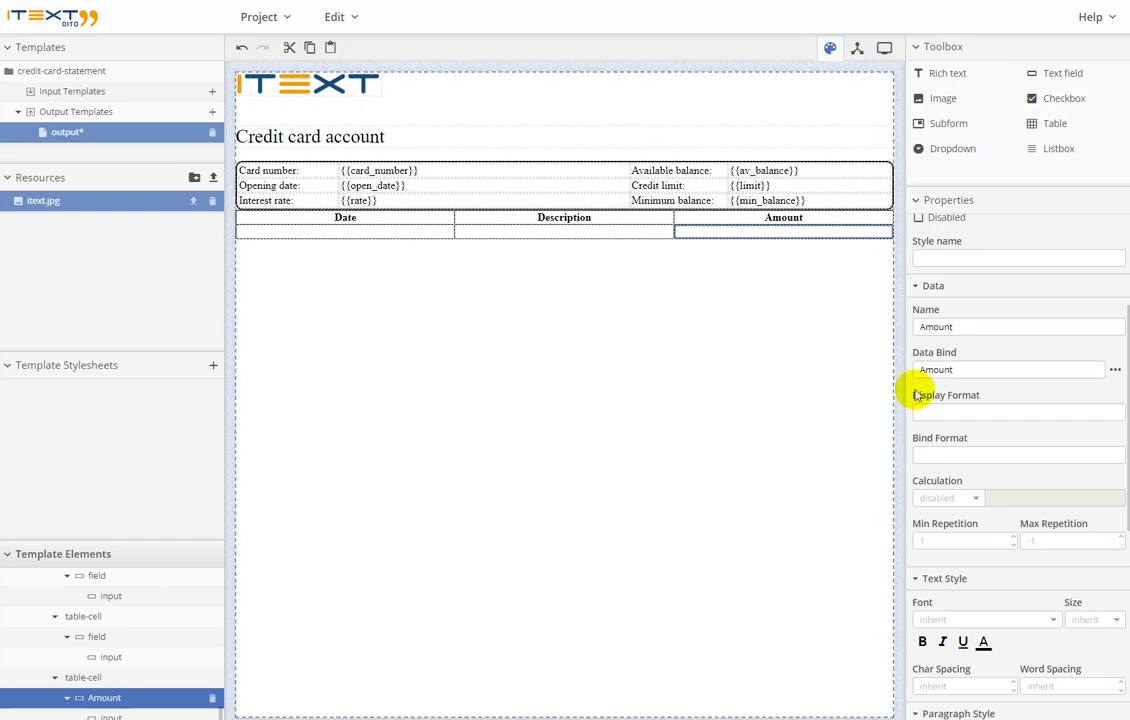
pyautogui.click(1011, 417)
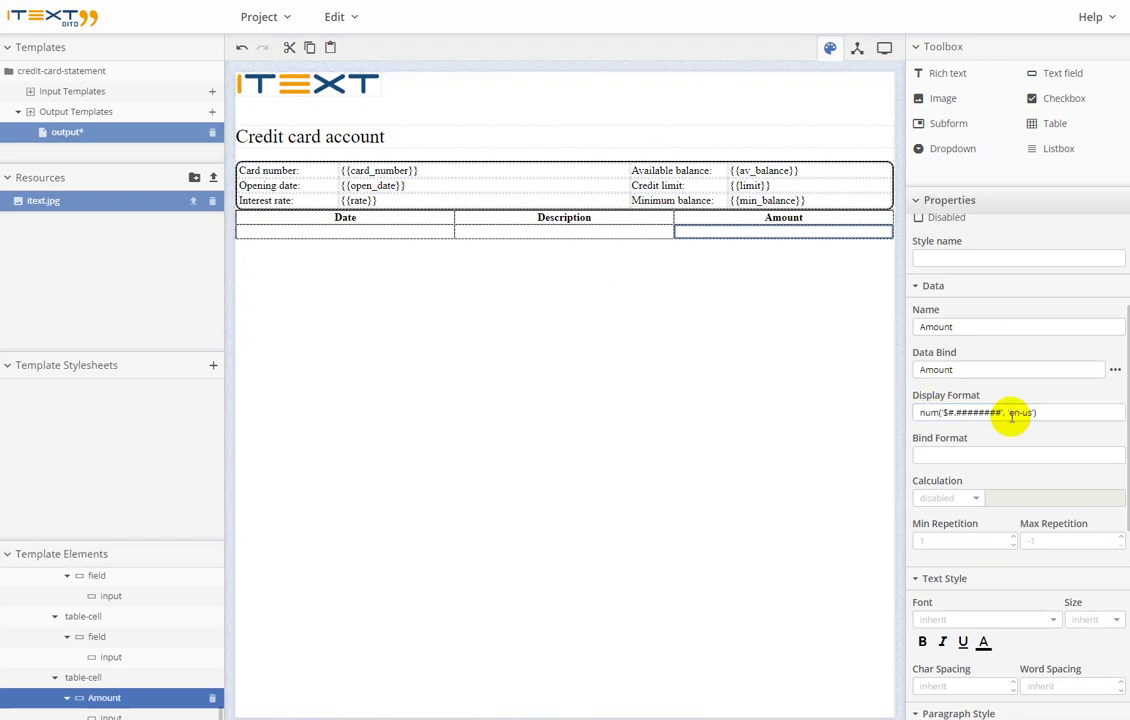
pyautogui.click(1002, 455)
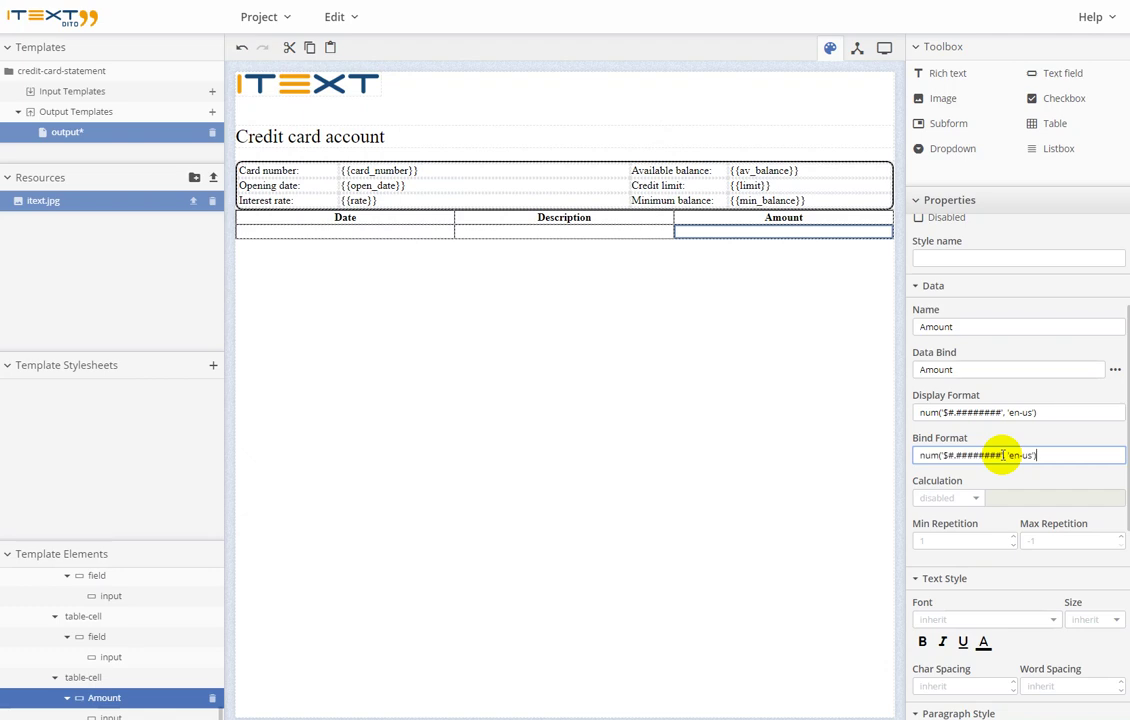
pyautogui.press('Return')
pyautogui.click(667, 370)
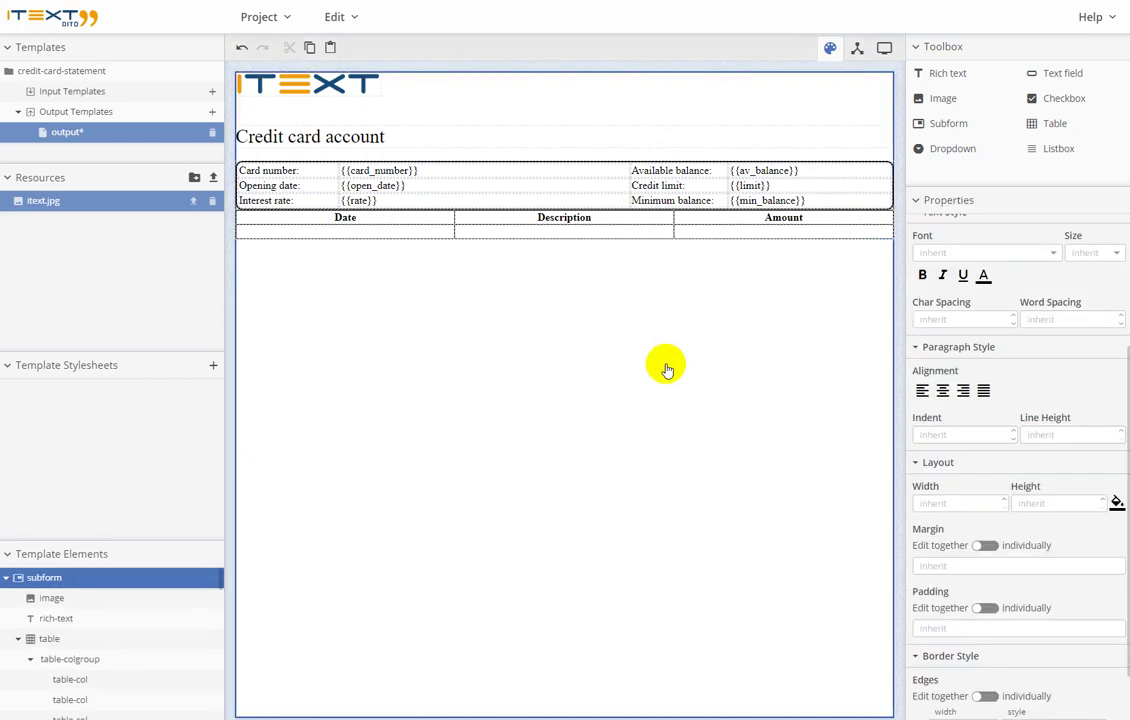
# - Set the top margin of the transactions table to 24px, editing its margins individually
pyautogui.scroll(-1, 62, 642)
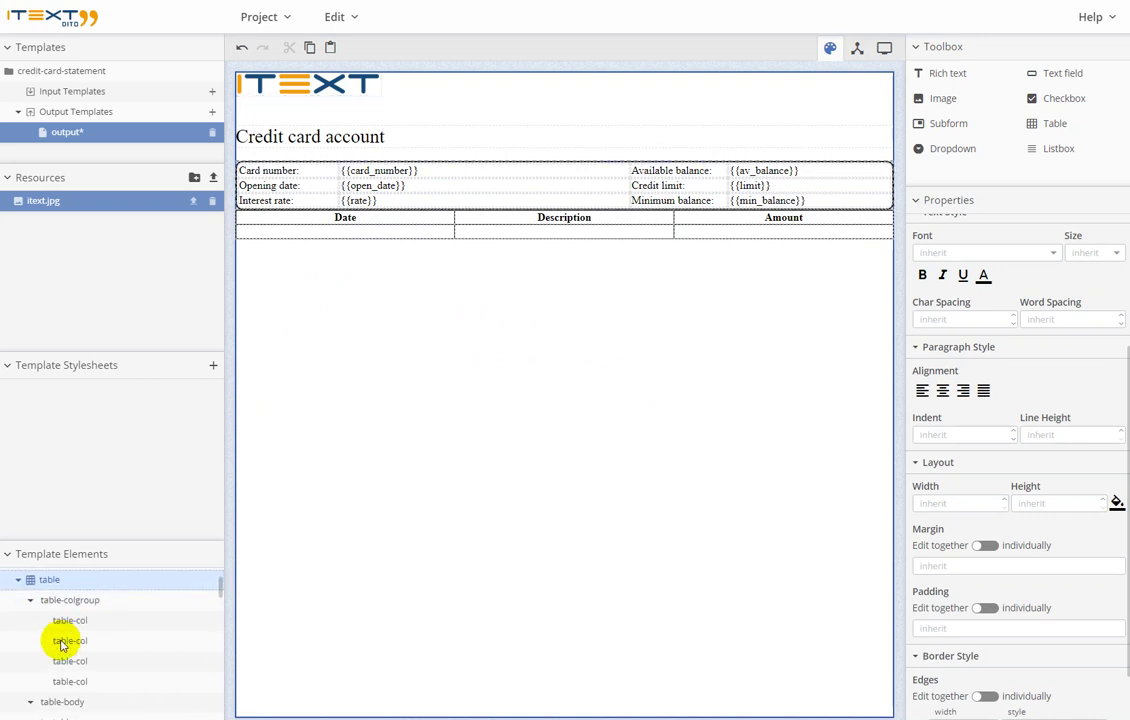
pyautogui.scroll(-10, 62, 645)
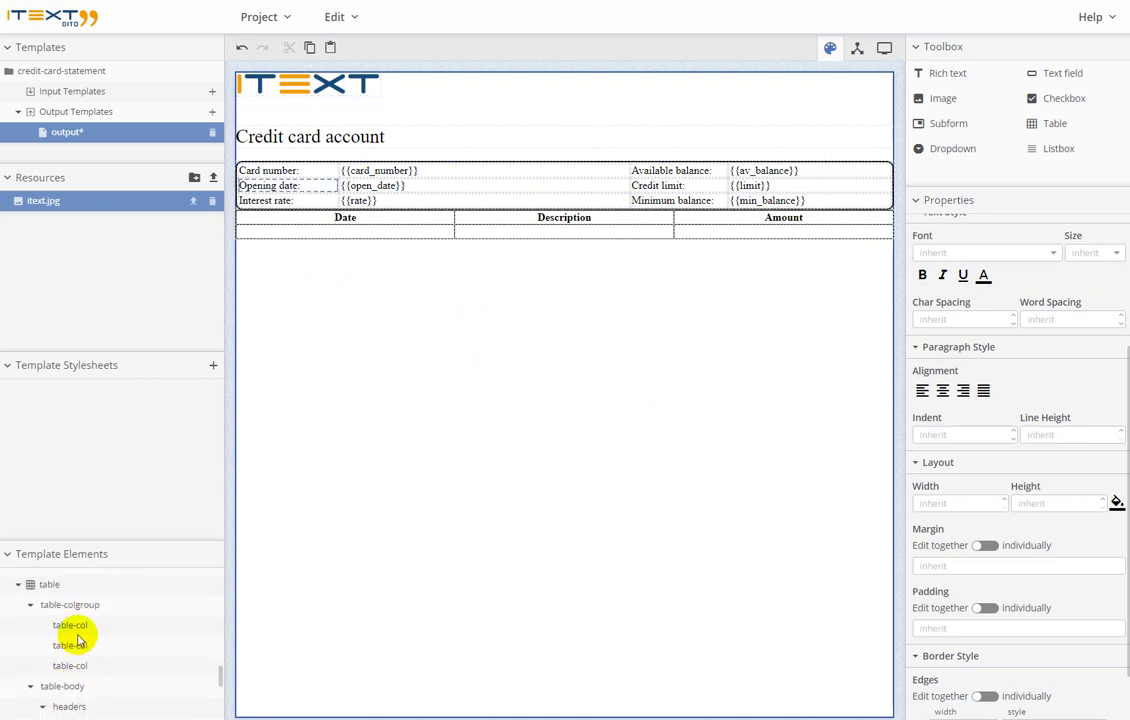
pyautogui.click(88, 588)
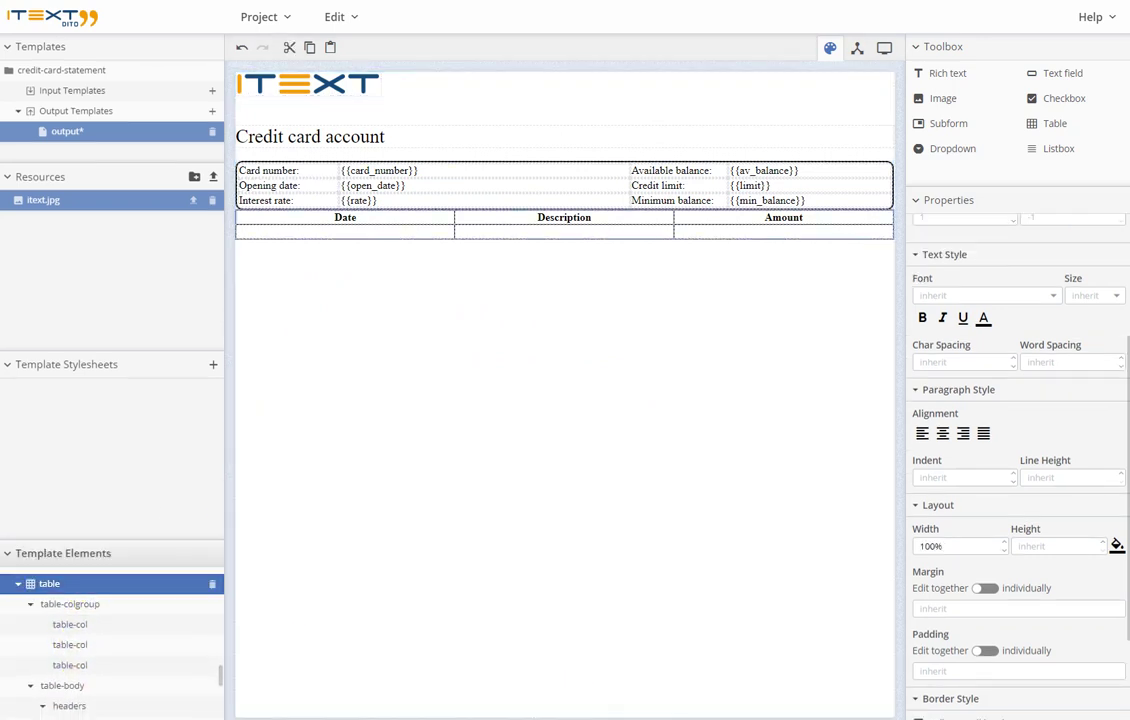
pyautogui.scroll(5, 1008, 495)
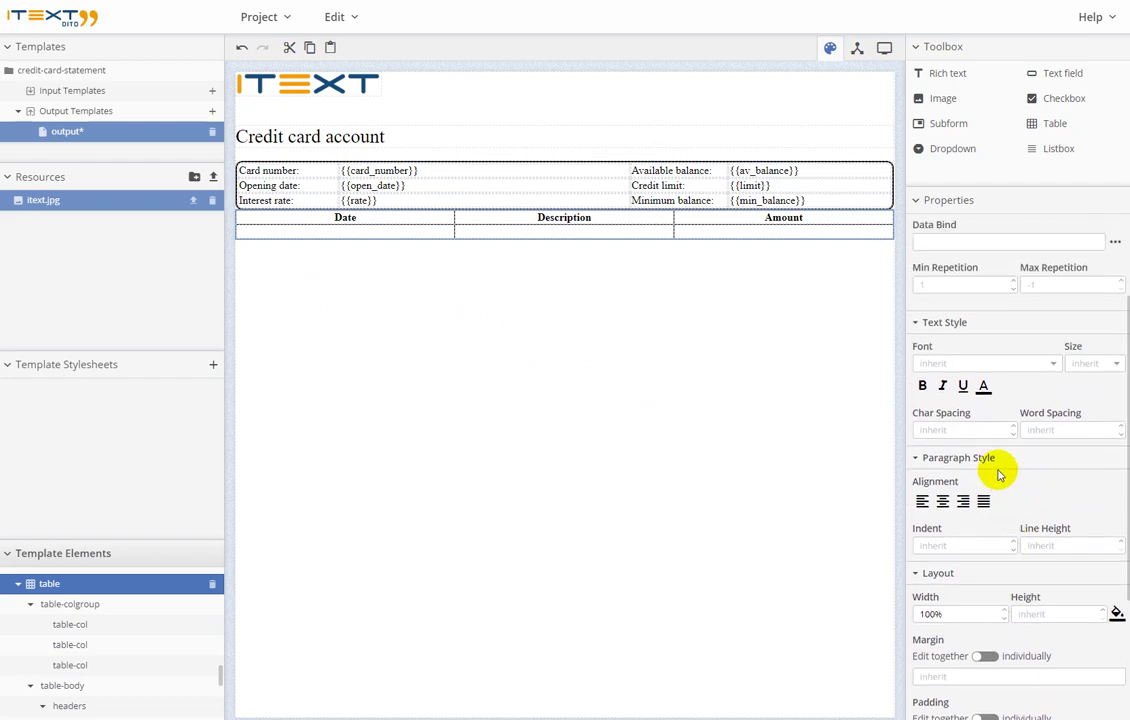
pyautogui.scroll(-5, 976, 455)
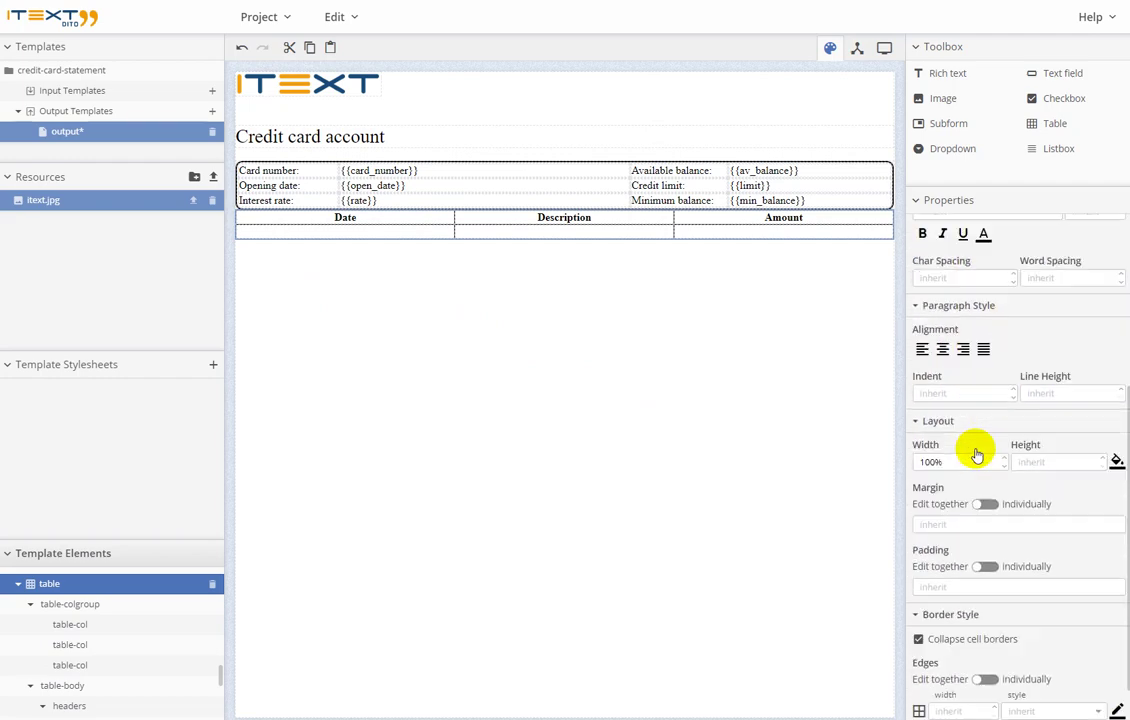
pyautogui.click(972, 455)
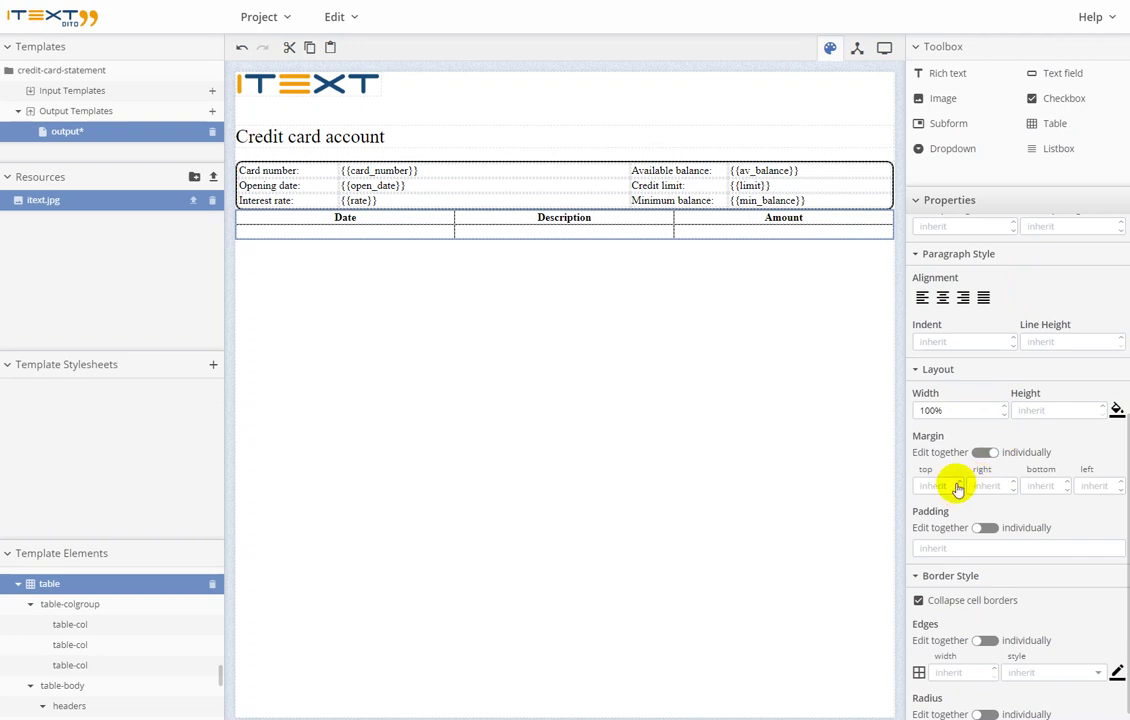
pyautogui.click(960, 482)
pyautogui.press('Up')
pyautogui.press('Up')
pyautogui.press('Up')
pyautogui.press('Up')
pyautogui.press('Up')
pyautogui.press('Up')
pyautogui.press('Up')
pyautogui.press('Up')
pyautogui.press('Up')
pyautogui.press('Up')
pyautogui.press('Up')
pyautogui.press('Up')
pyautogui.press('Up')
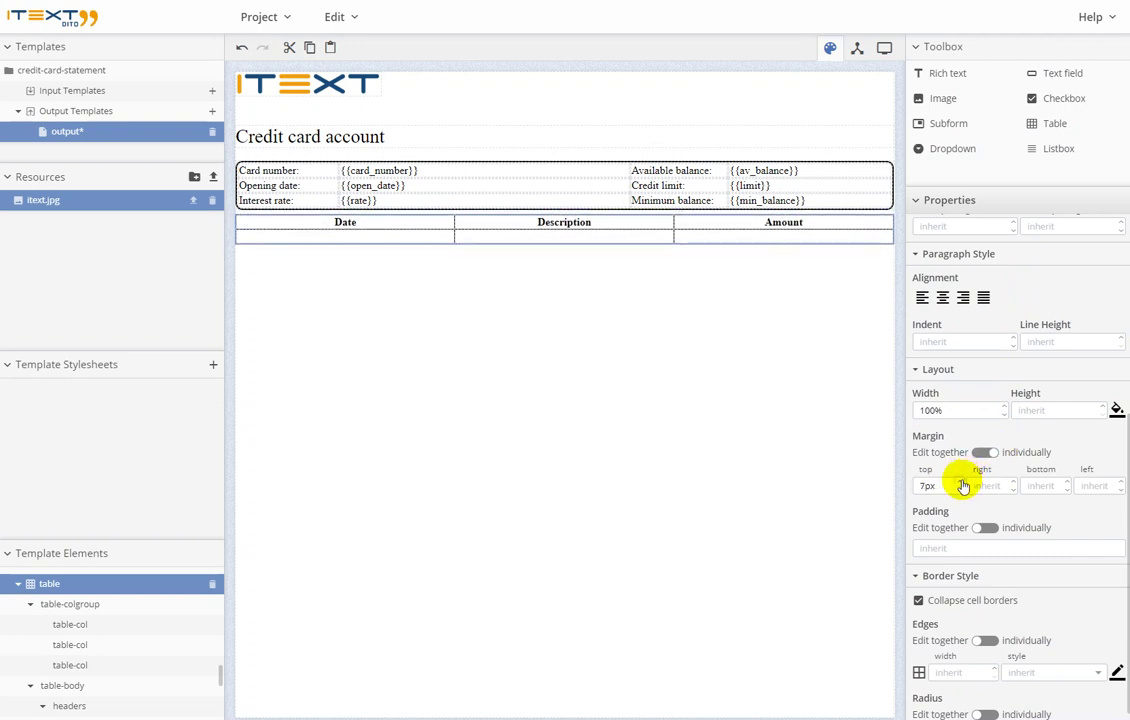
pyautogui.press('Up')
pyautogui.press('Up')
pyautogui.press('Up')
pyautogui.press('Up')
pyautogui.press('Up')
pyautogui.press('Up')
pyautogui.press('Up')
pyautogui.press('Up')
pyautogui.press('Up')
pyautogui.press('Up')
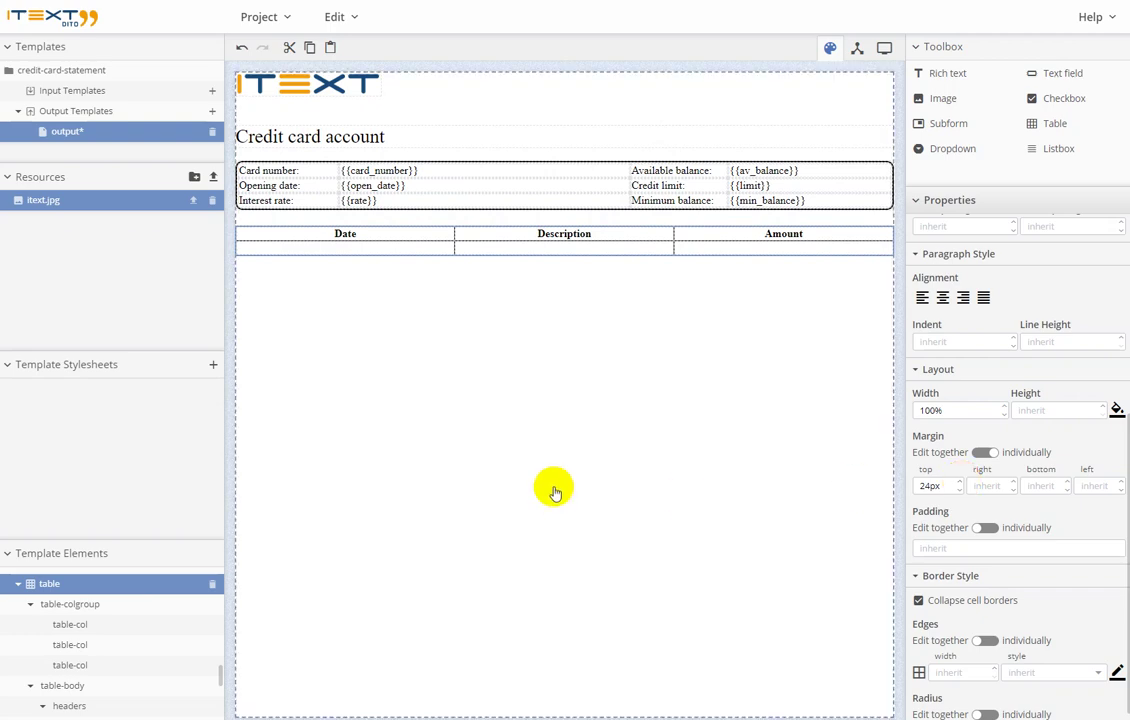
pyautogui.click(555, 492)
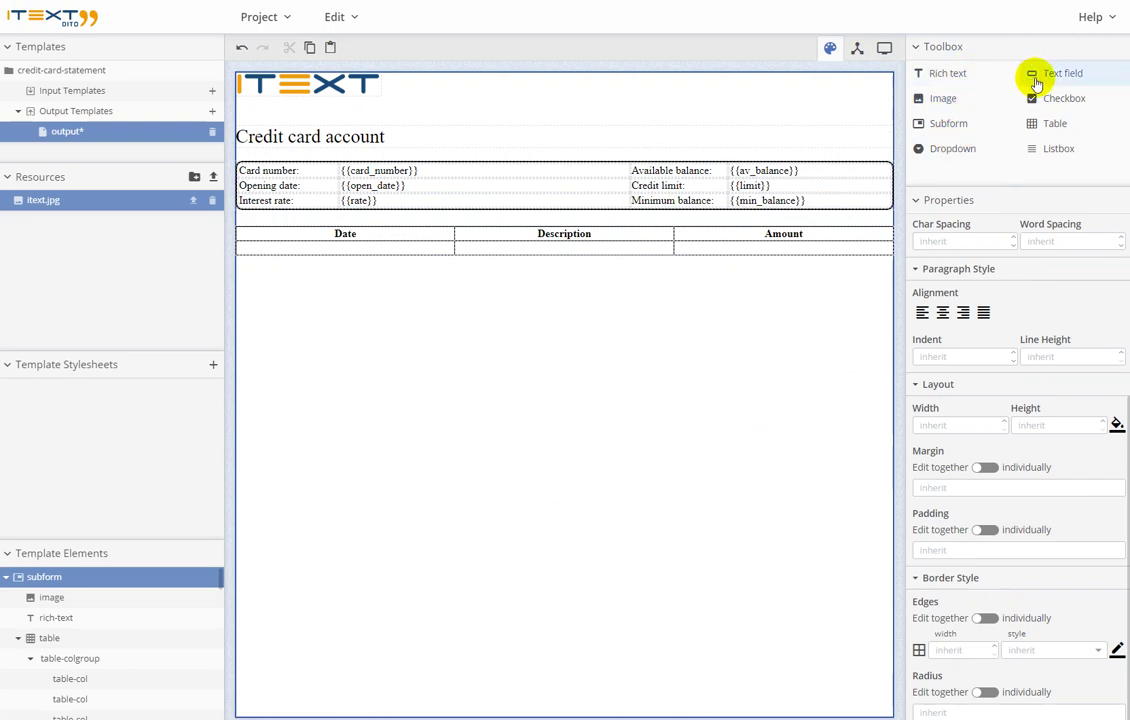
# - Add a text field beneath the transactions table labelled "Total:", with the label in bold Times at size 18
pyautogui.moveTo(1035, 83); pyautogui.dragTo(247, 262)
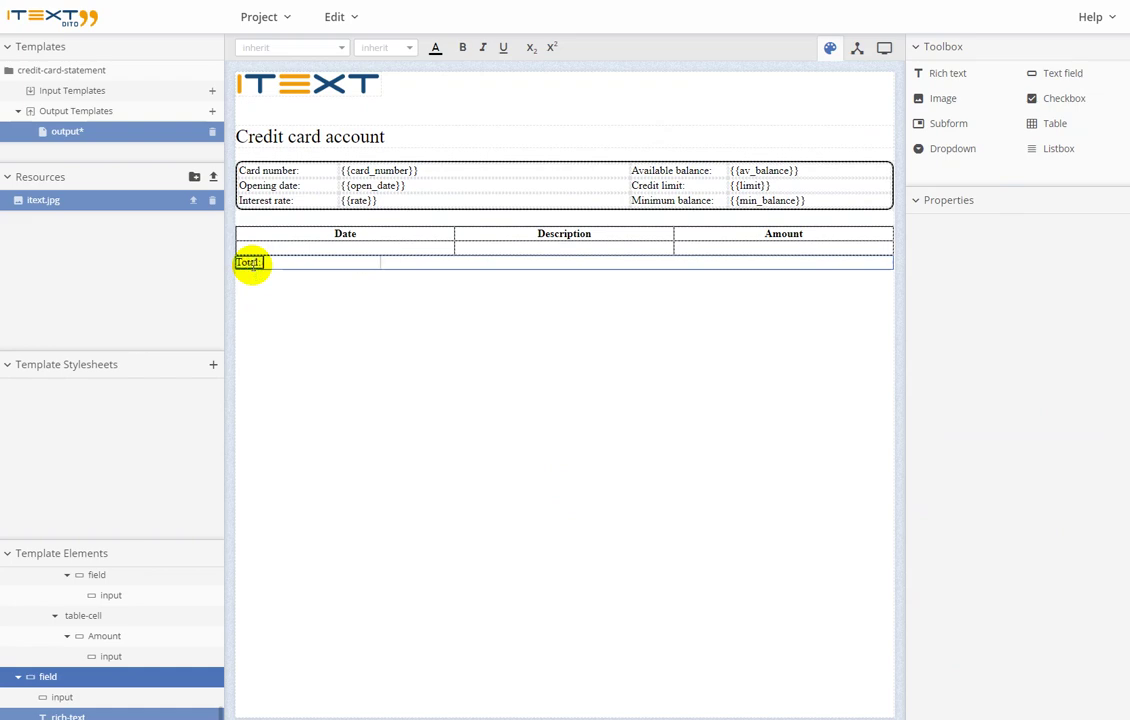
pyautogui.write(':')
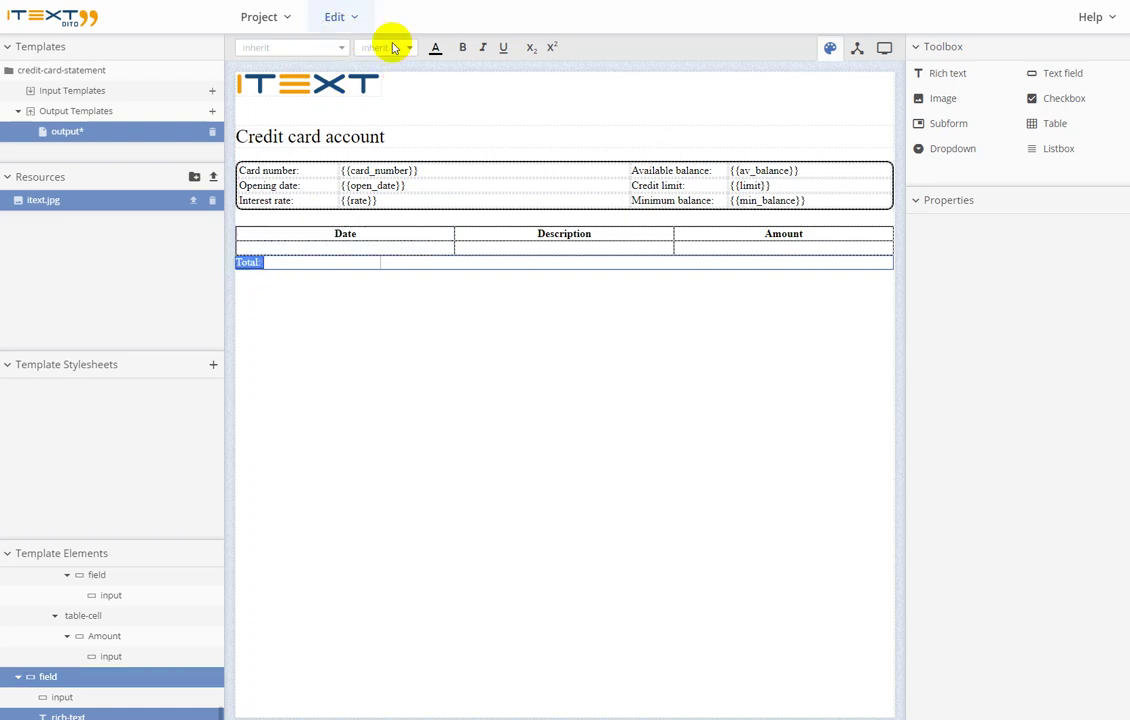
pyautogui.click(463, 52)
pyautogui.click(340, 47)
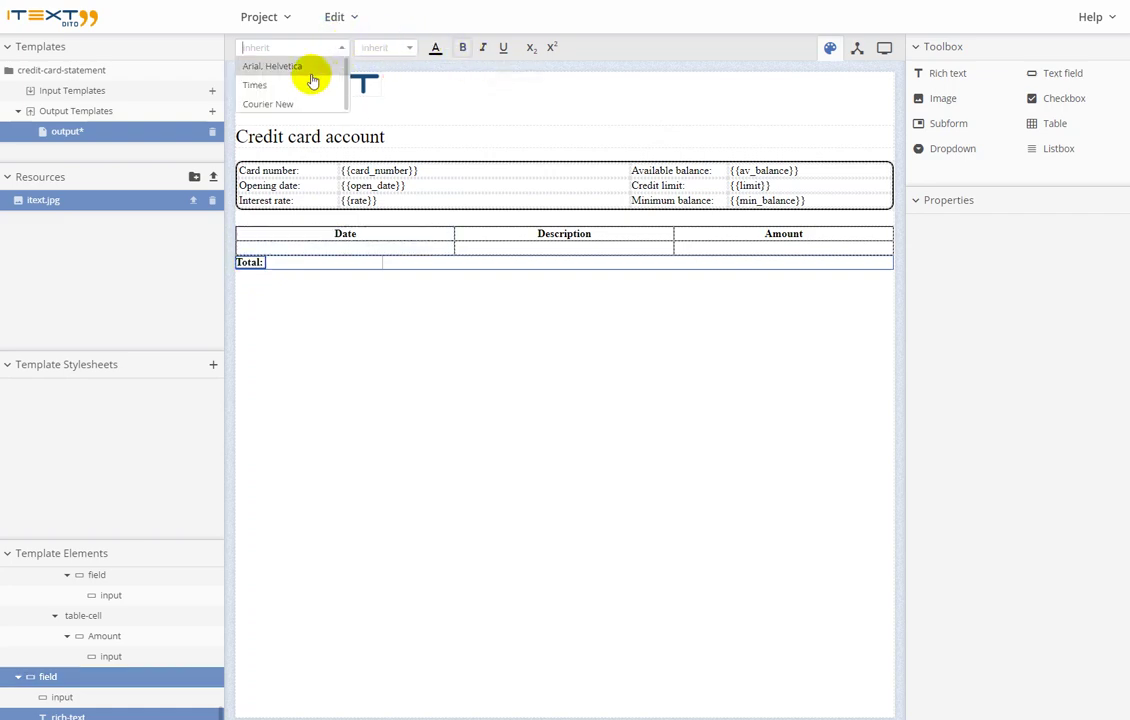
pyautogui.click(300, 83)
pyautogui.click(392, 47)
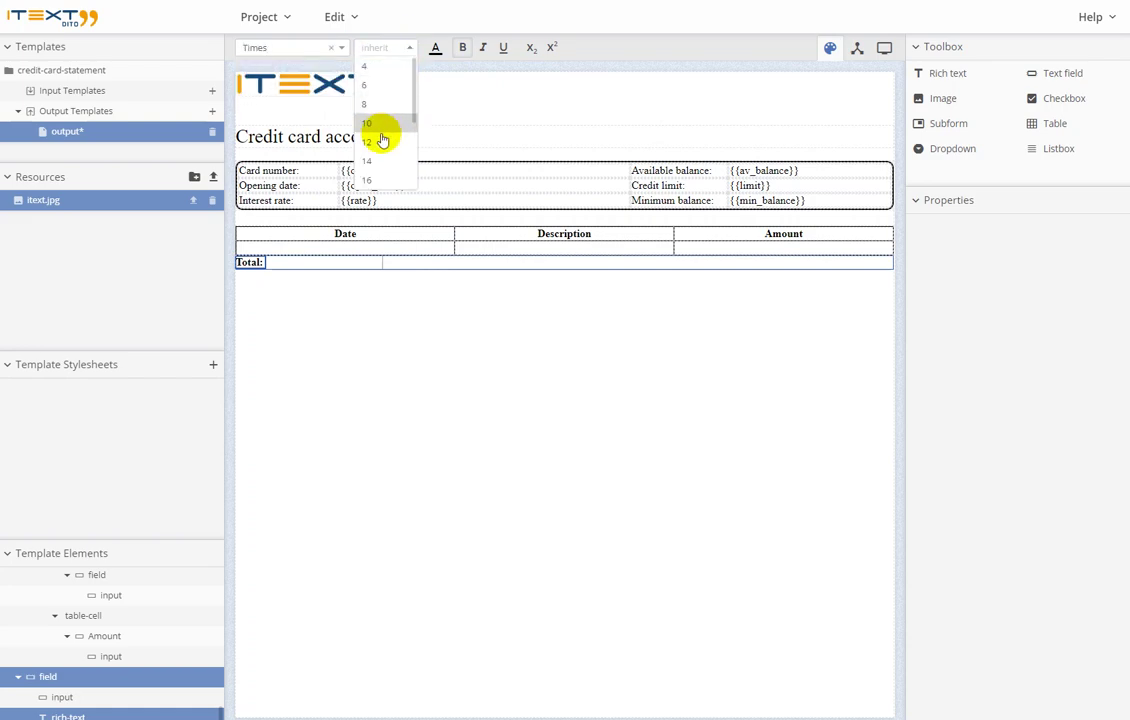
pyautogui.scroll(-1, 383, 160)
pyautogui.click(386, 144)
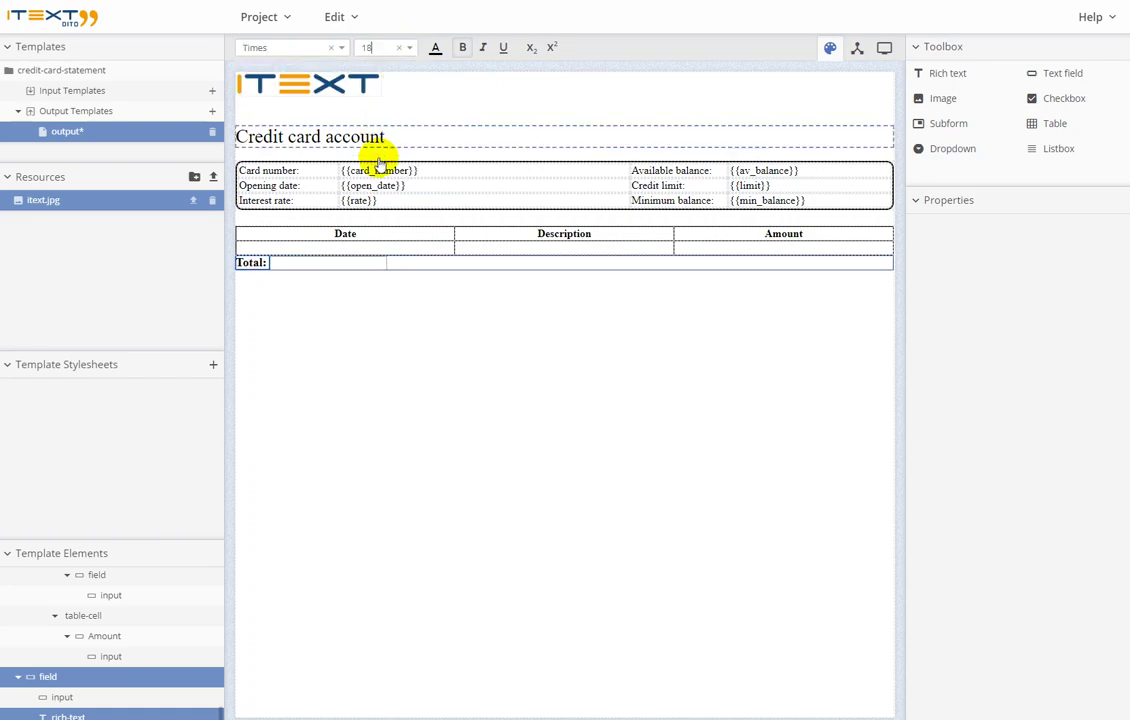
# - Mark the Total field as disabled and align it to the right
pyautogui.click(404, 264)
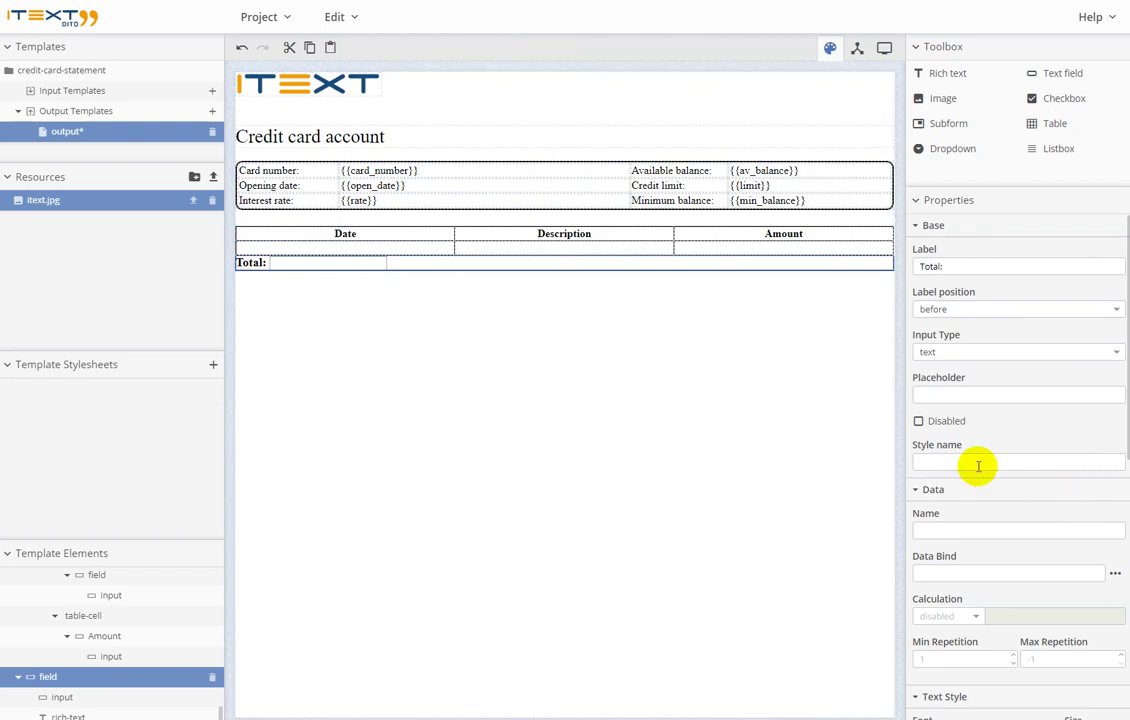
pyautogui.click(918, 423)
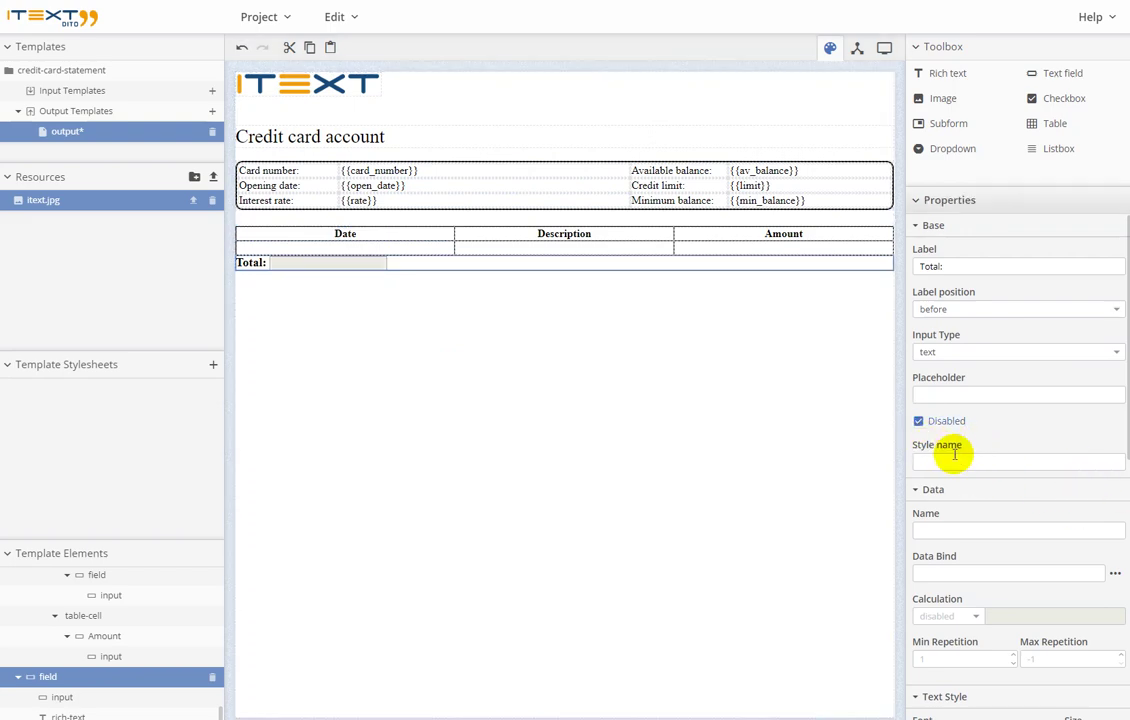
pyautogui.scroll(-2, 984, 543)
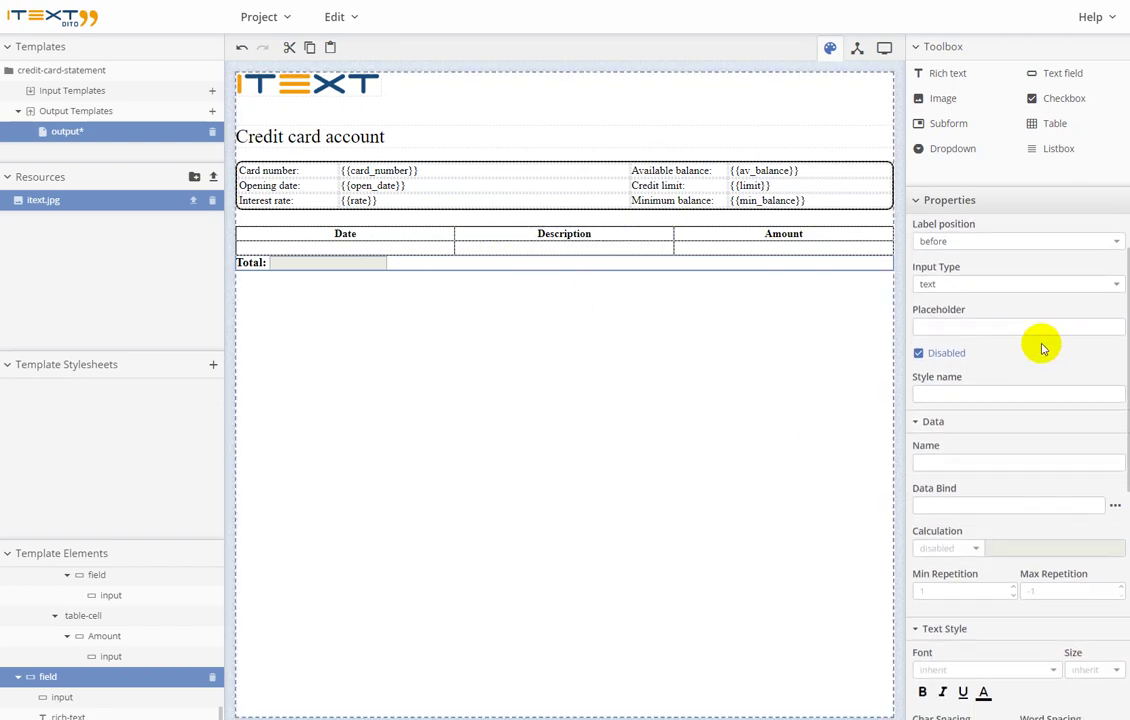
pyautogui.scroll(-3, 1033, 555)
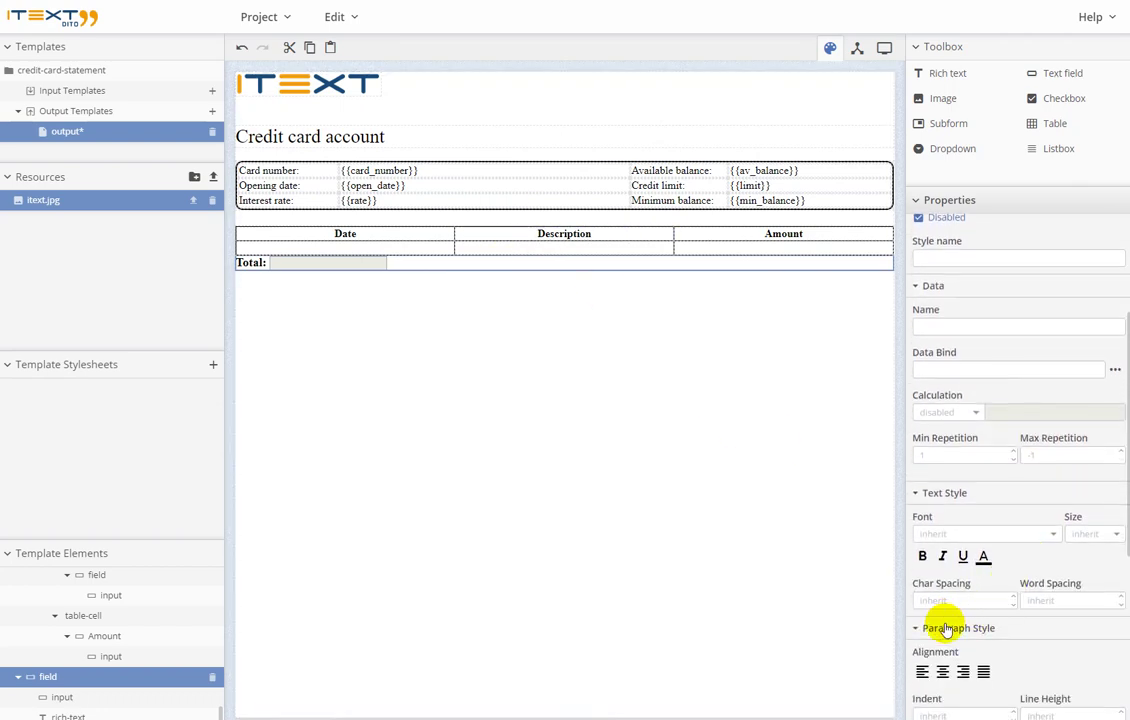
pyautogui.click(960, 674)
# - Edit the Total field's margins individually, setting the top margin to 12px and the right margin to auto
pyautogui.scroll(3, 977, 520)
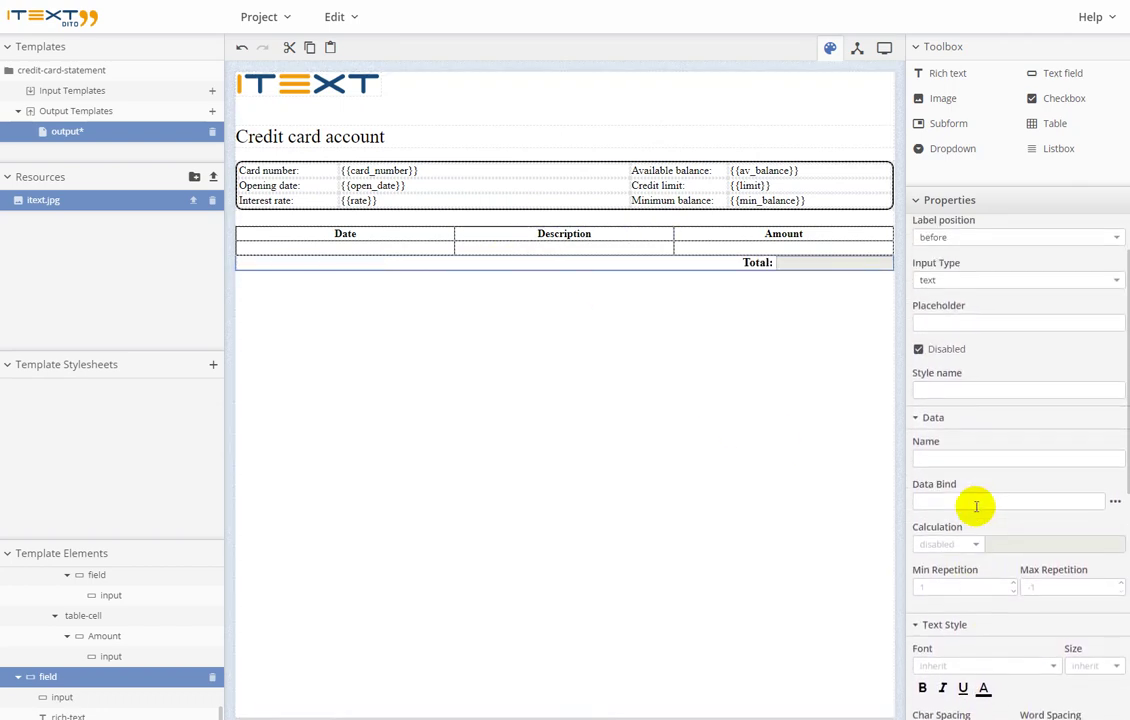
pyautogui.scroll(-8, 968, 505)
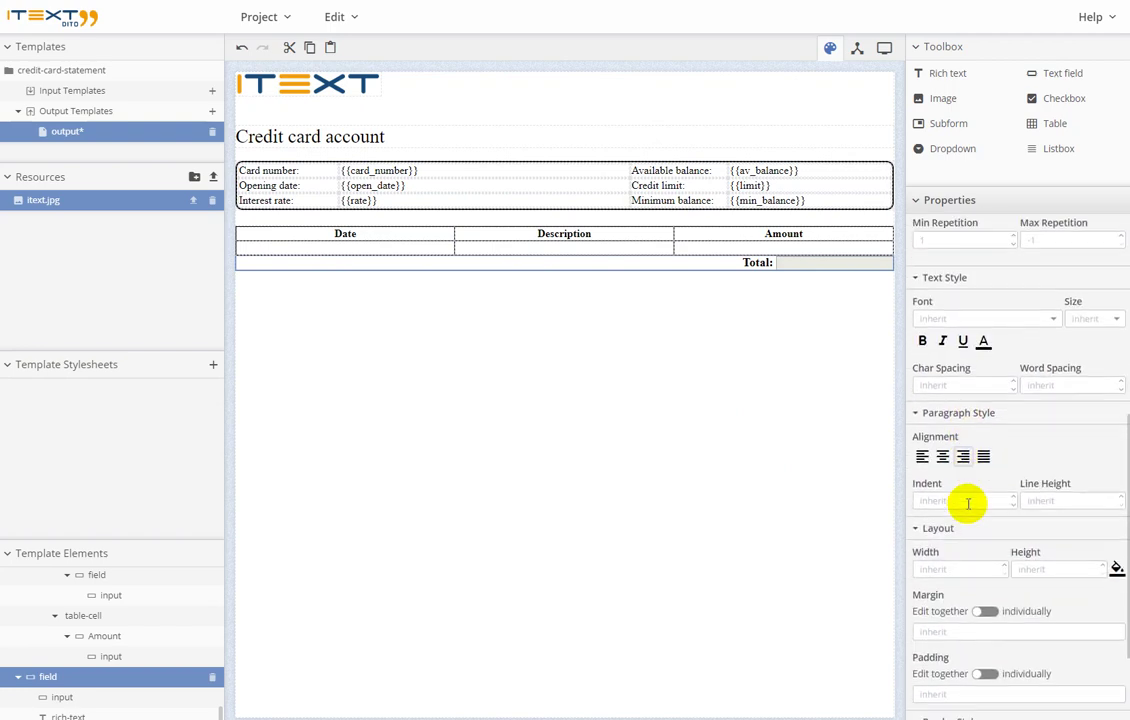
pyautogui.scroll(-1, 968, 503)
pyautogui.click(985, 554)
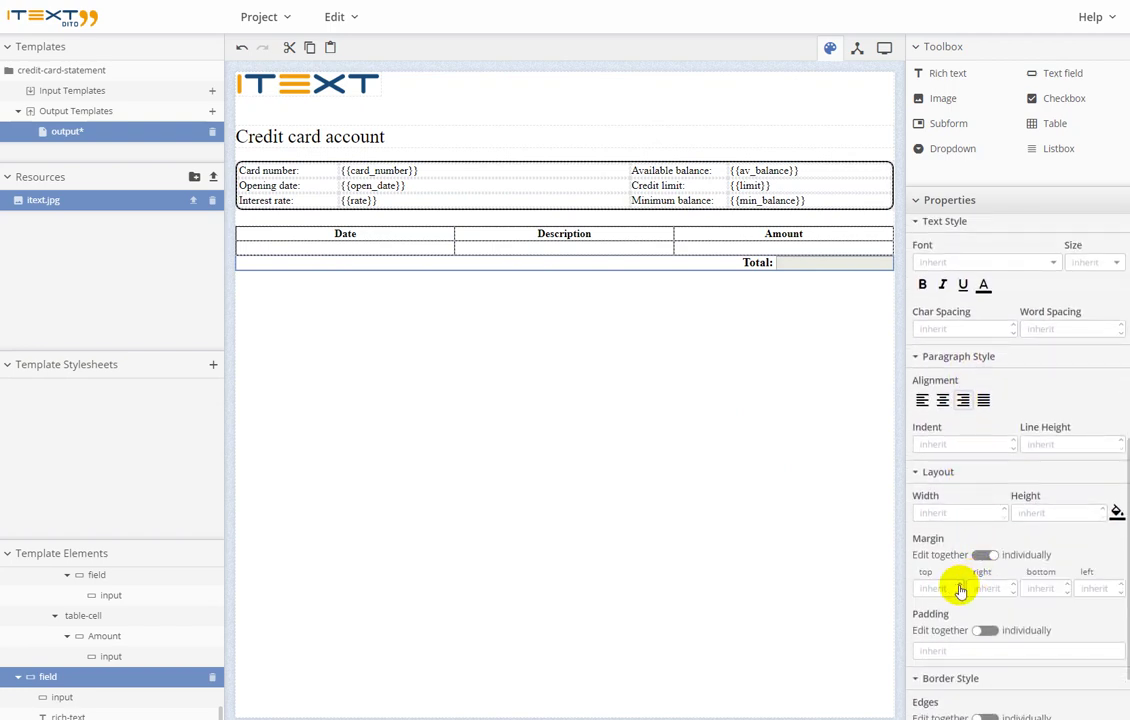
pyautogui.click(935, 588)
pyautogui.write('10px')
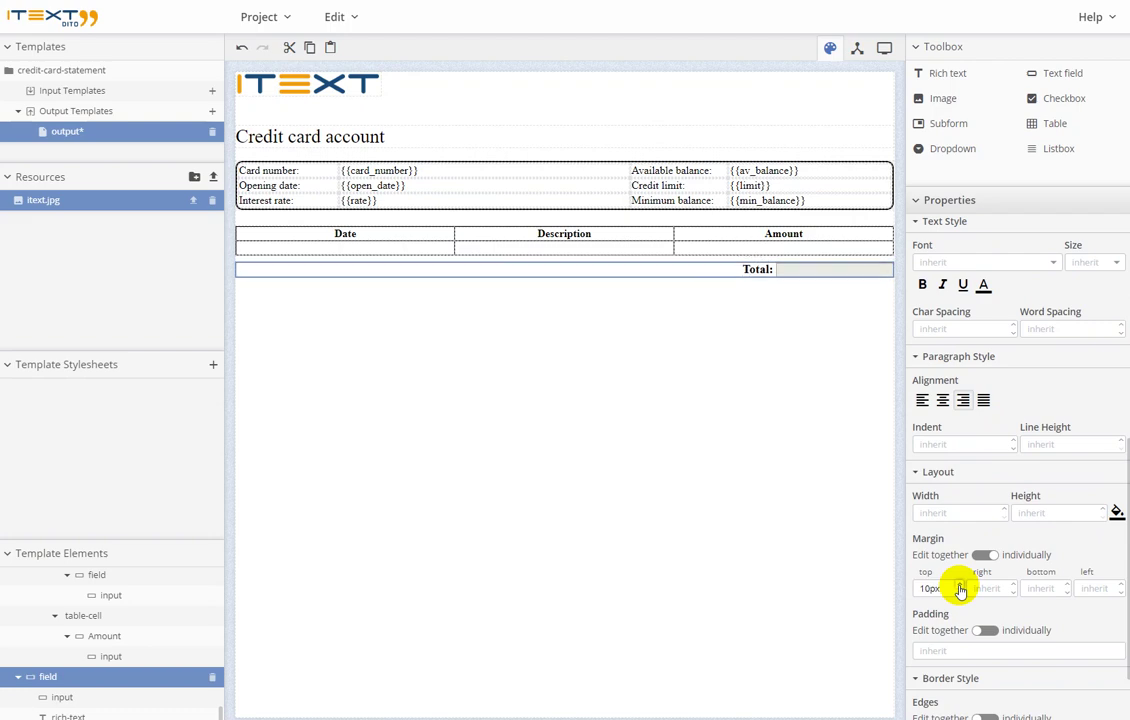
pyautogui.click(958, 585)
pyautogui.click(958, 585)
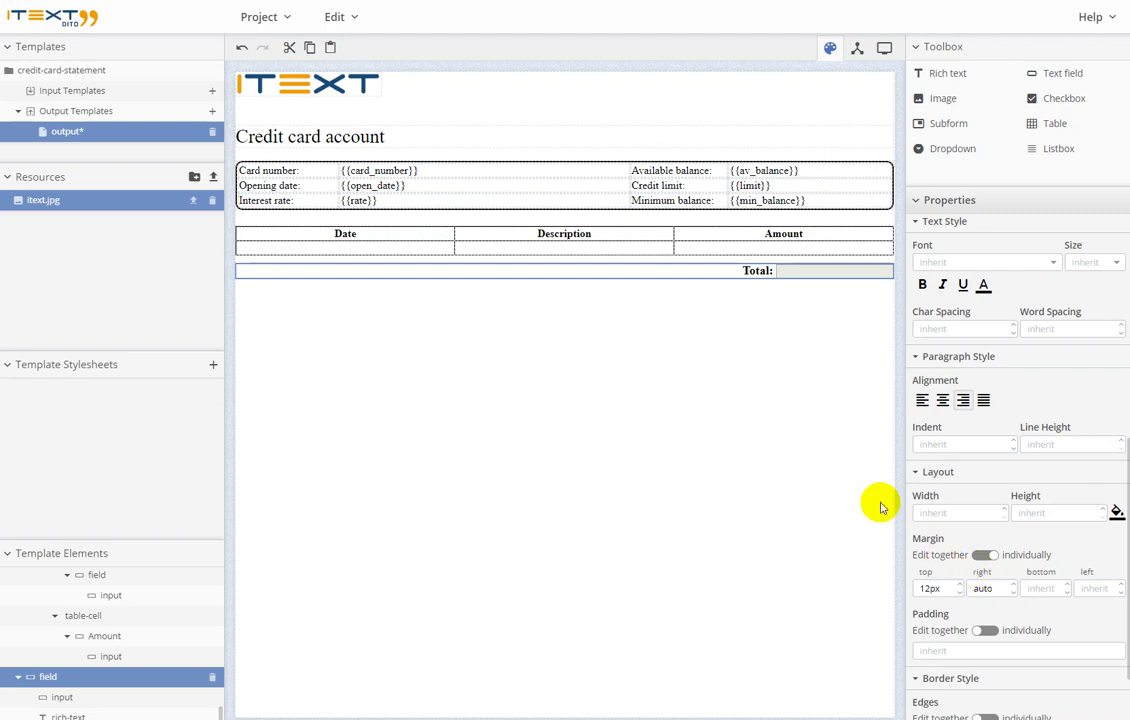
# - Make the Total field calculate the sum of Amount[*] and set its display format to num('$#.########', 'en-us')
pyautogui.scroll(5, 1006, 487)
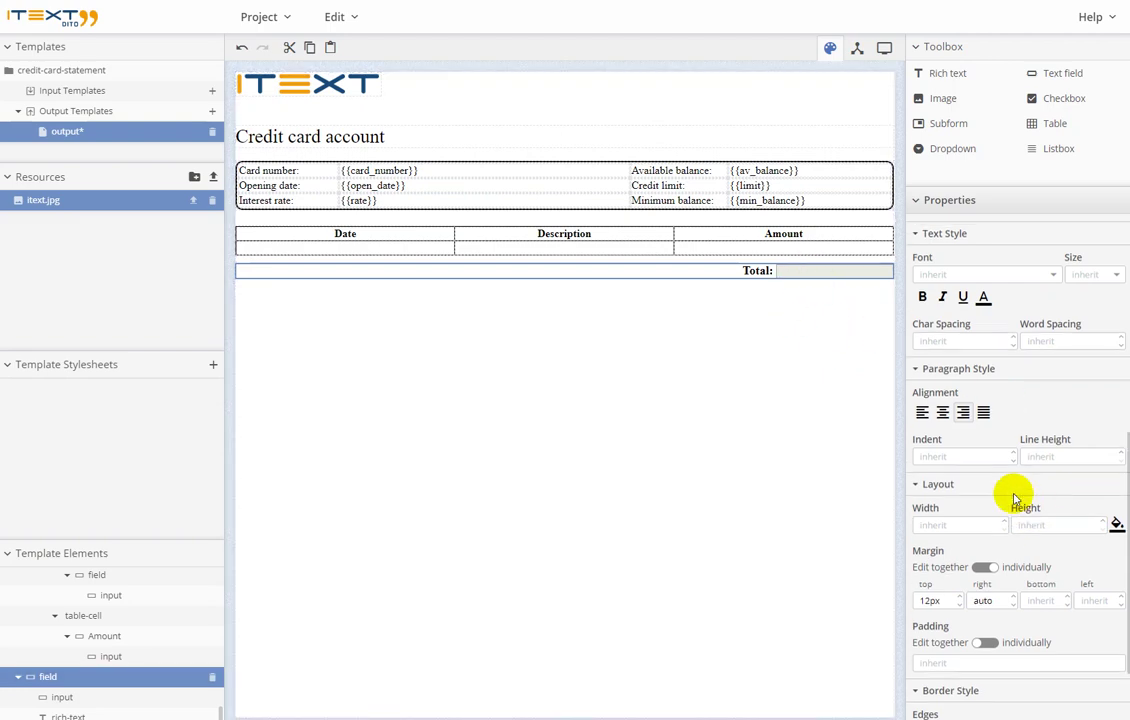
pyautogui.scroll(2, 1004, 484)
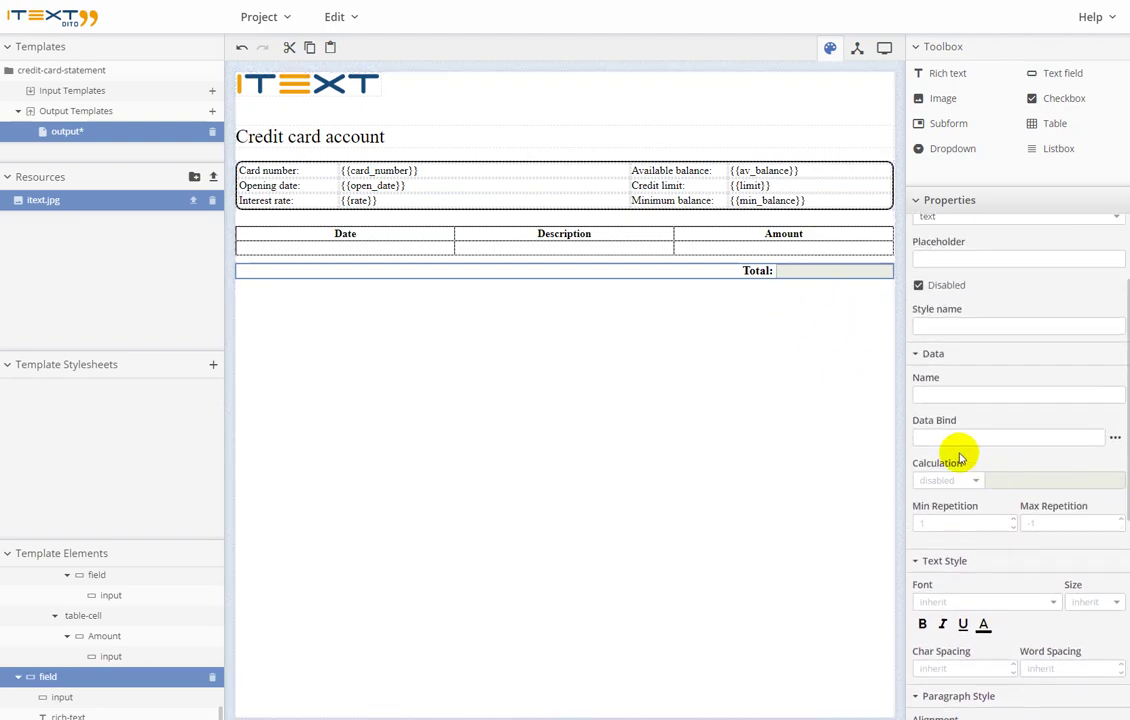
pyautogui.click(980, 485)
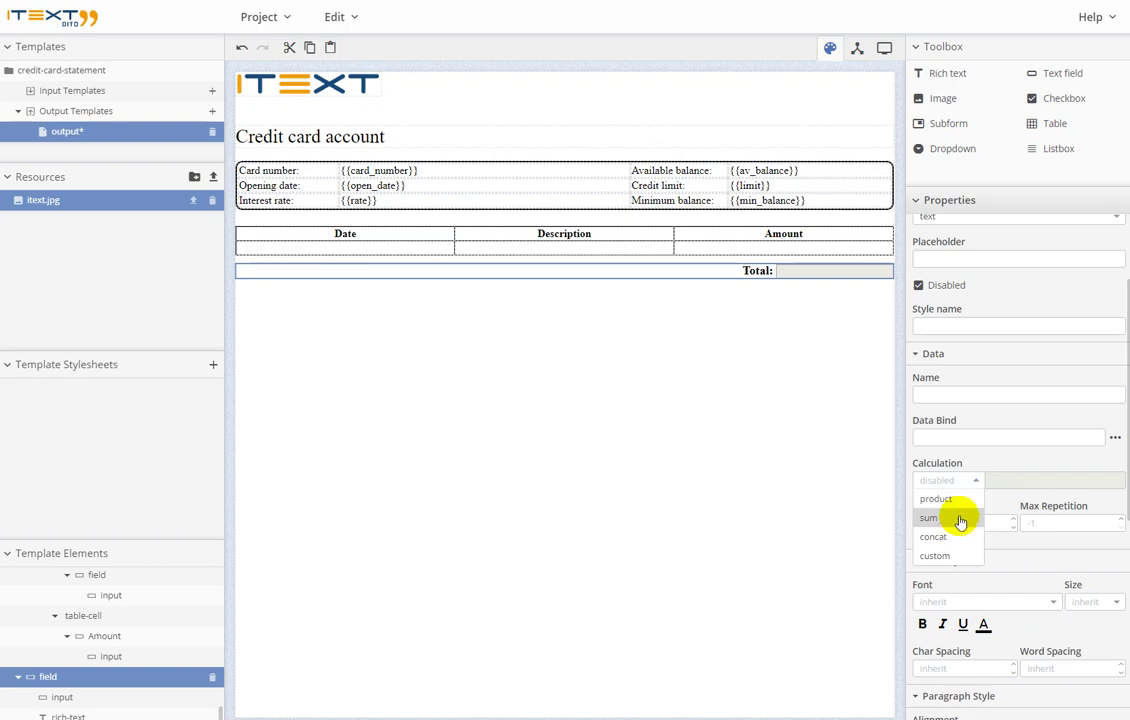
pyautogui.click(965, 516)
pyautogui.click(1003, 525)
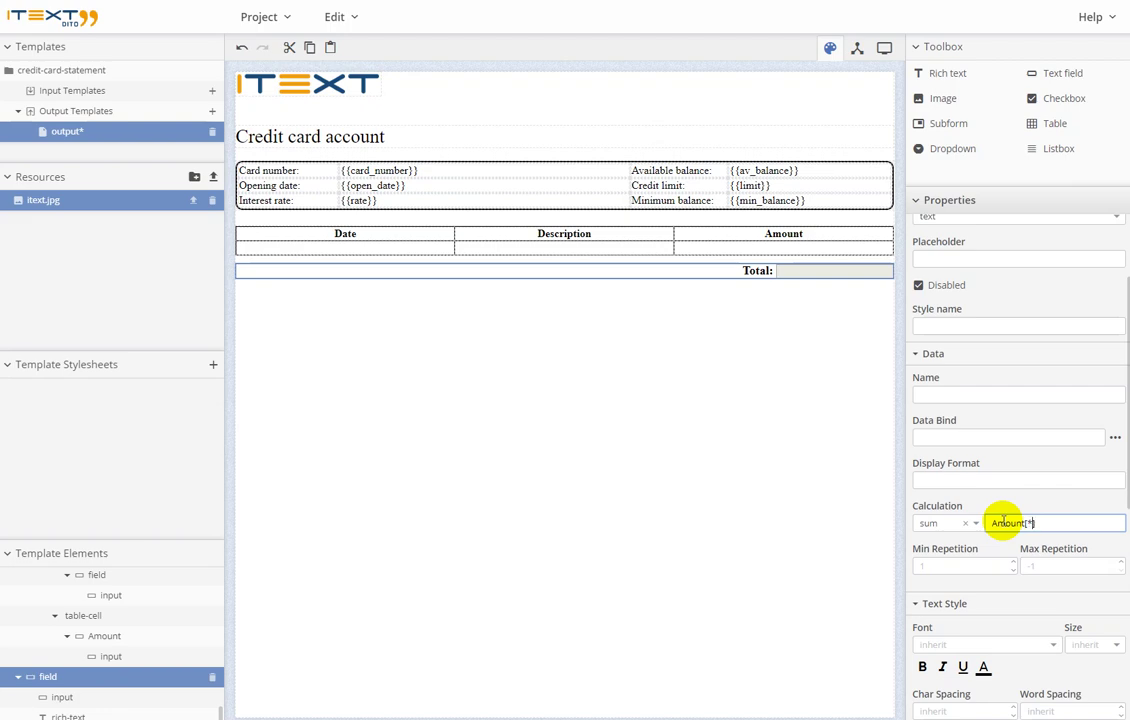
pyautogui.click(998, 480)
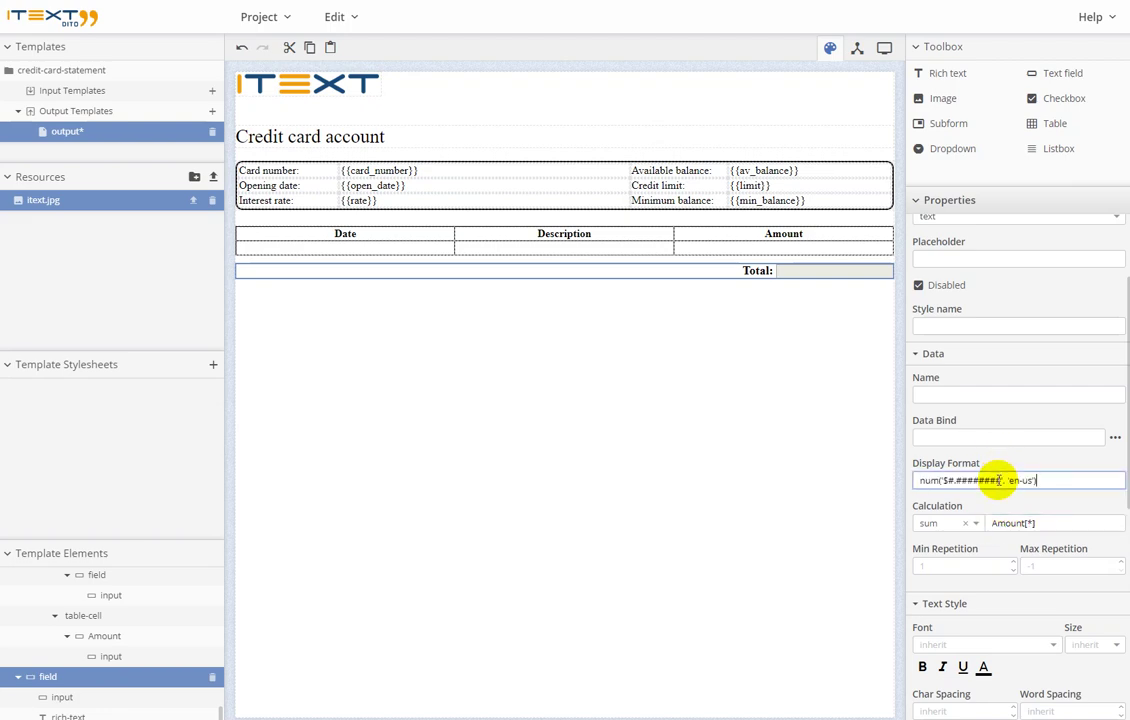
pyautogui.press('Return')
pyautogui.scroll(3, 966, 422)
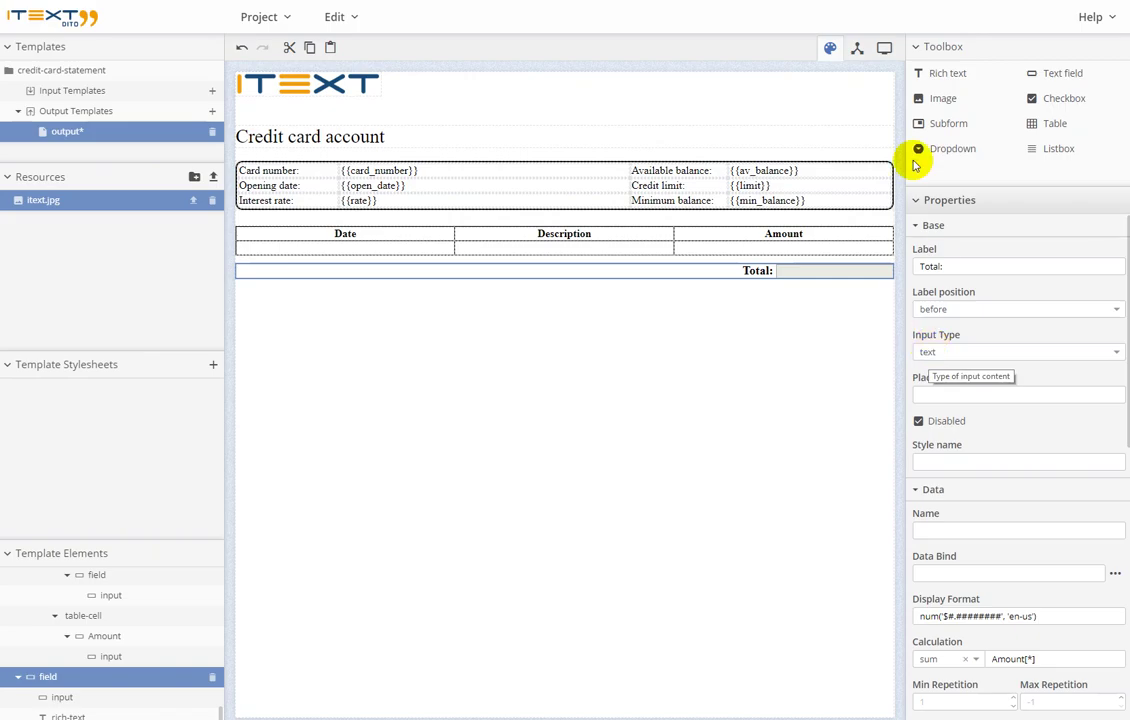
# - Save the output template and preview the statement as a PDF with the data1.json sample
pyautogui.click(884, 48)
pyautogui.click(677, 385)
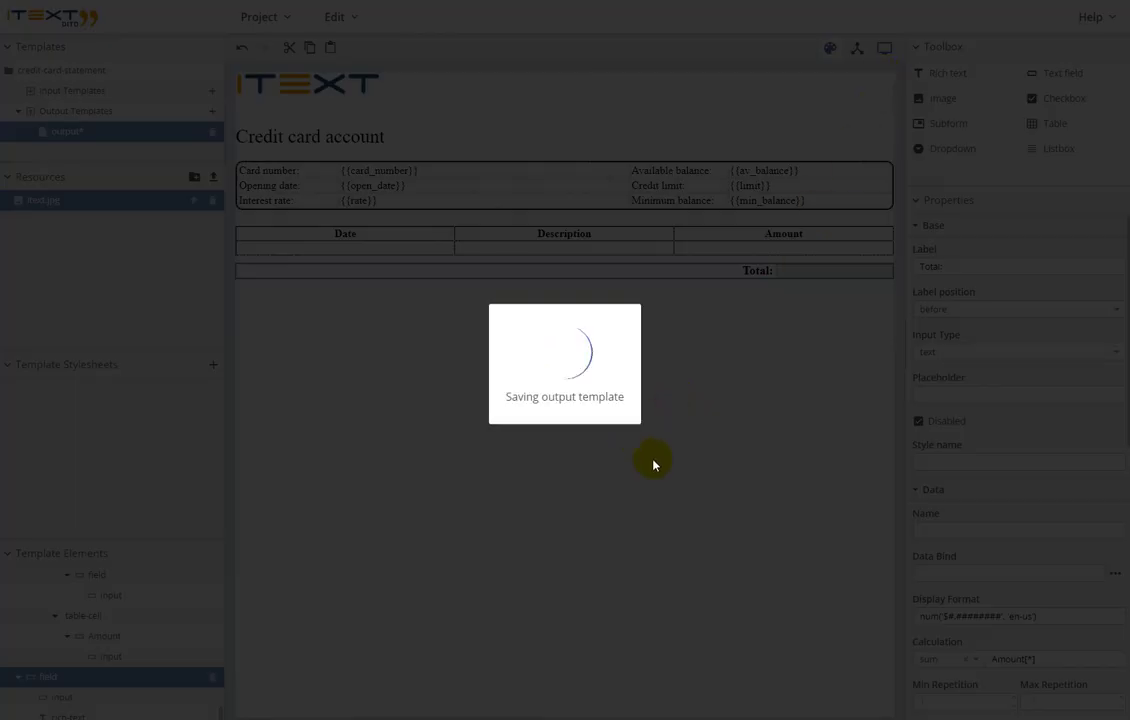
pyautogui.click(716, 187)
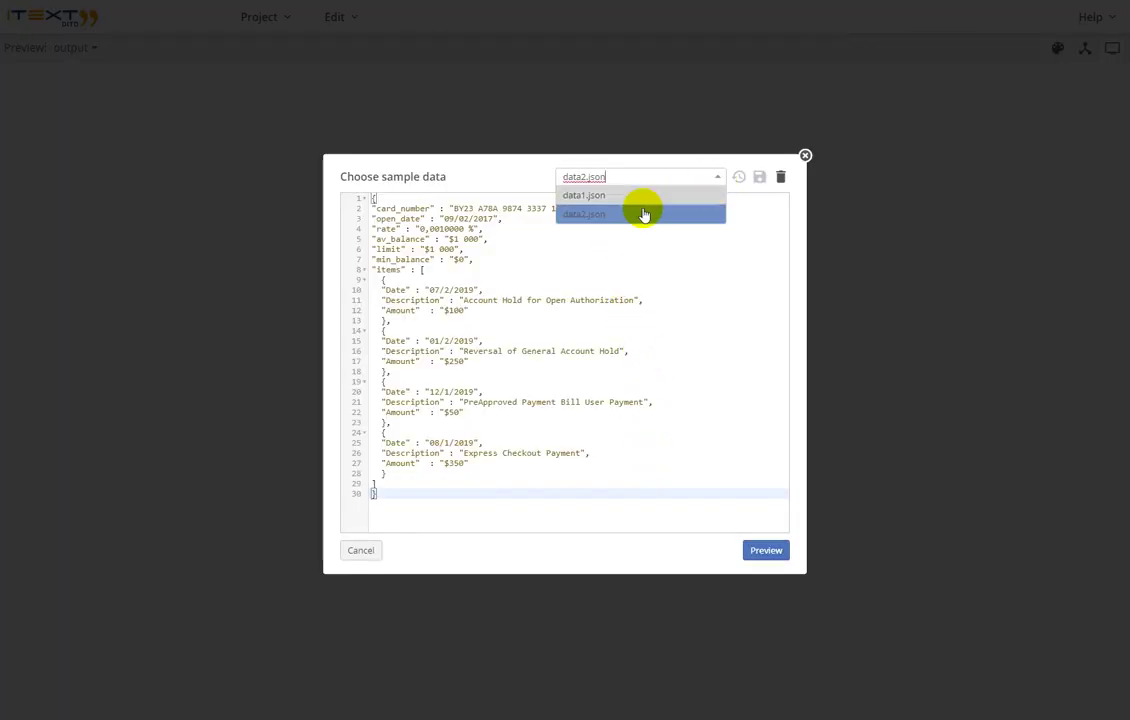
pyautogui.click(631, 212)
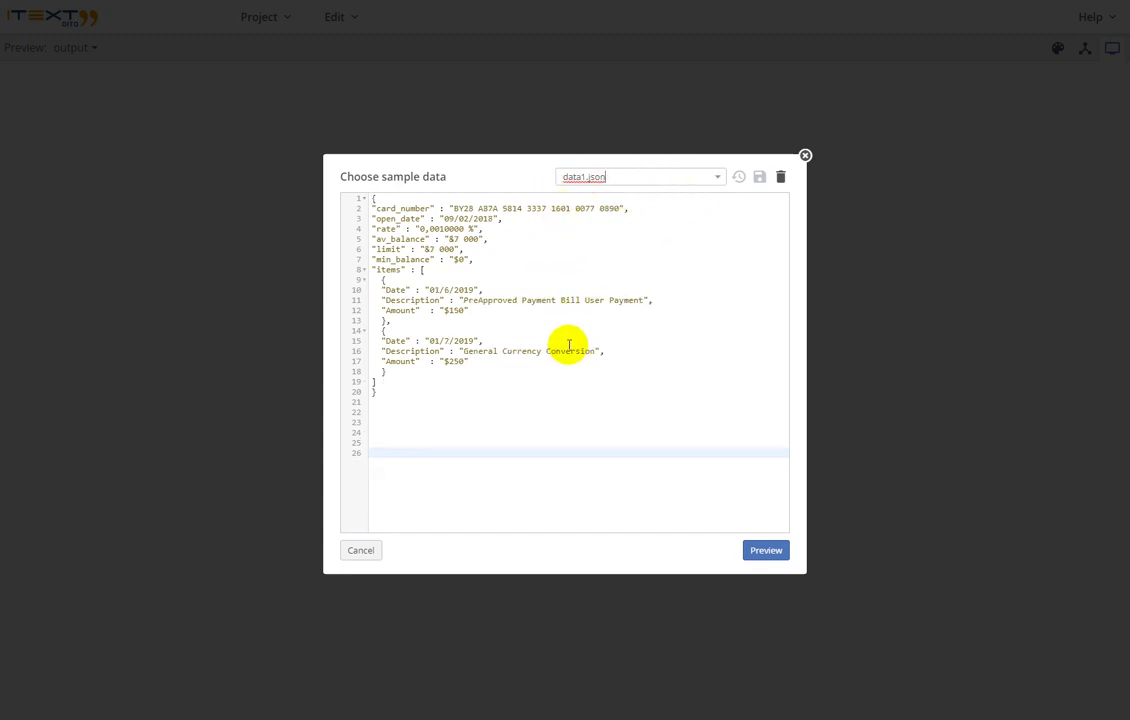
pyautogui.click(766, 552)
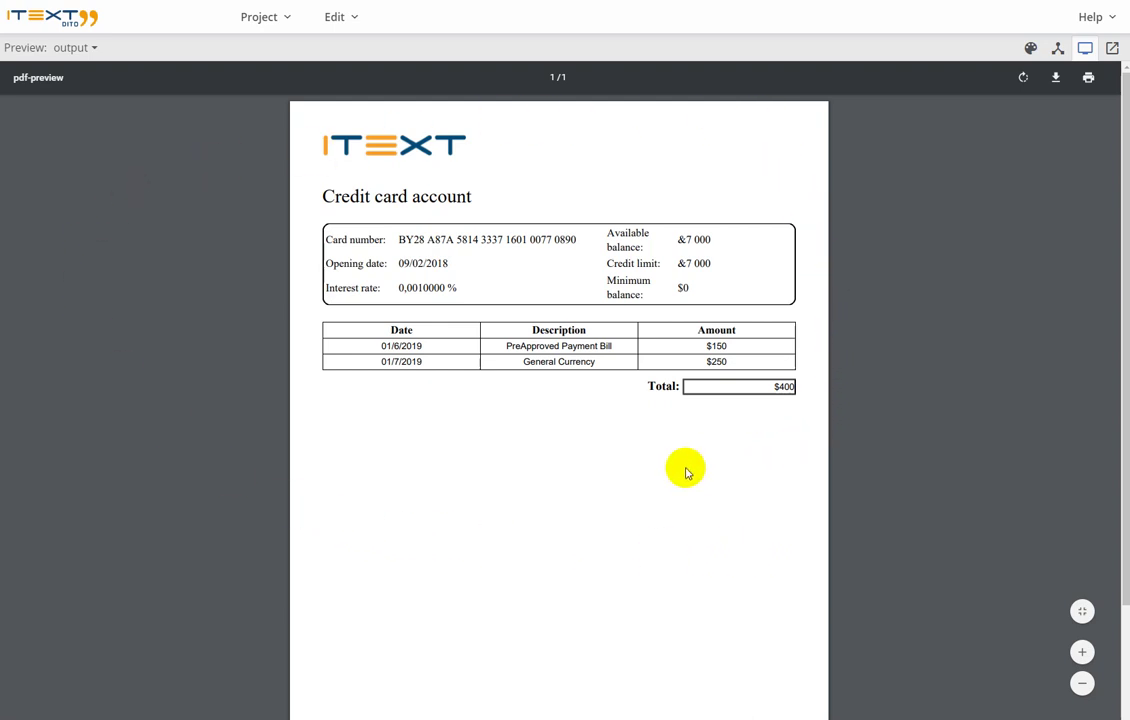
# - Return to the template design and preview the statement again with the data2.json sample
pyautogui.click(1031, 50)
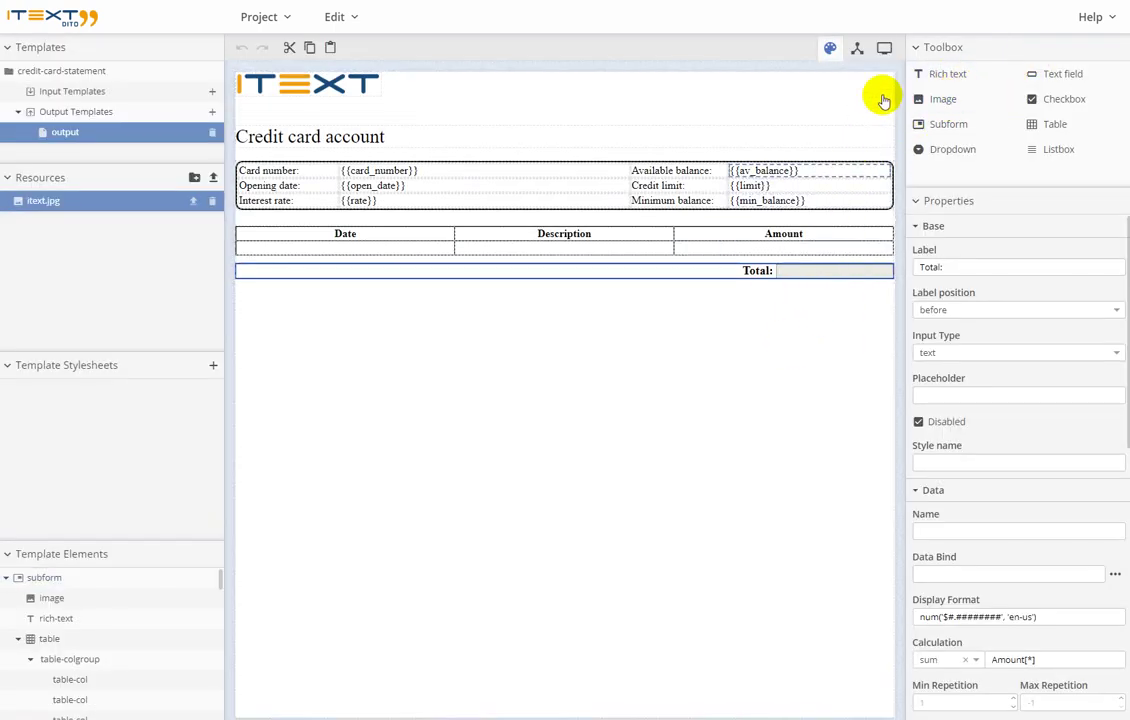
pyautogui.click(886, 55)
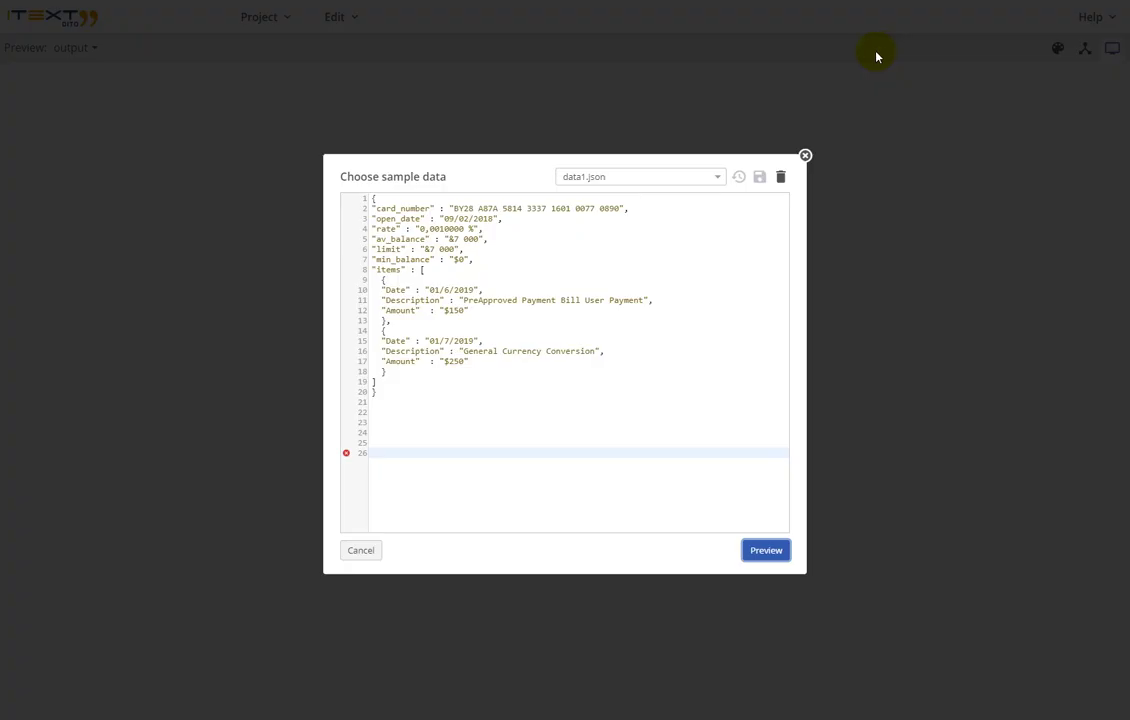
pyautogui.click(717, 180)
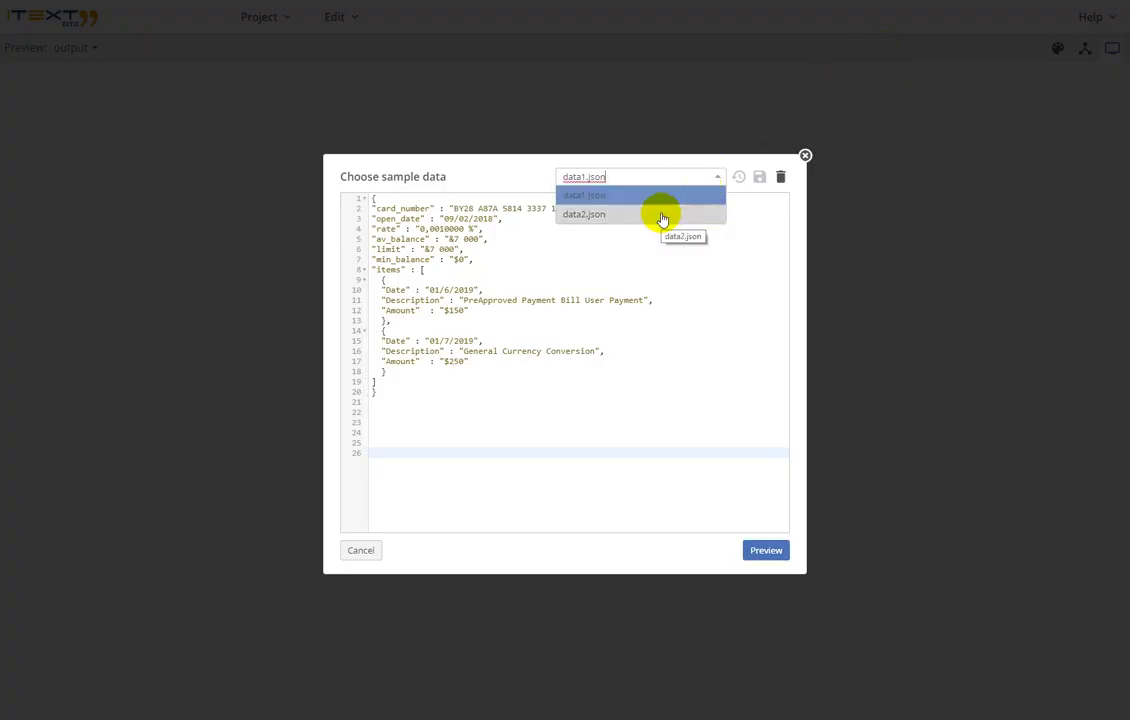
pyautogui.click(662, 215)
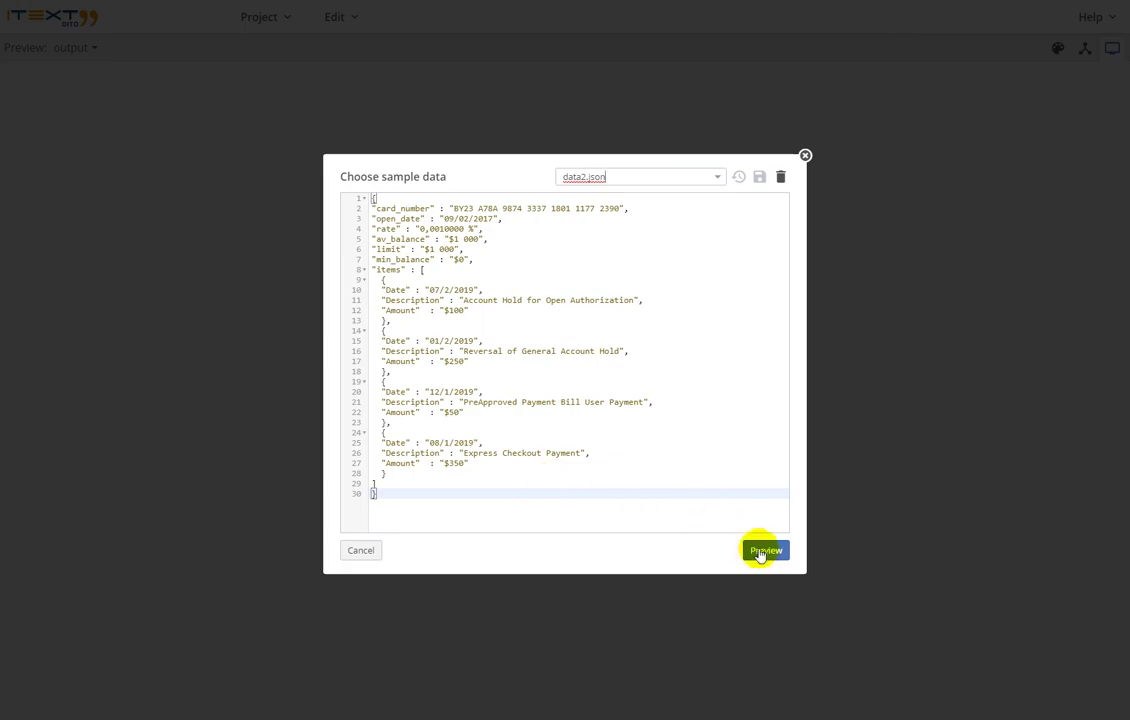
pyautogui.click(764, 551)
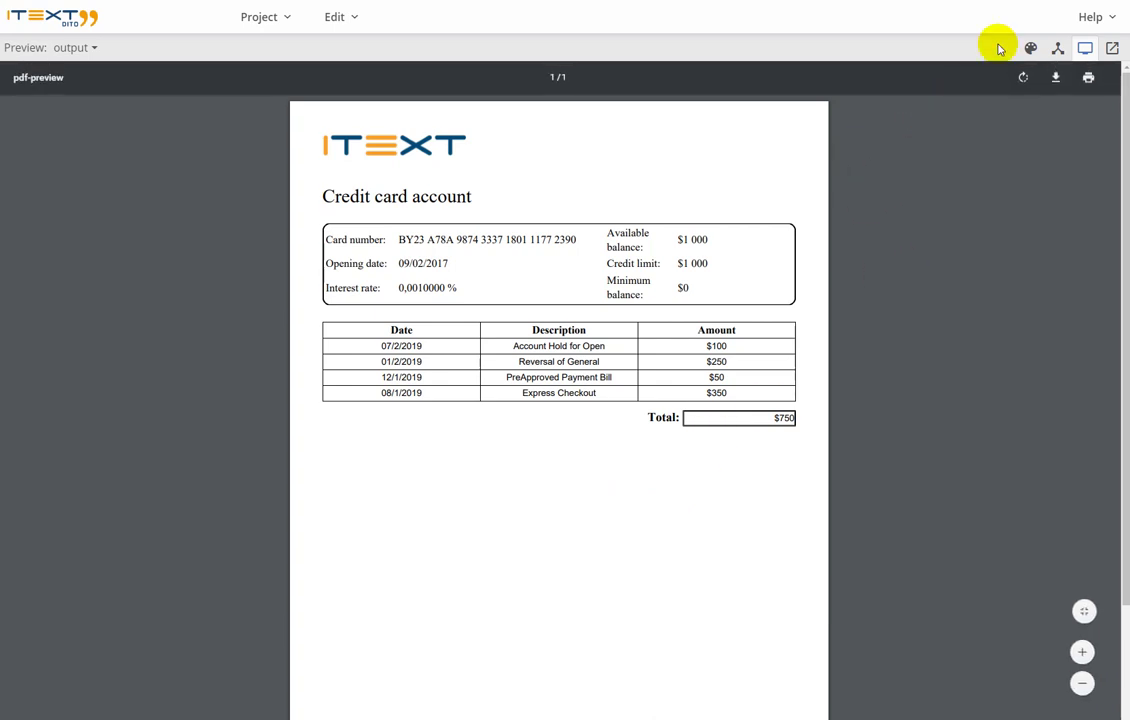
# - Add a rich text element beneath the Total field reading "Total page number:" followed by a page counter of type total page count
pyautogui.click(1032, 50)
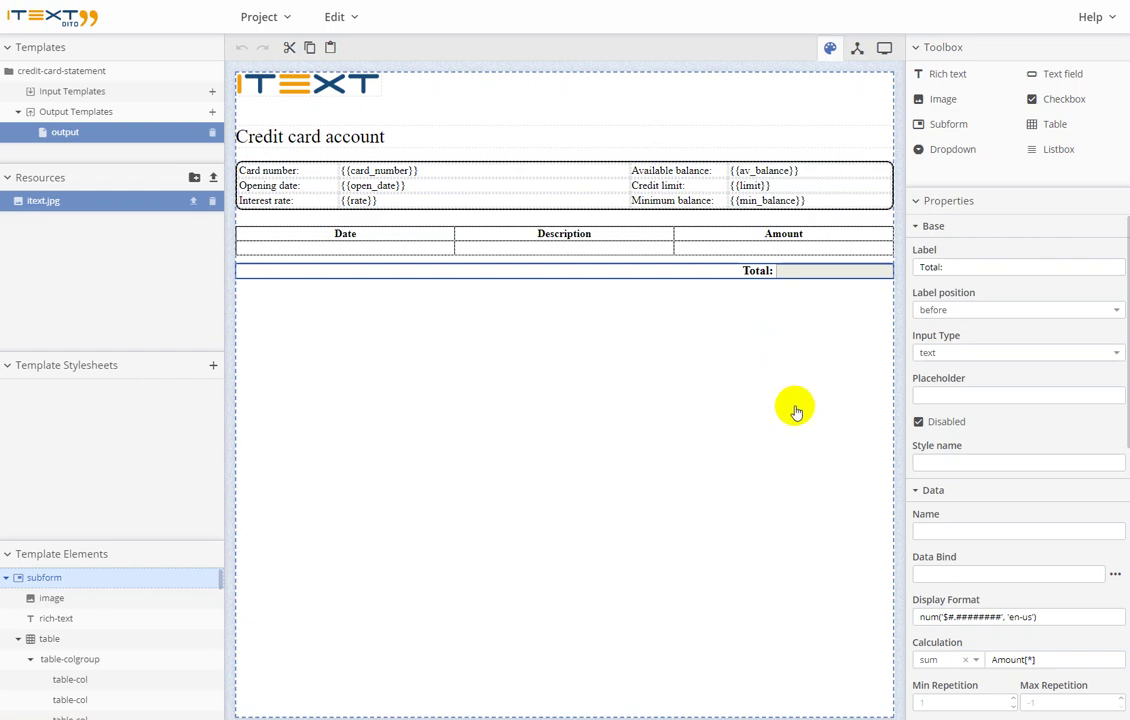
pyautogui.click(795, 412)
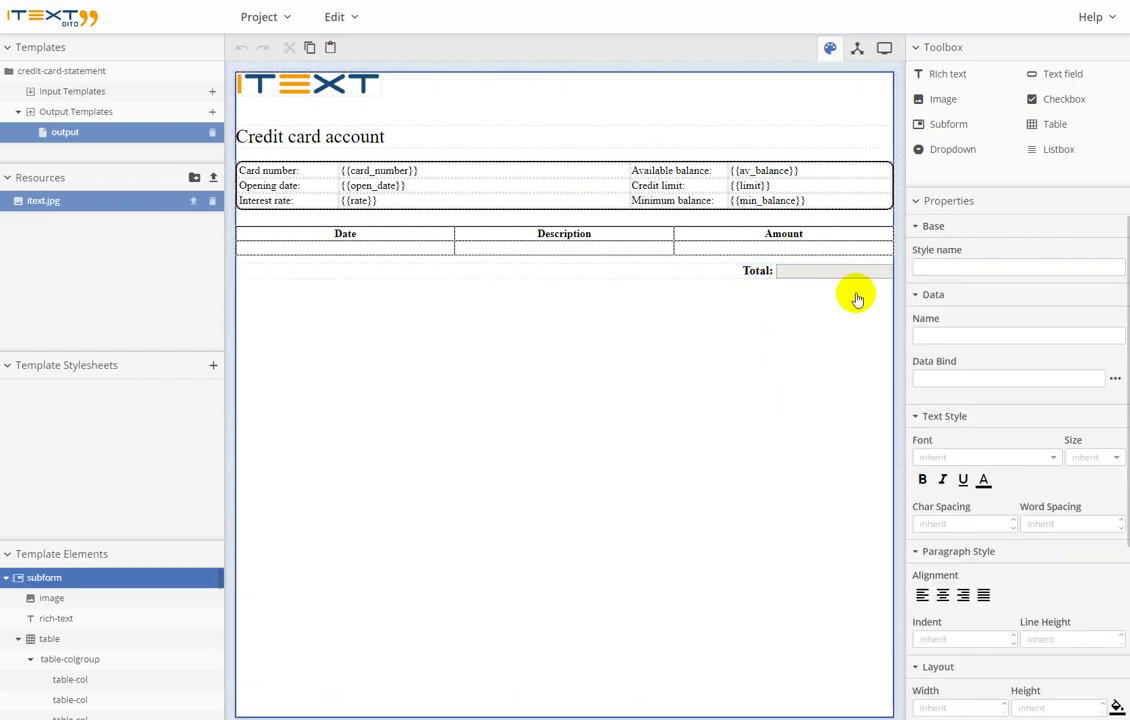
pyautogui.click(966, 78)
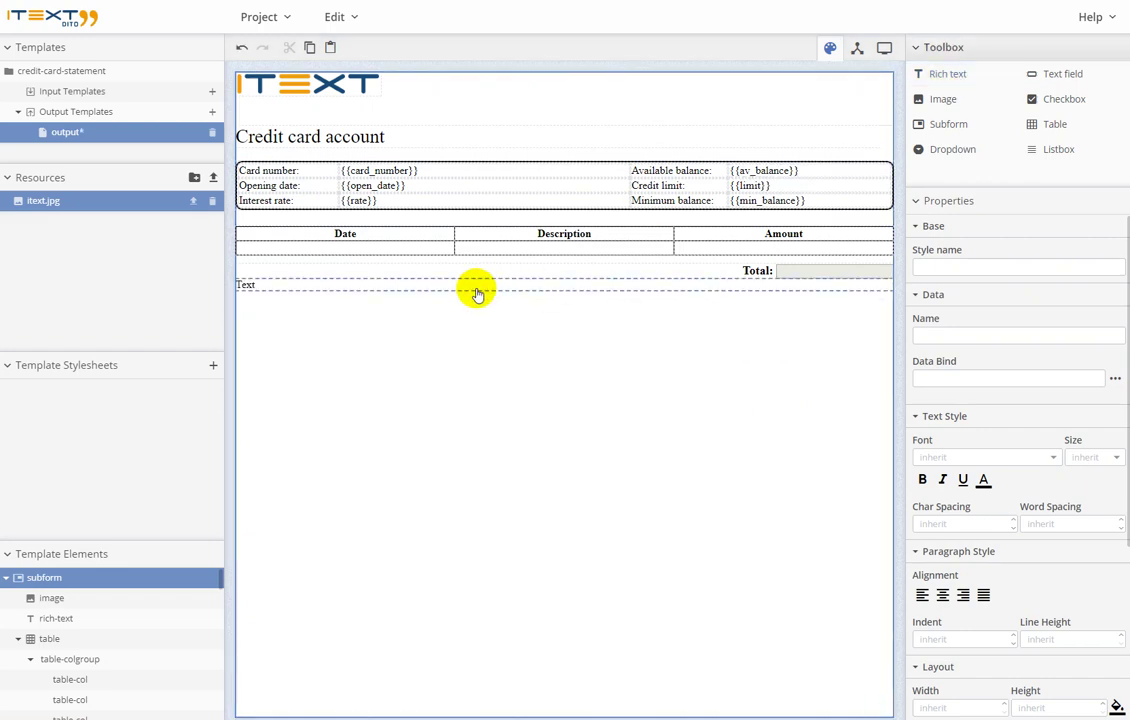
pyautogui.doubleClick(477, 287)
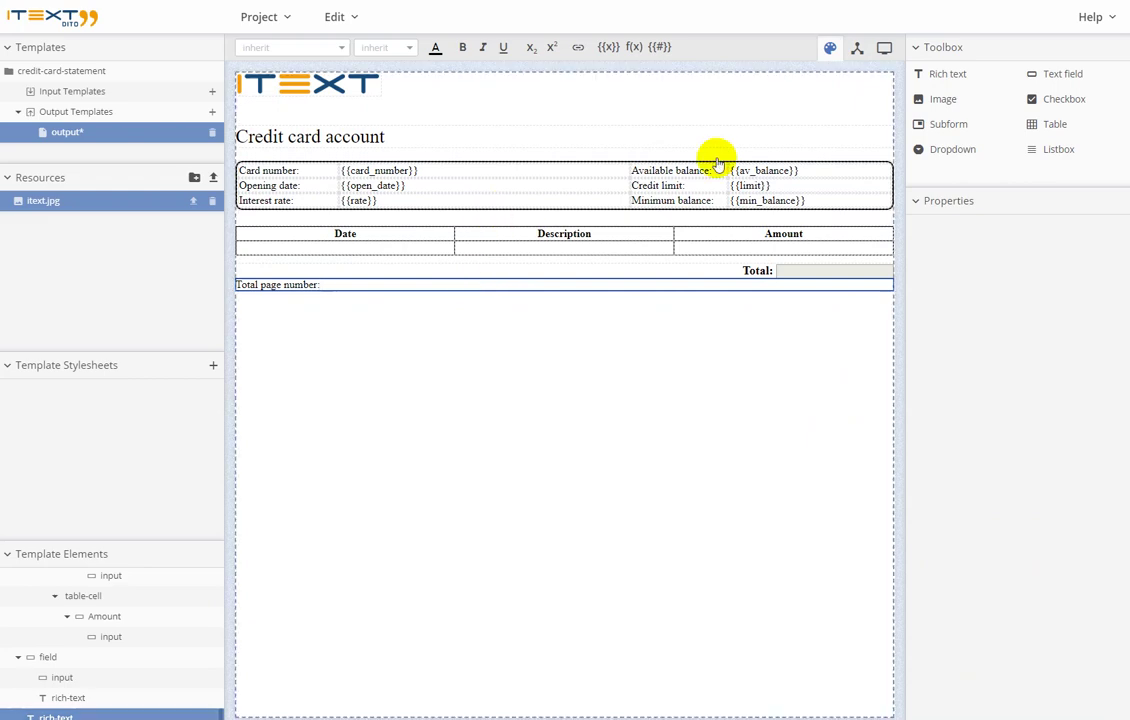
pyautogui.click(660, 47)
pyautogui.click(1047, 266)
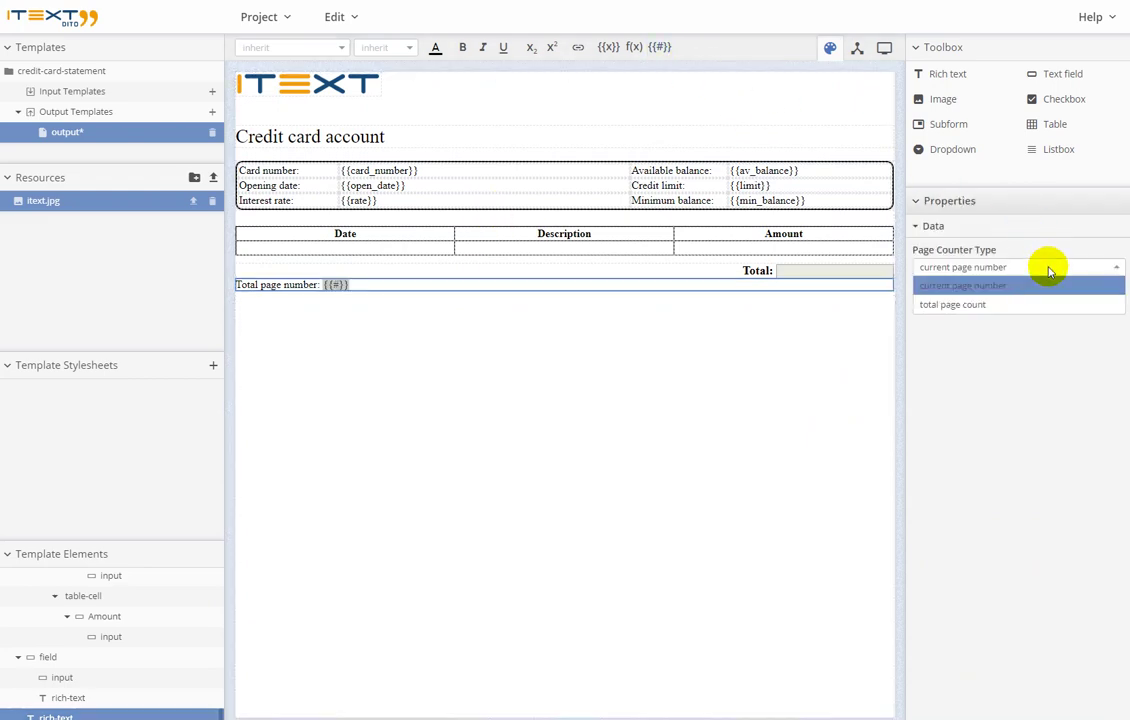
pyautogui.click(995, 305)
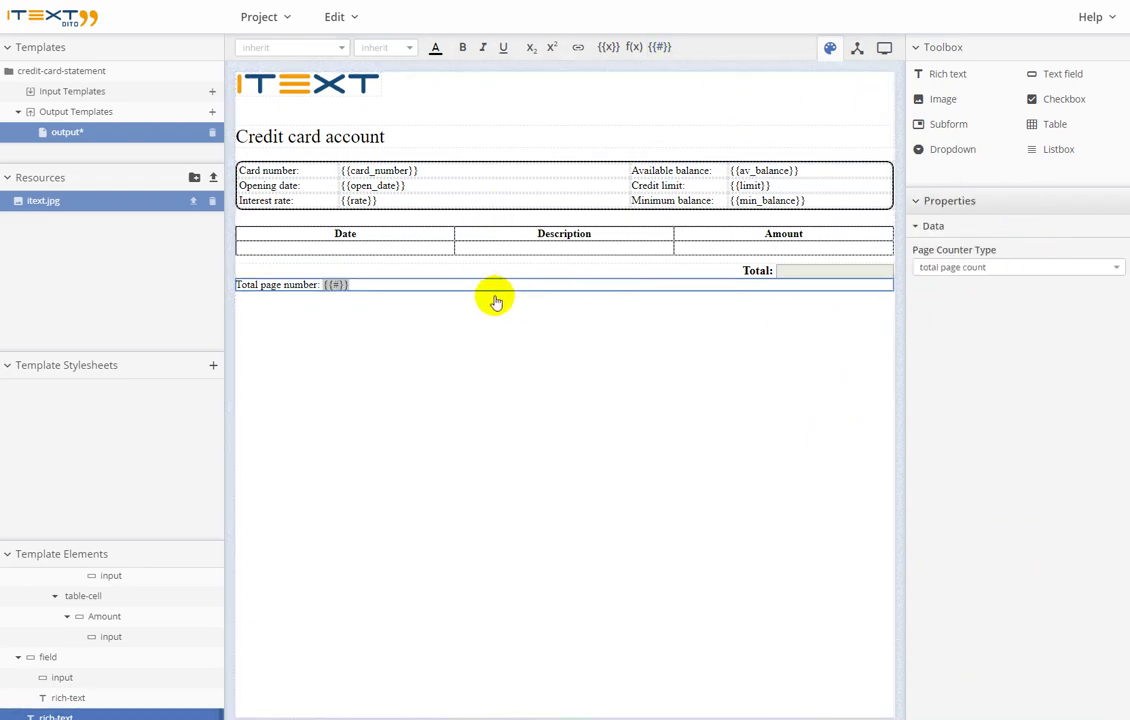
# - Align the page number text to the right and set its top margin to 260px, editing its margins individually
pyautogui.click(433, 298)
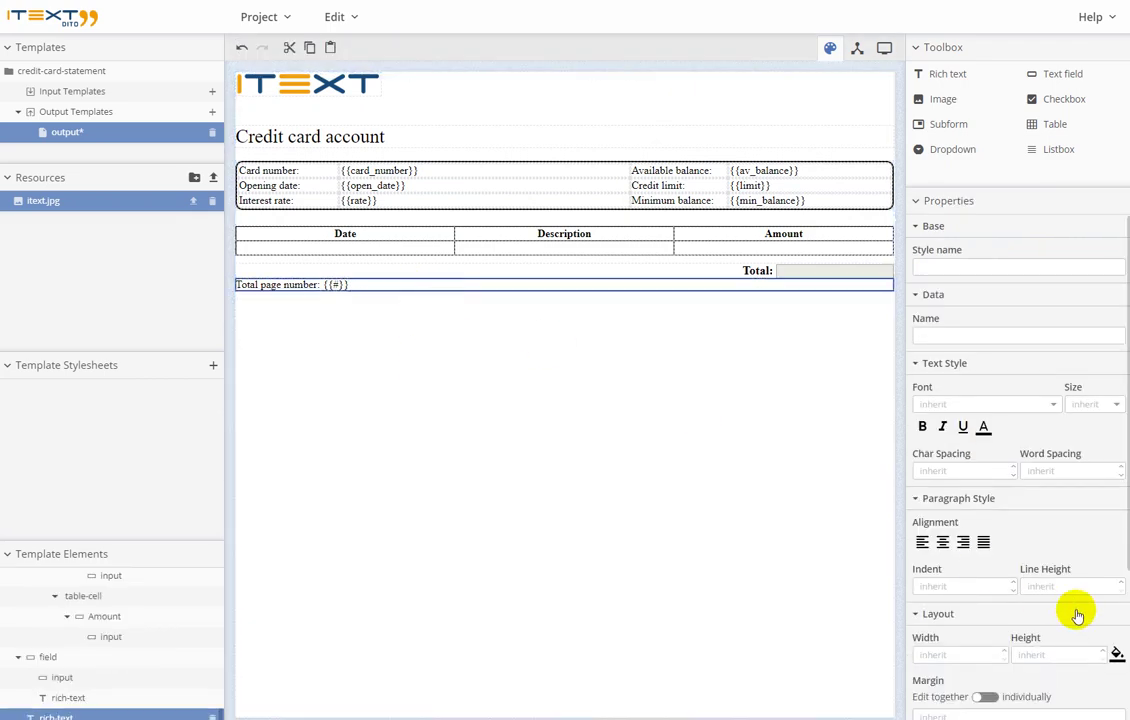
pyautogui.click(961, 547)
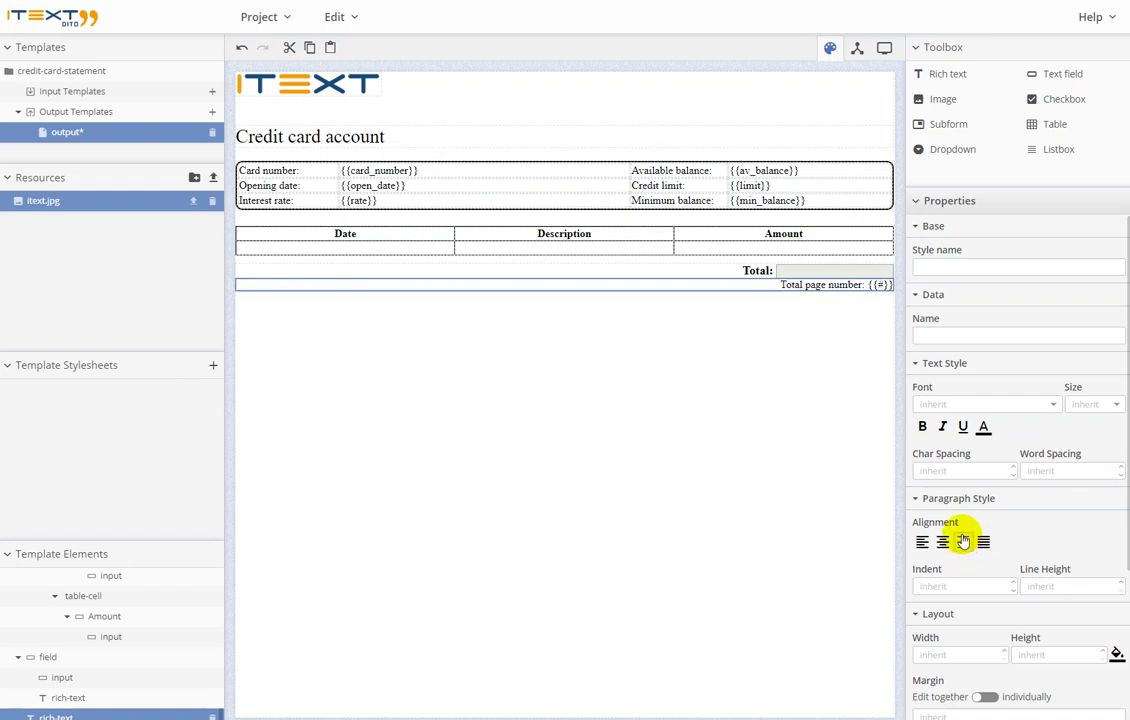
pyautogui.scroll(-1, 1020, 570)
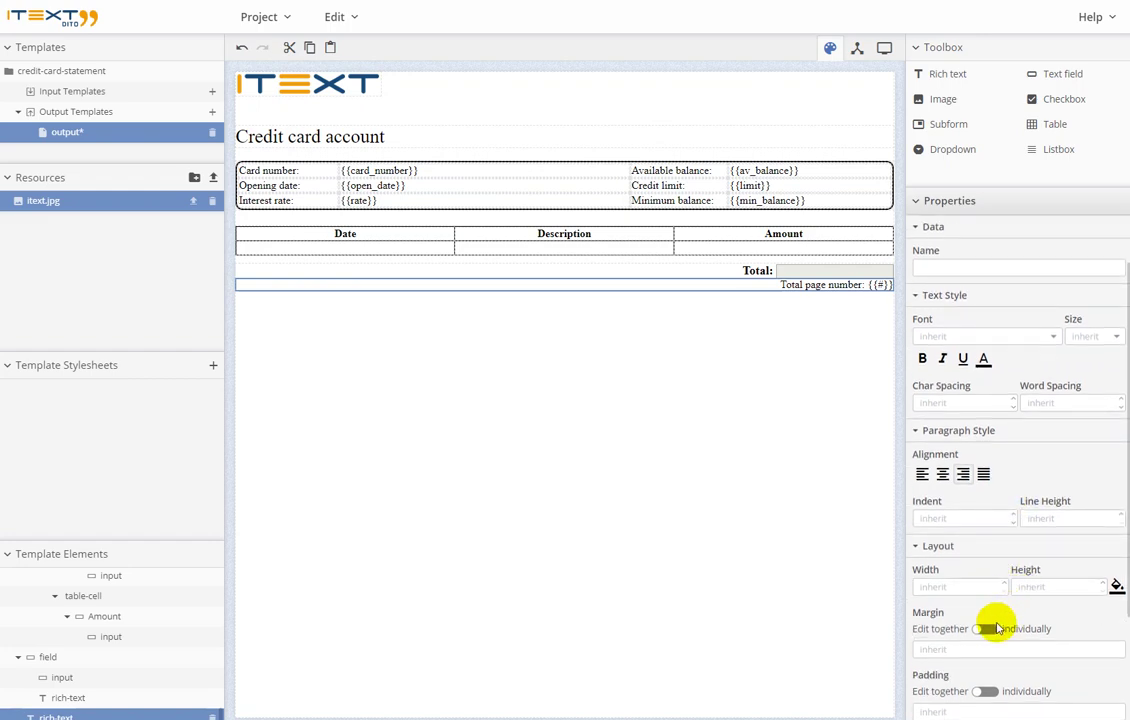
pyautogui.click(988, 630)
pyautogui.scroll(-2, 1005, 615)
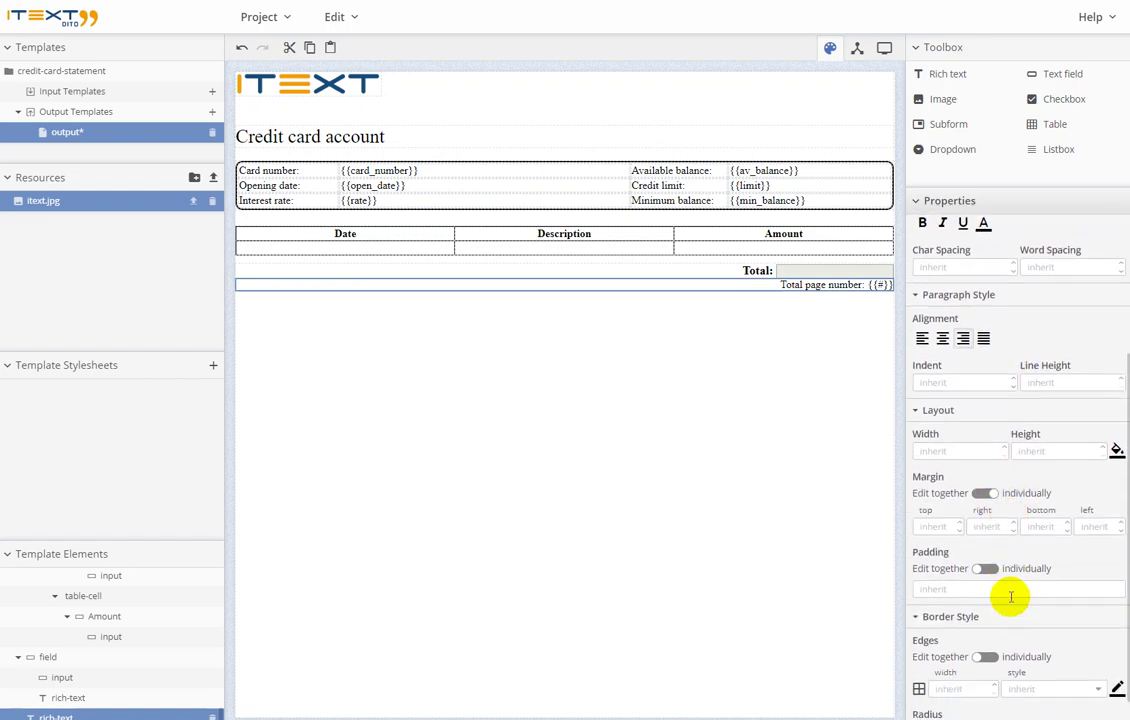
pyautogui.click(942, 525)
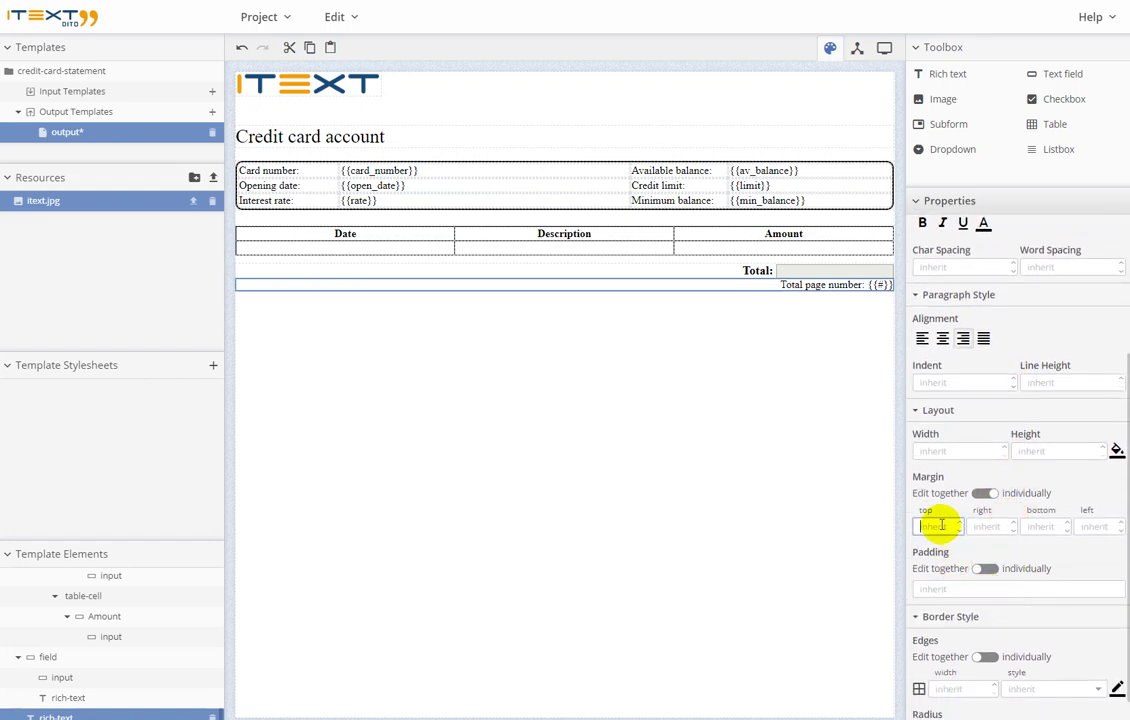
pyautogui.write('260px')
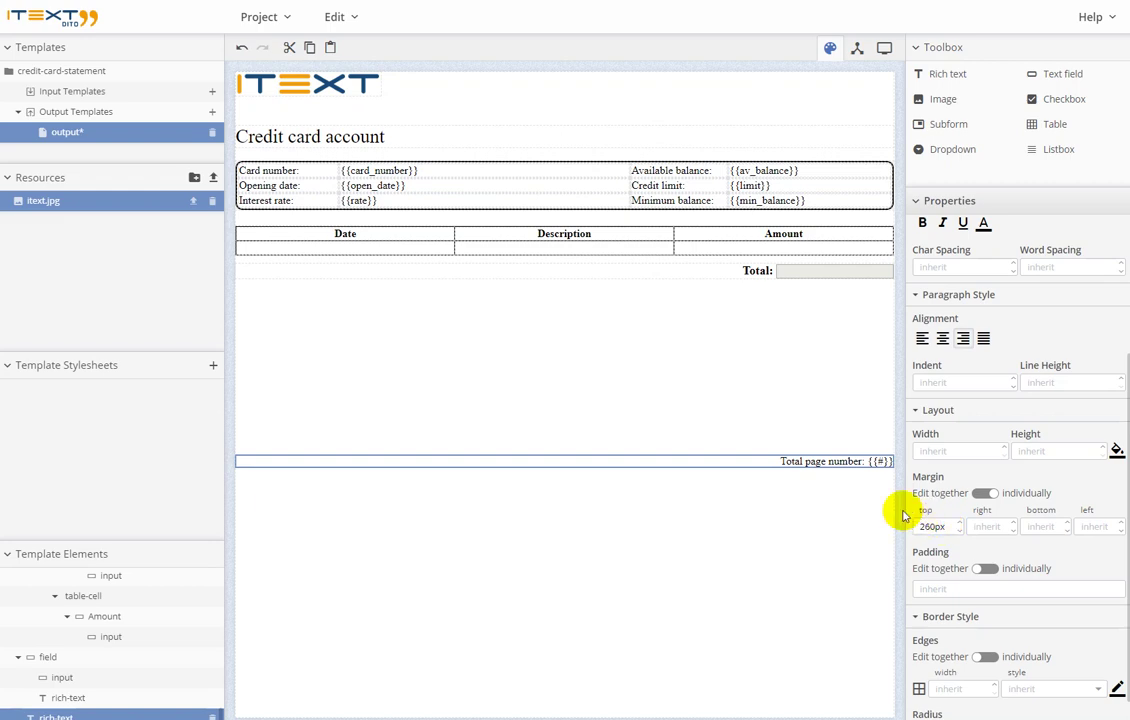
# - Create a new data sample named data.json from the copied JSON containing a long list of transactions
pyautogui.click(857, 50)
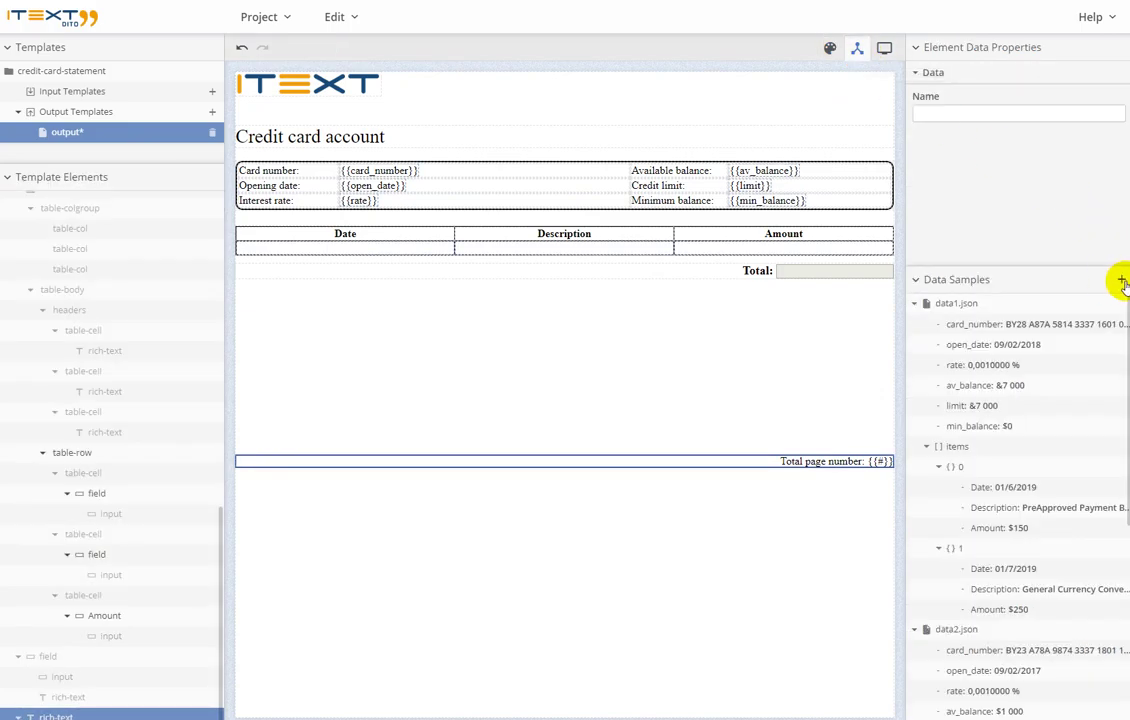
pyautogui.click(1119, 278)
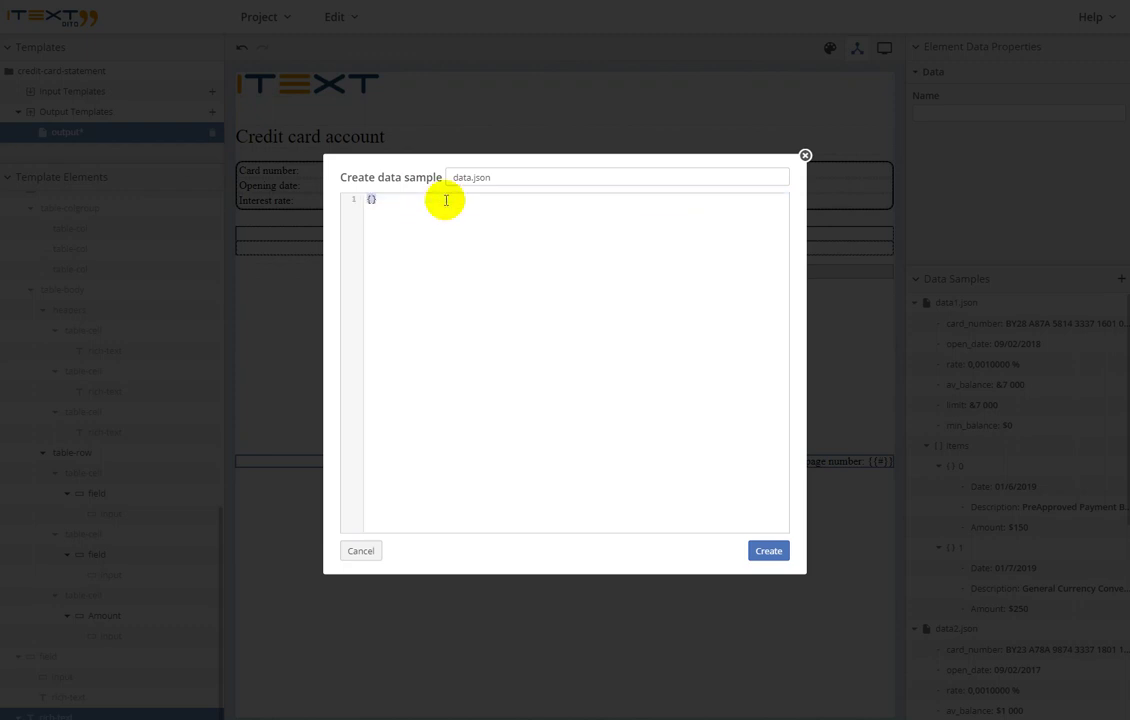
pyautogui.hotkey('ctrl', 'v')
pyautogui.scroll(5, 432, 383)
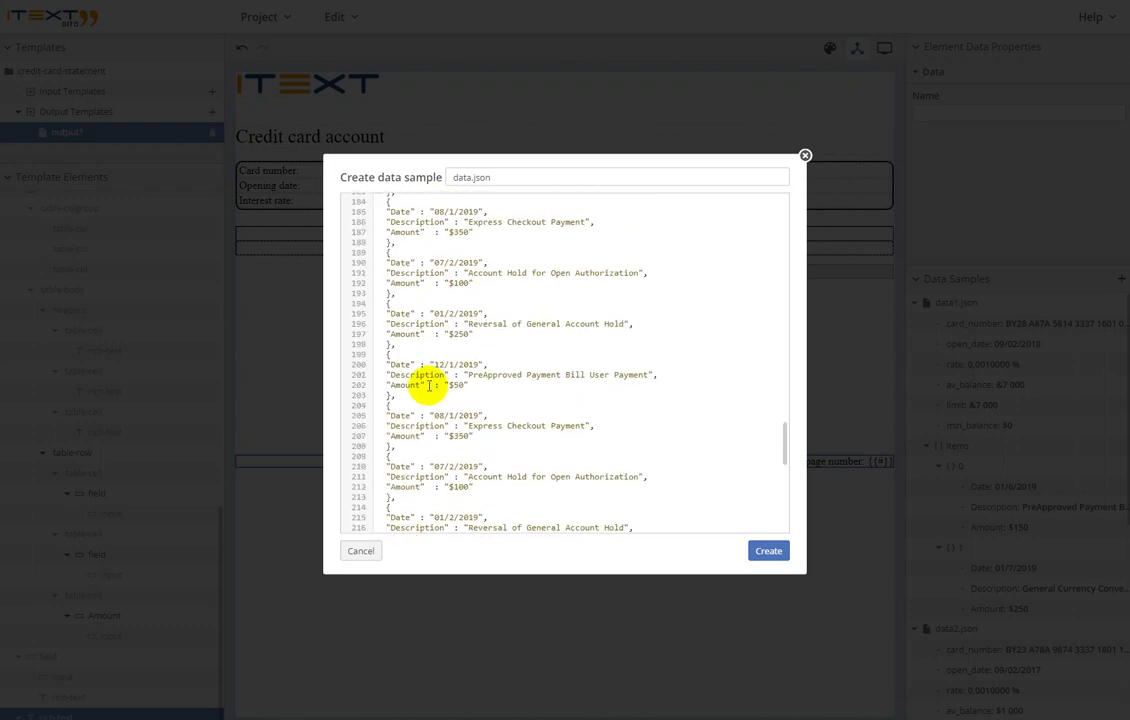
pyautogui.scroll(12, 428, 385)
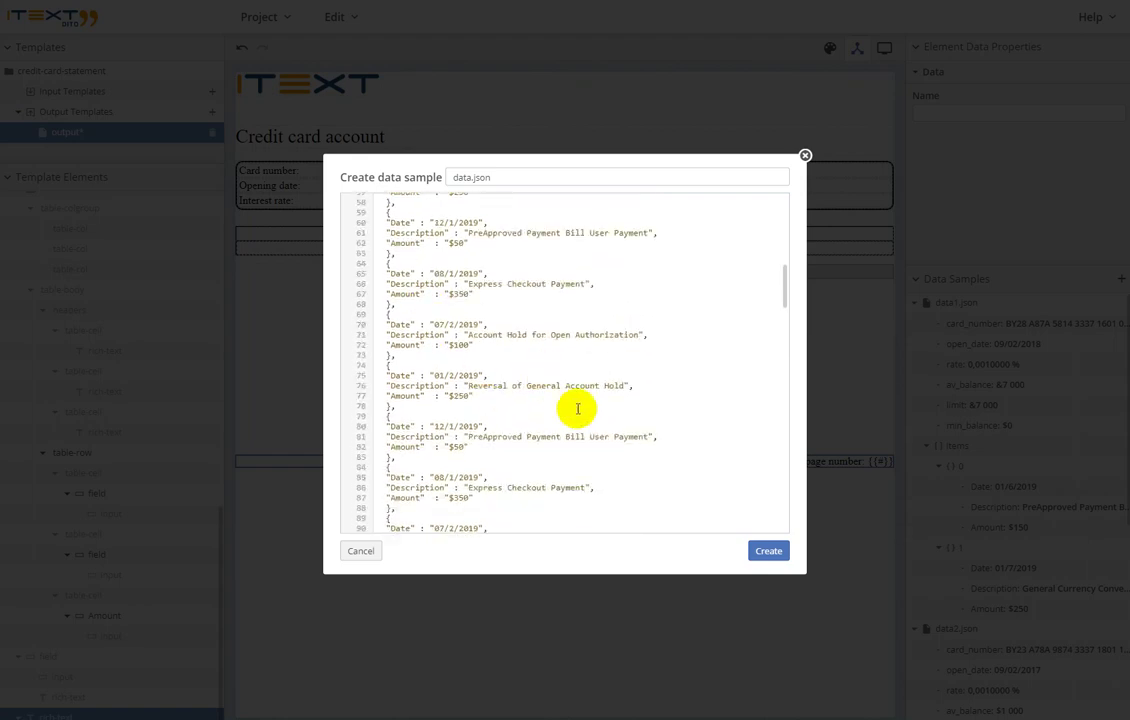
pyautogui.click(768, 553)
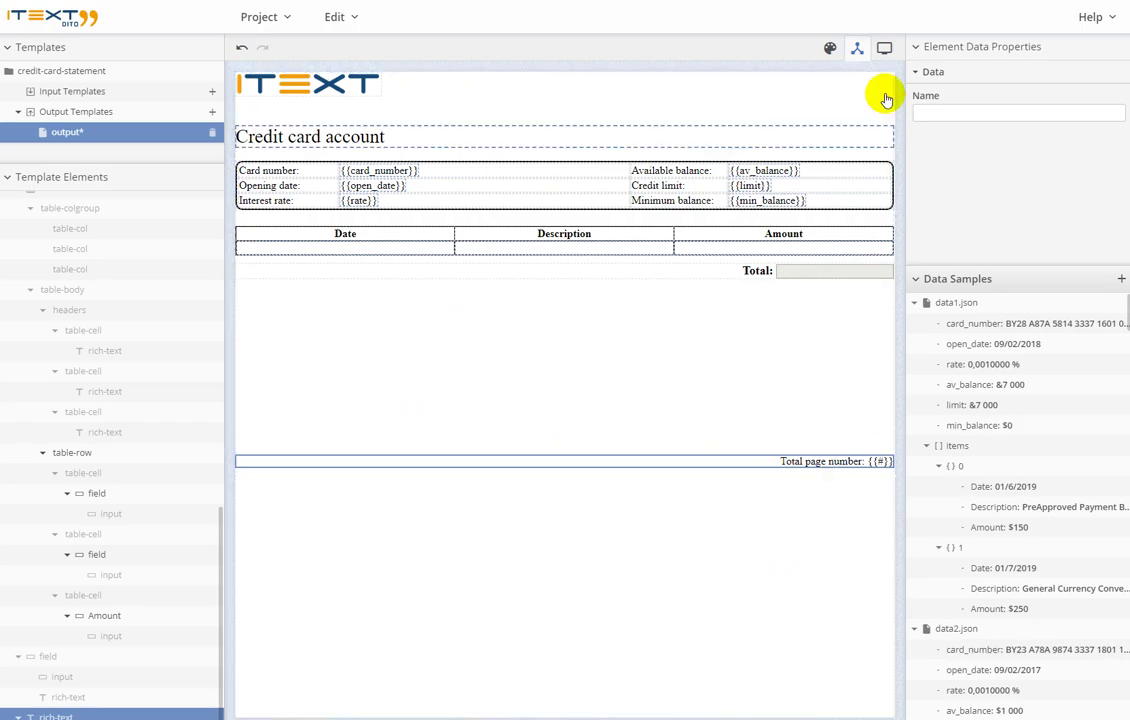
# - Save the template, preview it with the data.json sample and examine the table, total and page count across the pages
pyautogui.click(884, 48)
pyautogui.click(668, 381)
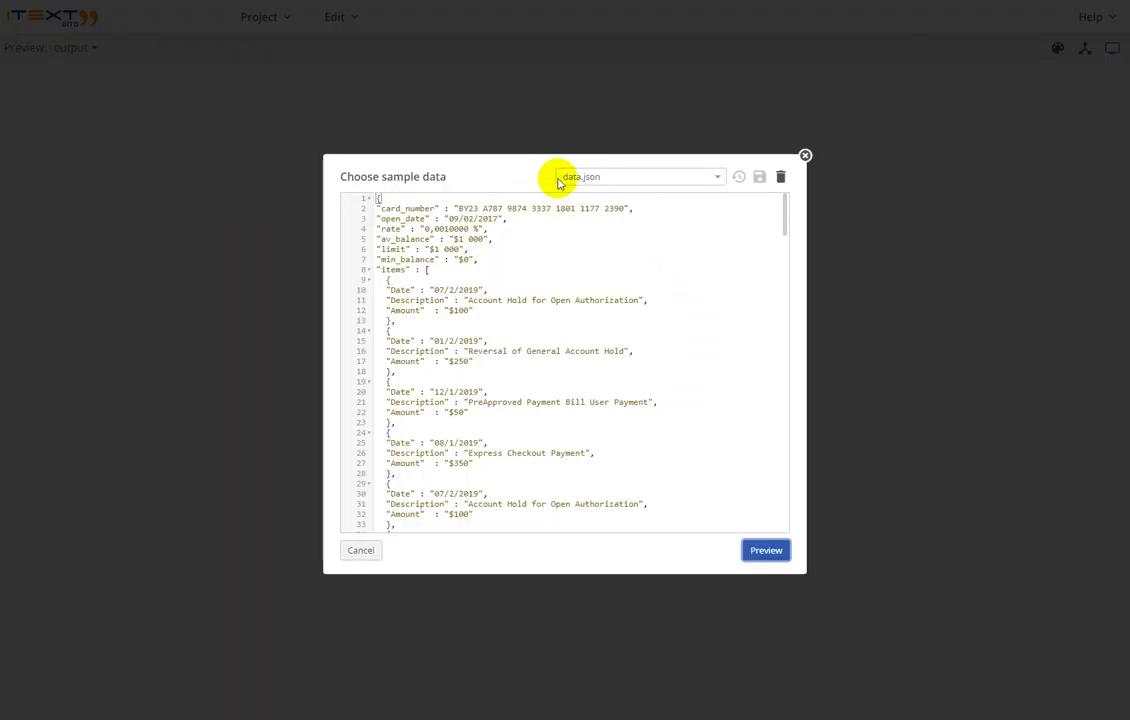
pyautogui.click(765, 549)
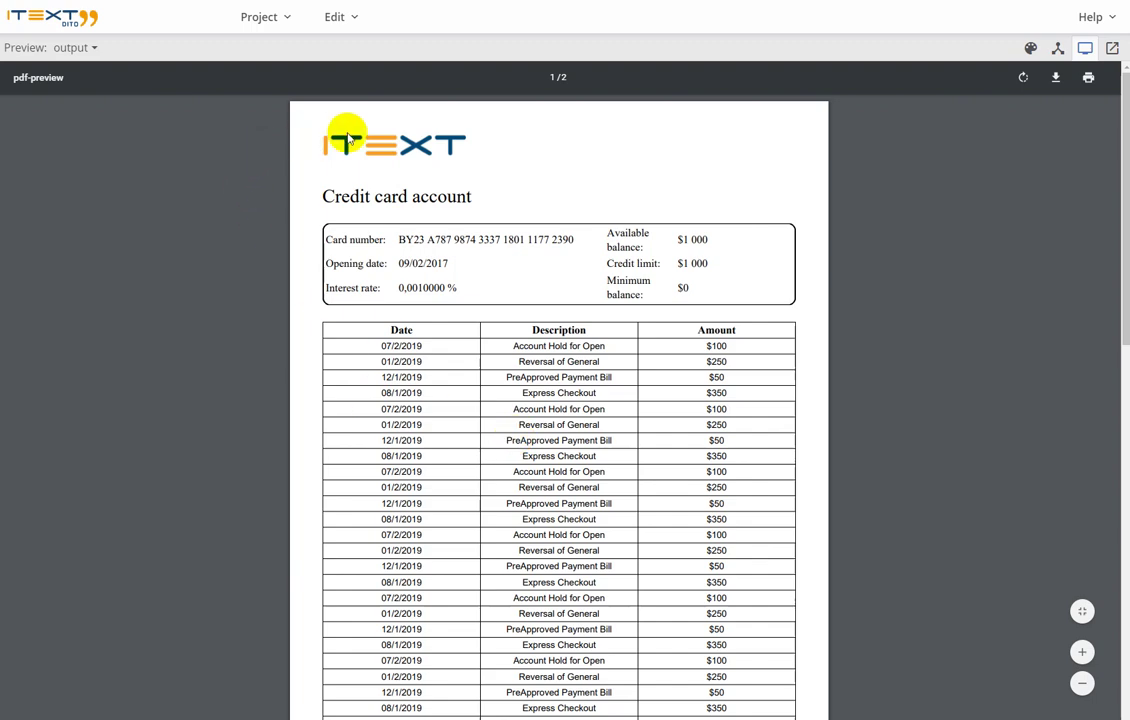
pyautogui.scroll(-1, 781, 267)
pyautogui.scroll(-7, 781, 267)
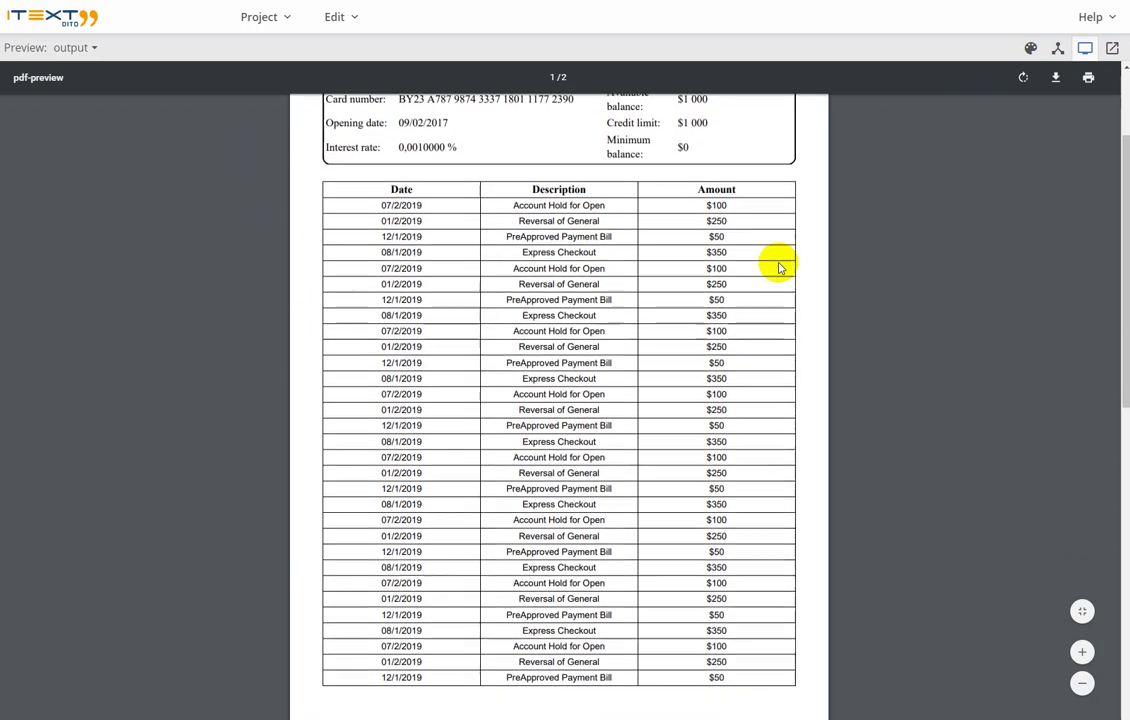
pyautogui.scroll(-5, 775, 265)
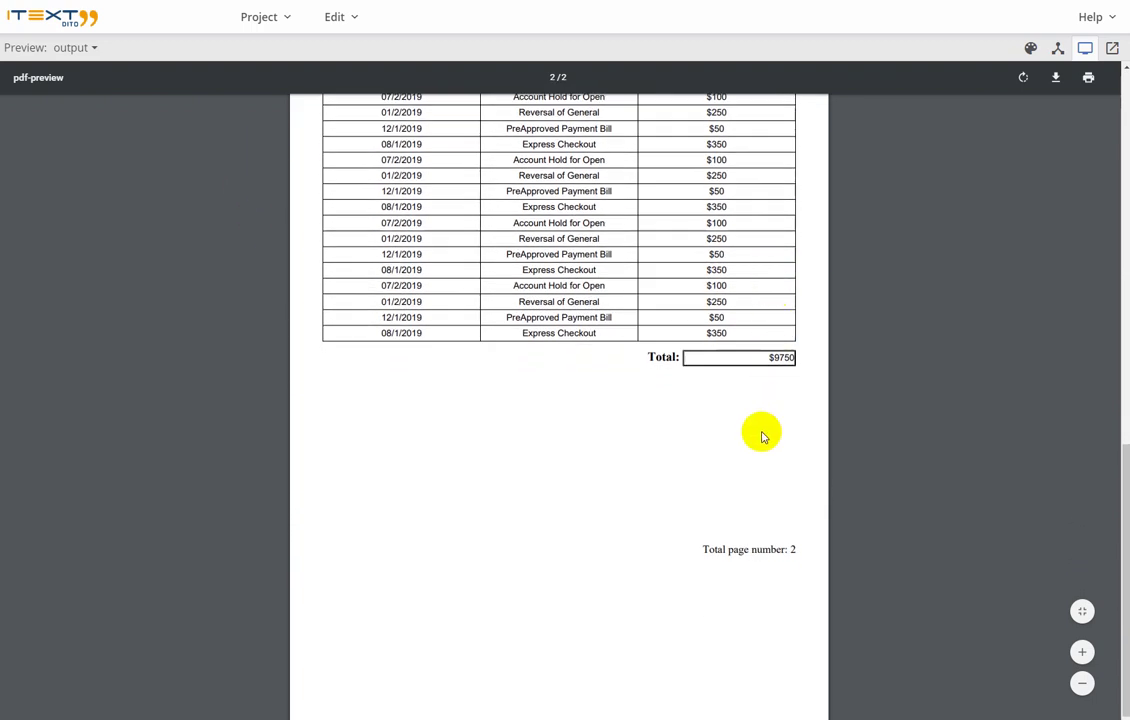
pyautogui.scroll(1, 756, 434)
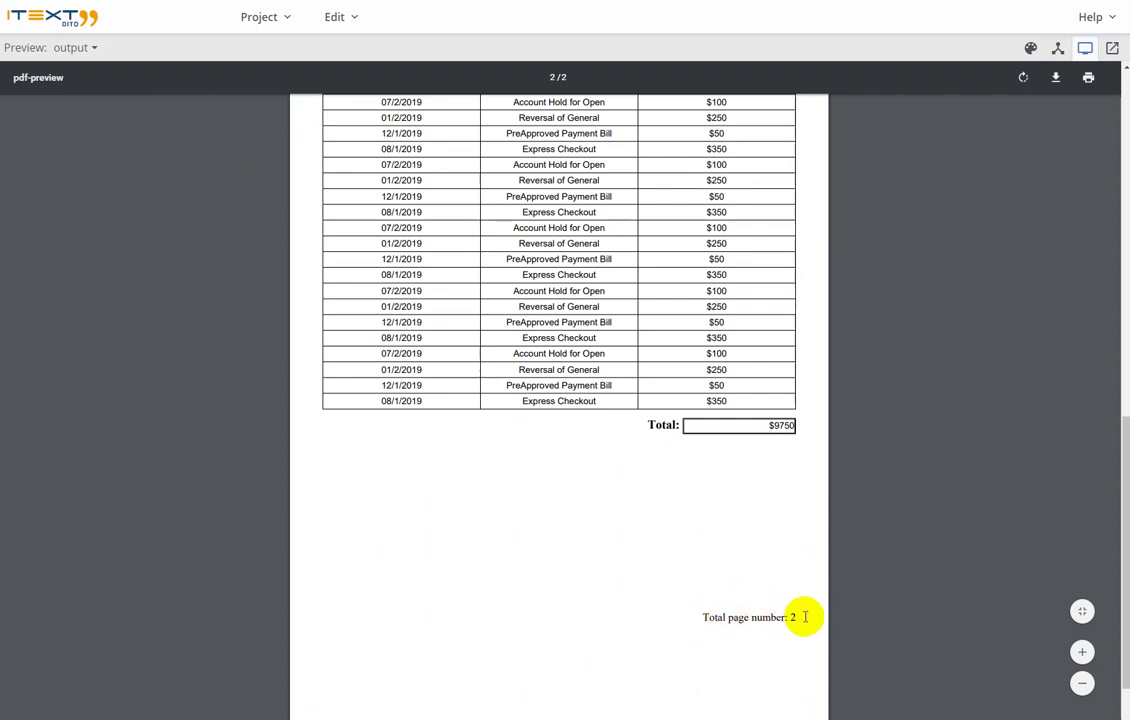